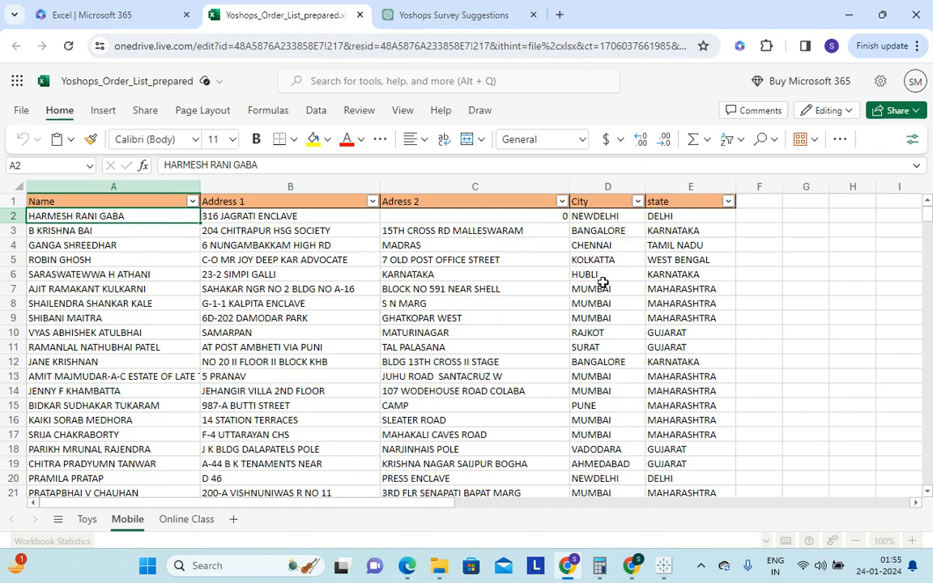
Look over the order list on the Mobile sheet and switch to the Yoshops order Insights workbook in Tableau Public
{"action": "scroll", "coordinate": [392, 329], "scroll_direction": "down", "scroll_amount": 2}
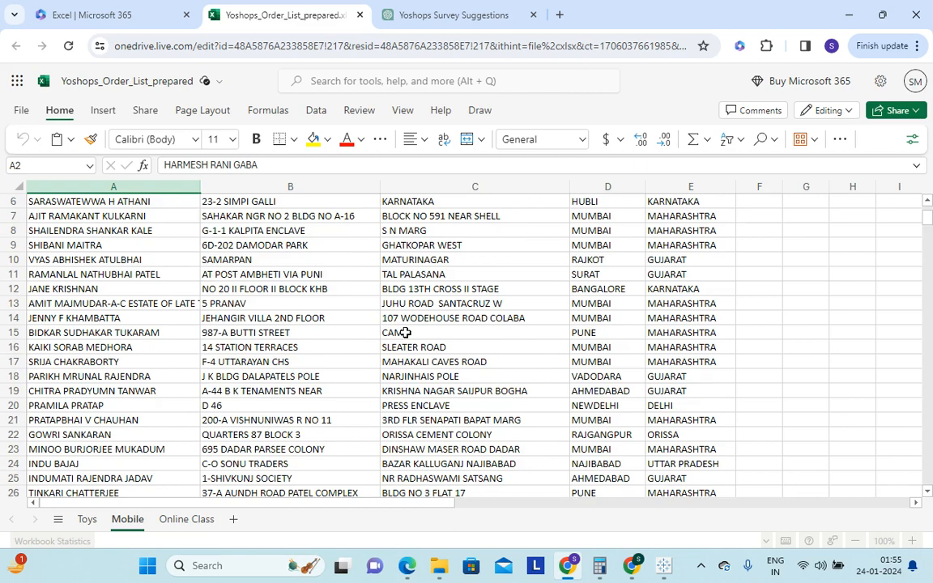
{"action": "scroll", "coordinate": [405, 333], "scroll_direction": "up", "scroll_amount": 2}
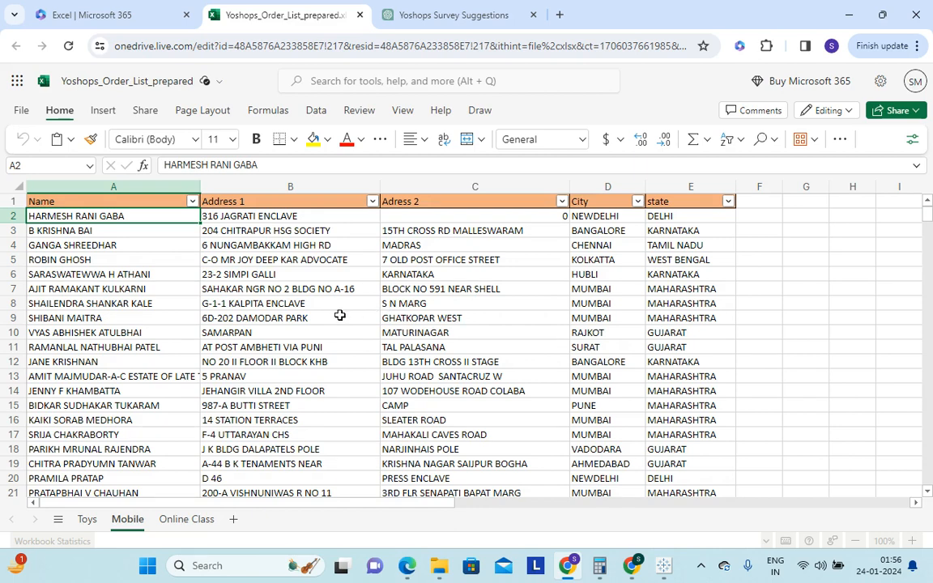
{"action": "scroll", "coordinate": [340, 314], "scroll_direction": "down", "scroll_amount": 2}
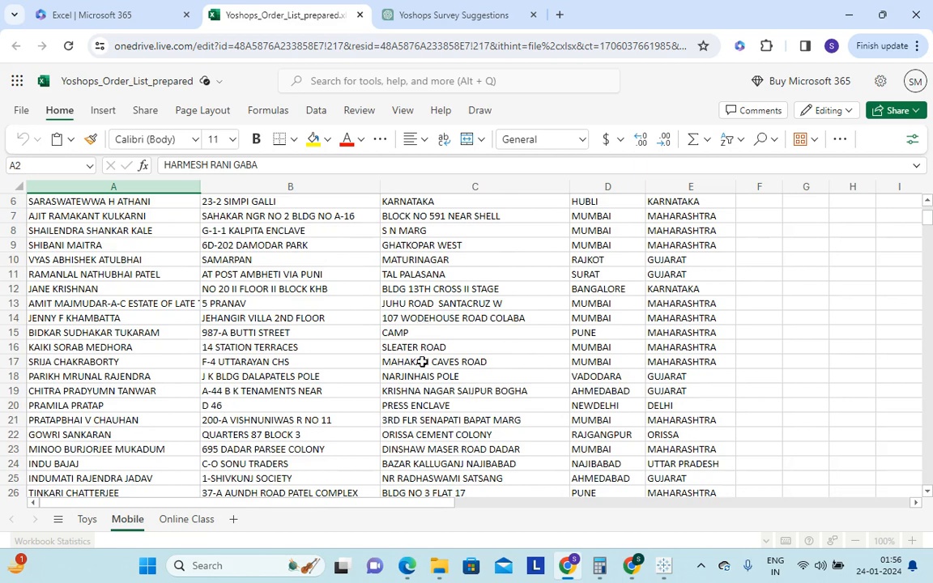
{"action": "scroll", "coordinate": [422, 362], "scroll_direction": "up", "scroll_amount": 2}
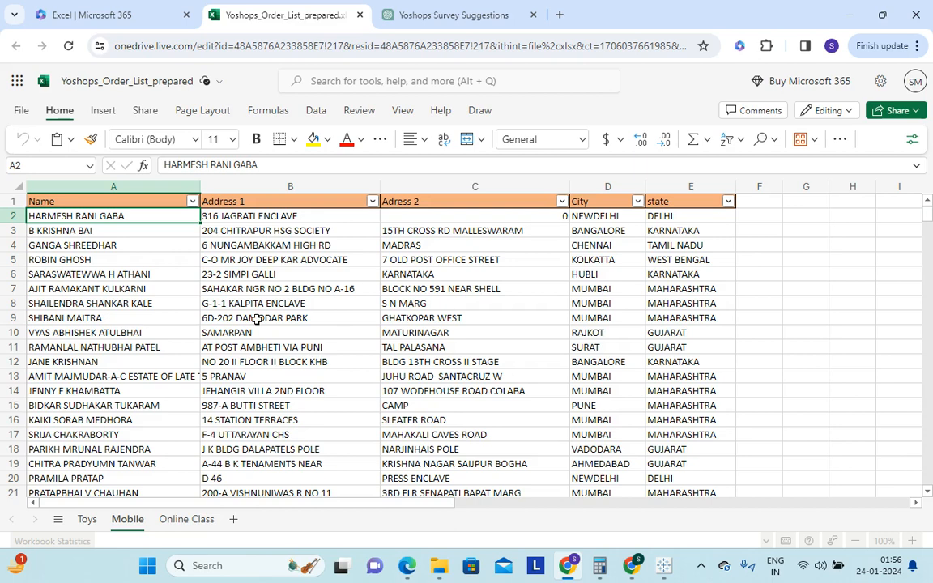
{"action": "left_click", "coordinate": [662, 574]}
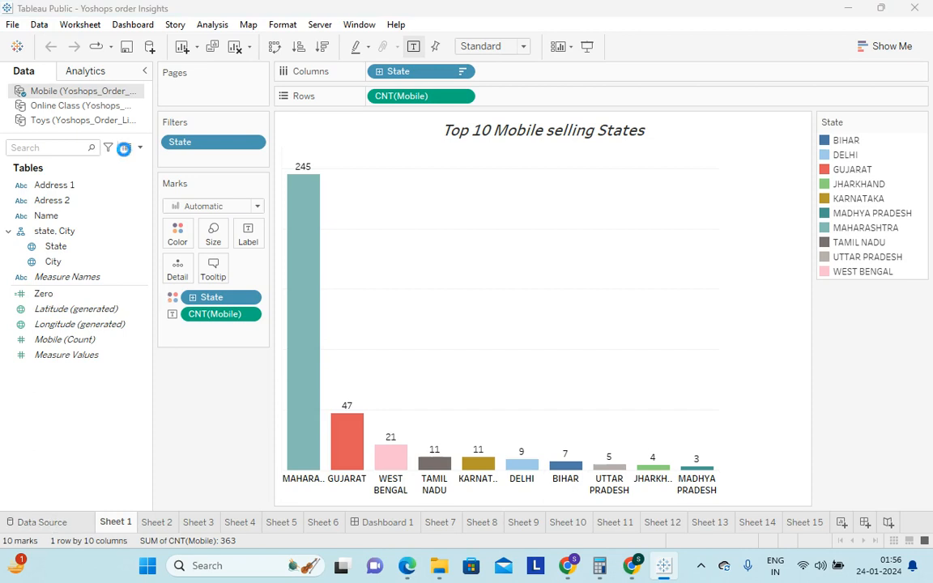
{"action": "left_click", "coordinate": [82, 75]}
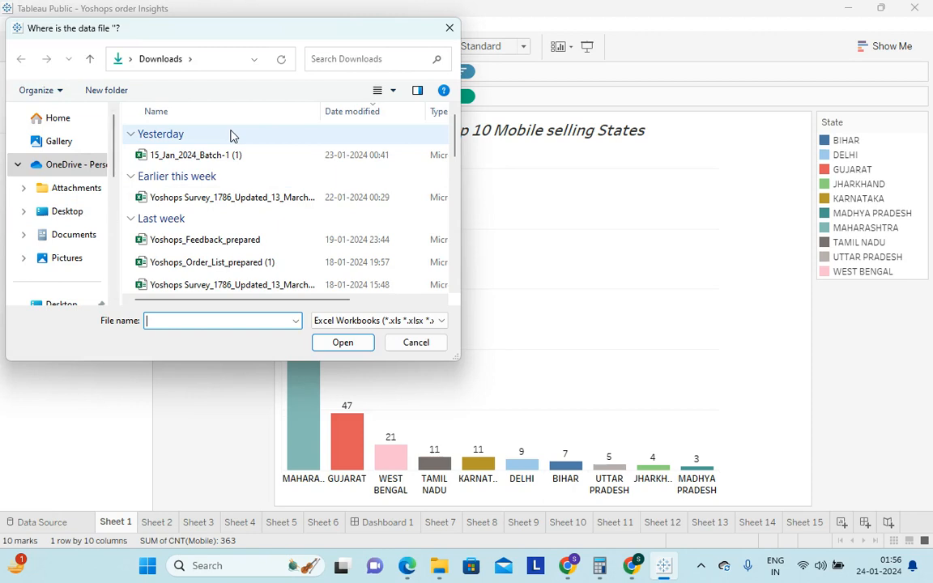
{"action": "scroll", "coordinate": [231, 136], "scroll_direction": "down", "scroll_amount": 1}
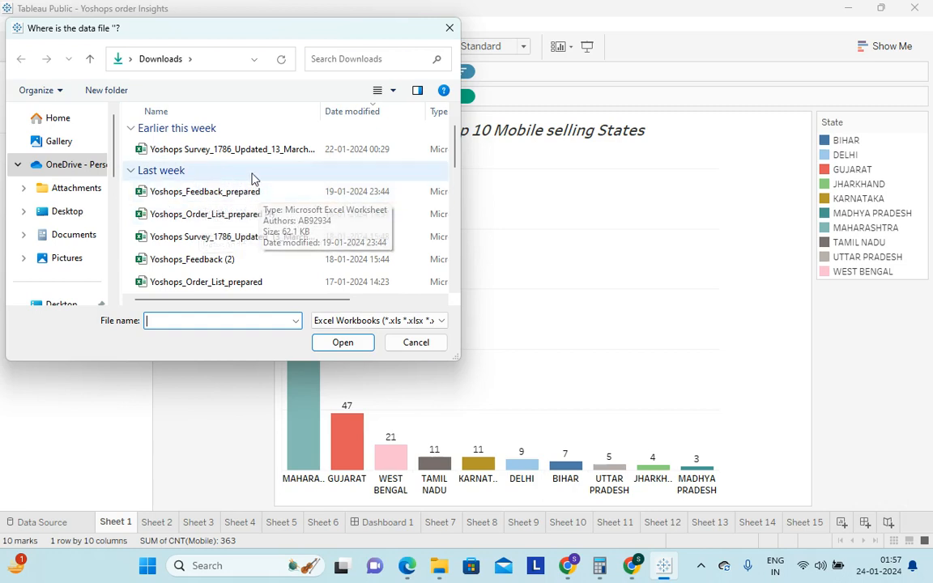
{"action": "scroll", "coordinate": [180, 227], "scroll_direction": "up", "scroll_amount": 1}
{"action": "scroll", "coordinate": [243, 170], "scroll_direction": "down", "scroll_amount": 1}
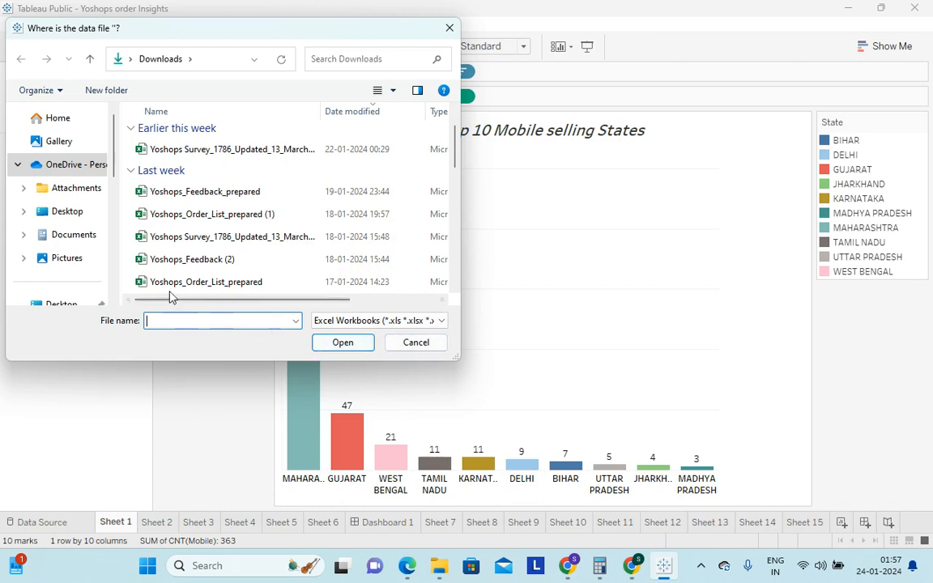
{"action": "left_click", "coordinate": [421, 347]}
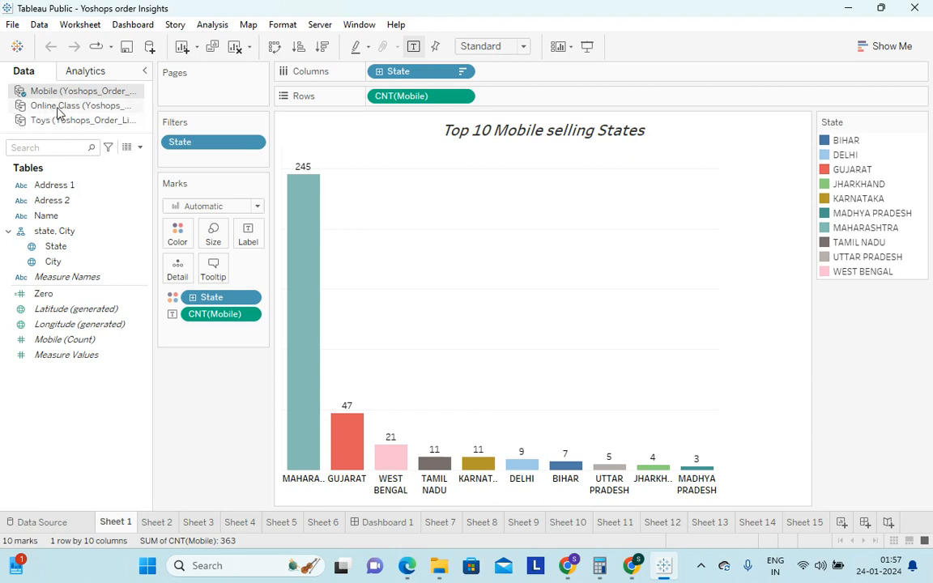
{"action": "left_click", "coordinate": [19, 185]}
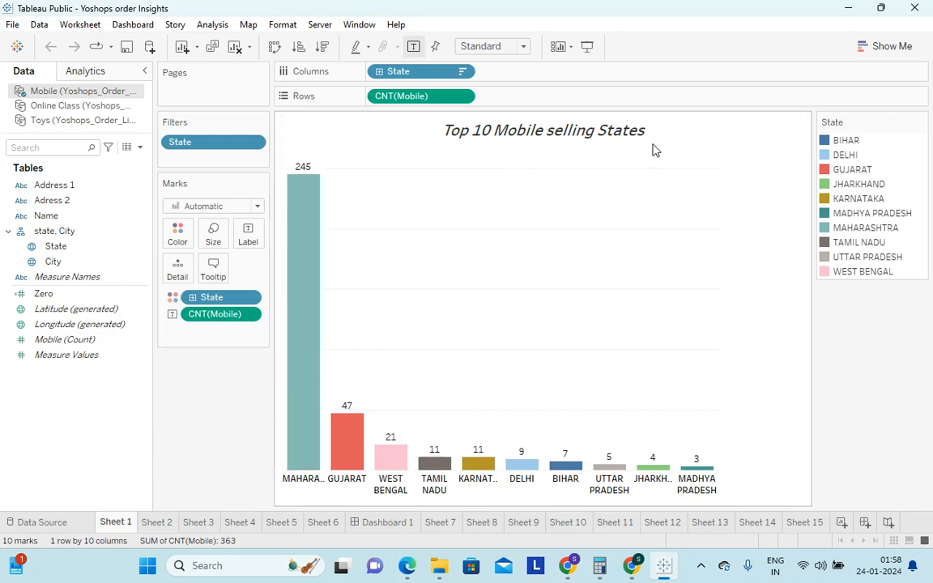
{"action": "left_click", "coordinate": [463, 72]}
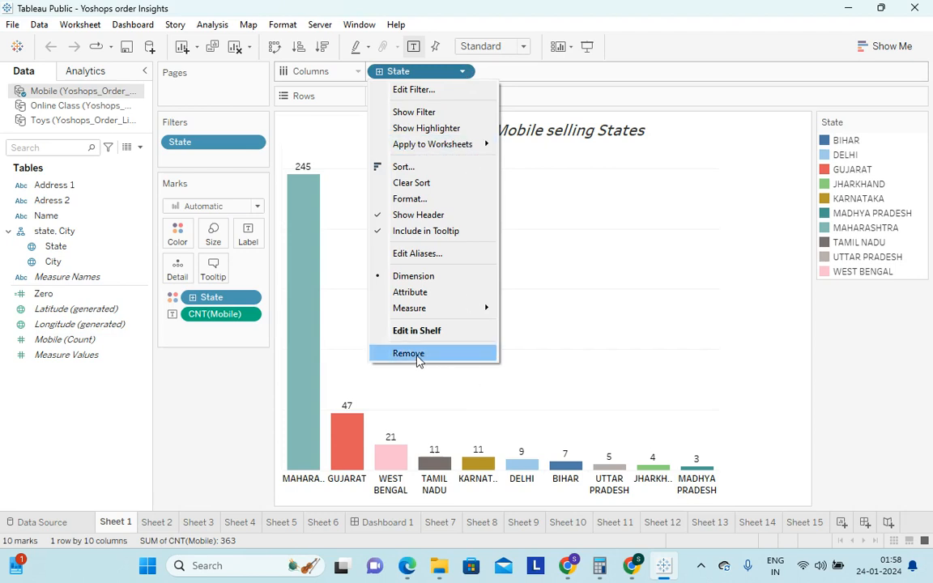
{"action": "left_click", "coordinate": [165, 471]}
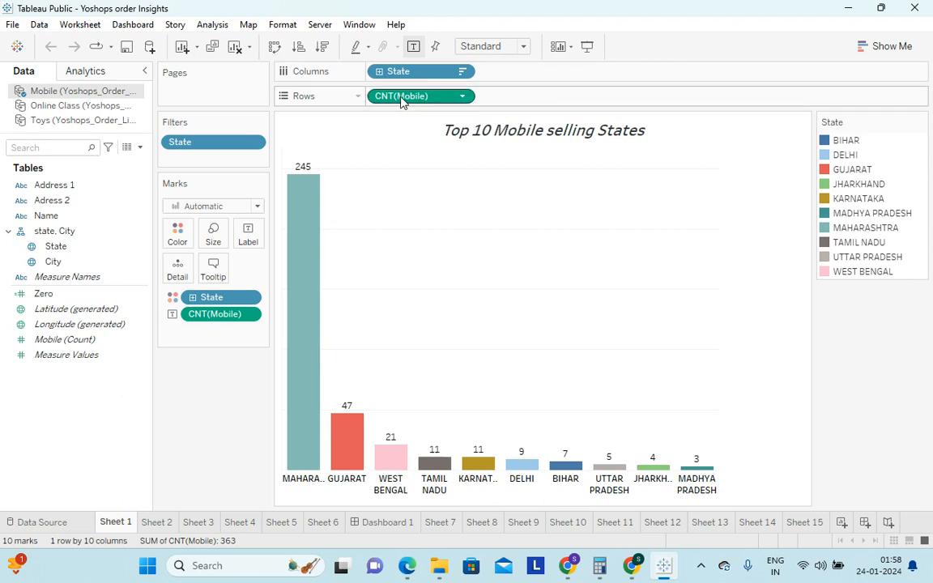
Take State off Columns and CNT(Mobile) off Rows, and hide the State color legend
{"action": "left_click", "coordinate": [466, 73]}
{"action": "left_click", "coordinate": [430, 364]}
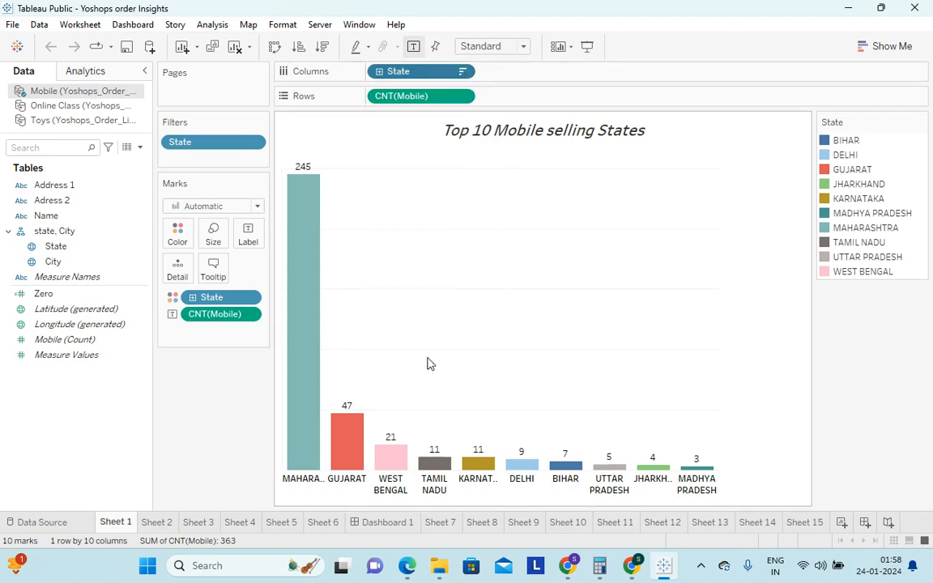
{"action": "left_click", "coordinate": [463, 98]}
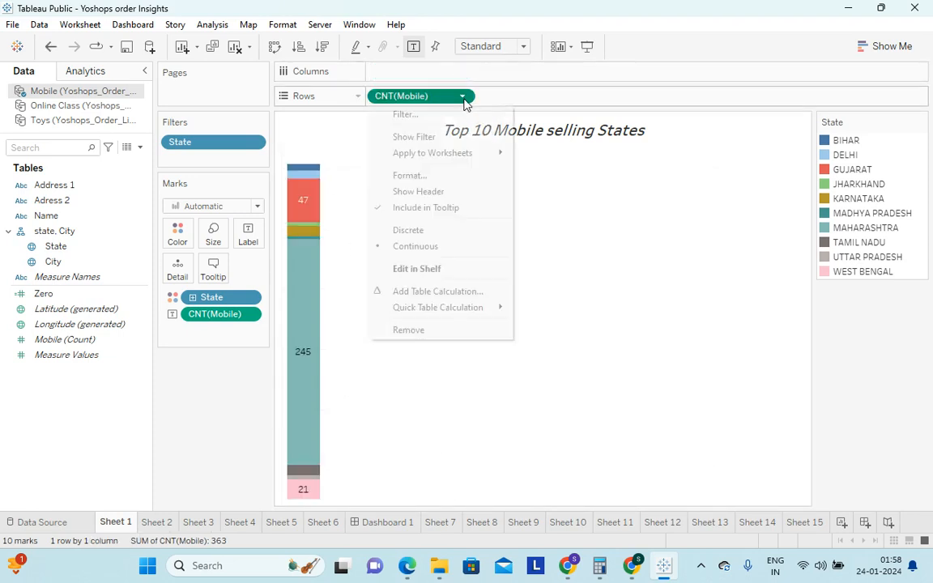
{"action": "left_click", "coordinate": [429, 331]}
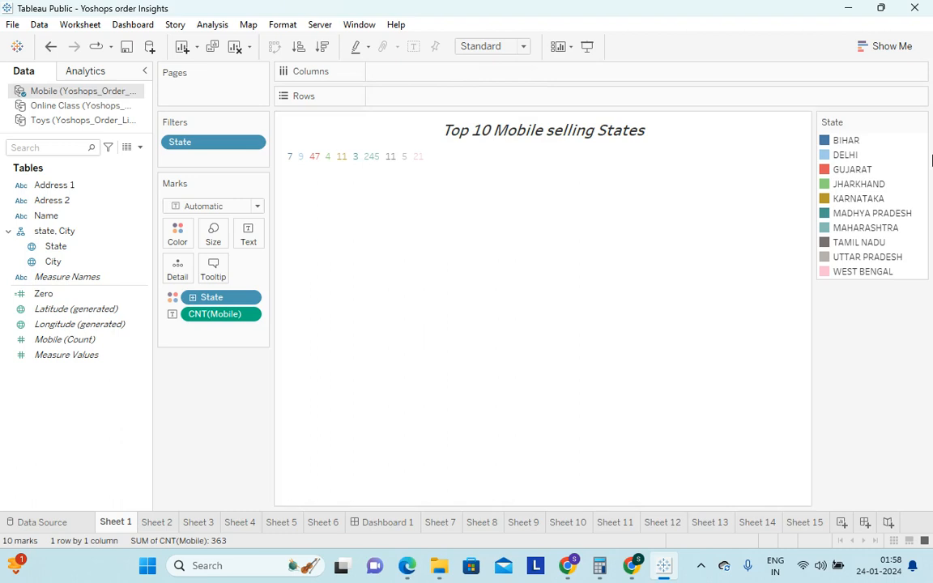
{"action": "left_click", "coordinate": [921, 124]}
{"action": "left_click", "coordinate": [843, 246]}
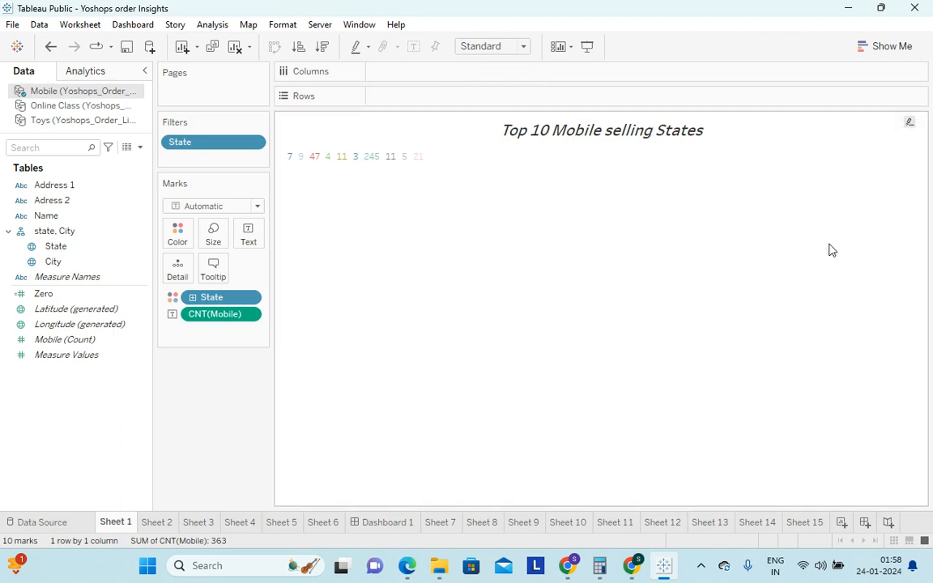
Remove the State filter and clear the State and CNT(Mobile) fields from Marks to empty the worksheet
{"action": "left_click", "coordinate": [254, 142]}
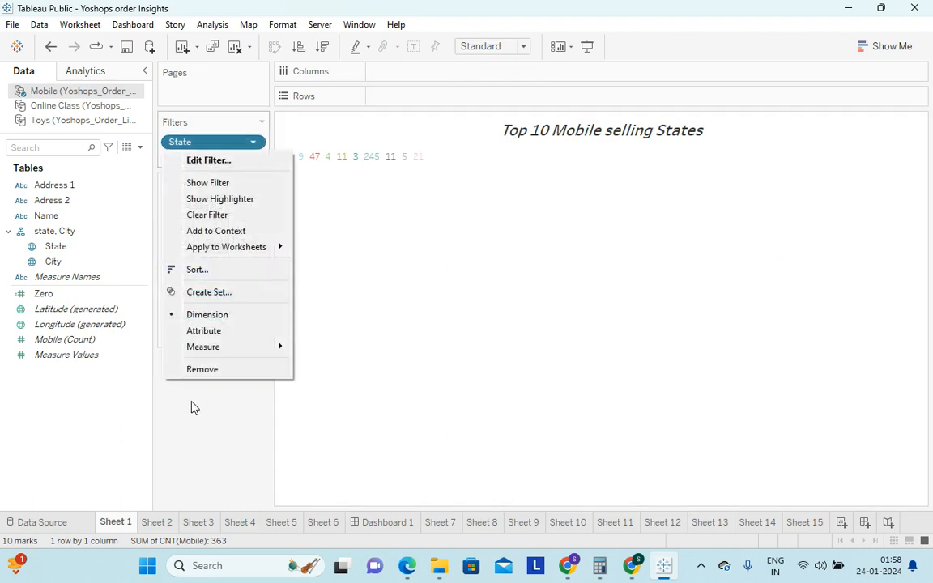
{"action": "left_click", "coordinate": [204, 375]}
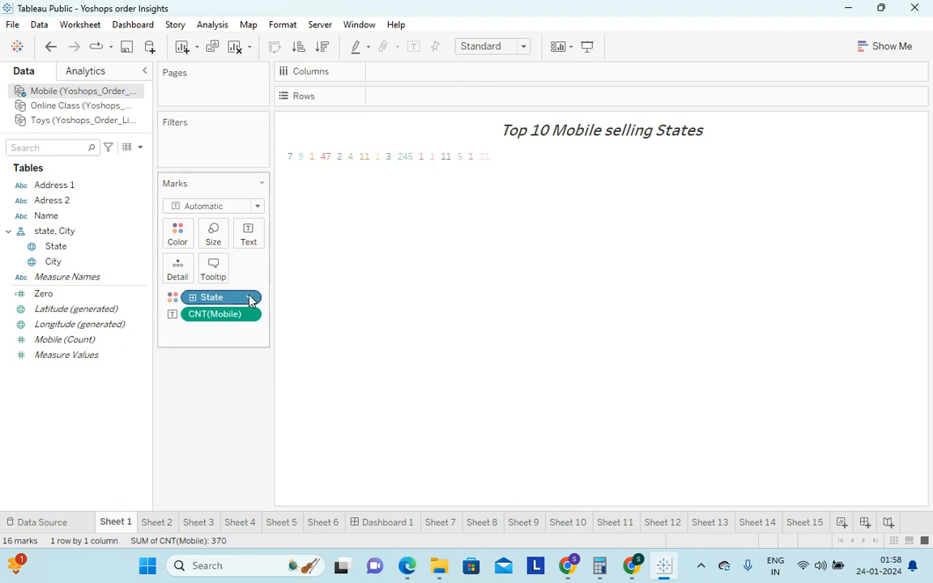
{"action": "left_click", "coordinate": [250, 299]}
{"action": "left_click", "coordinate": [224, 515]}
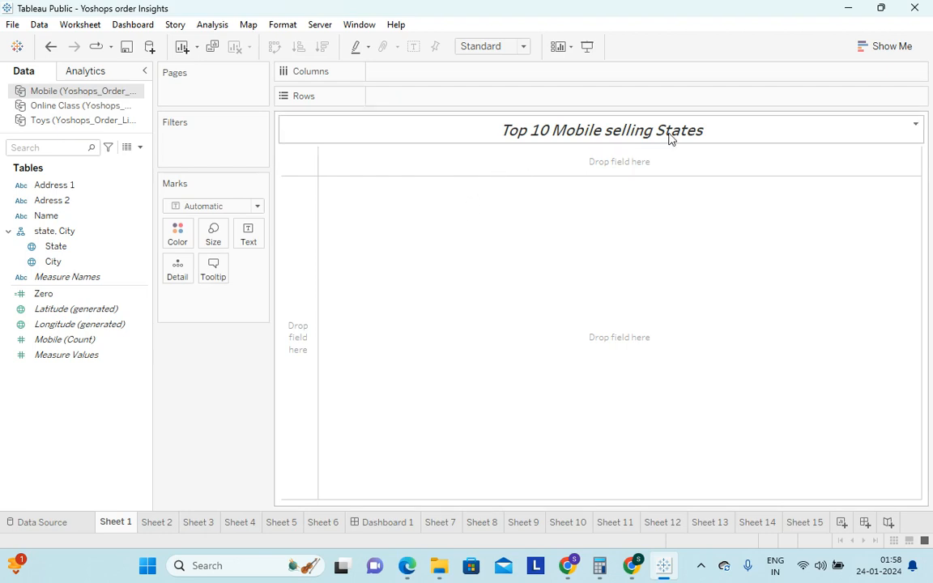
Build a bar chart with State on Columns and Mobile (Count) on Rows
{"action": "left_click", "coordinate": [134, 278]}
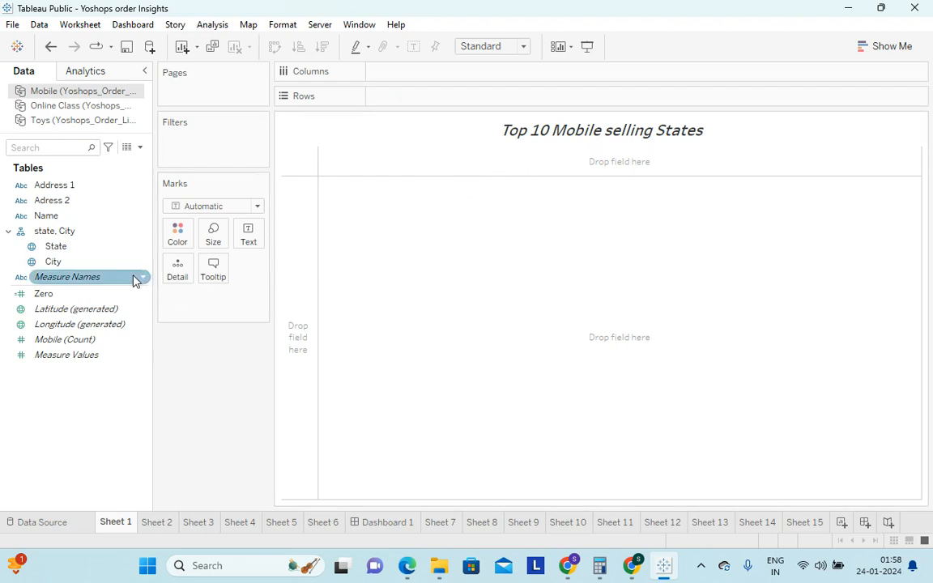
{"action": "left_click", "coordinate": [70, 250]}
{"action": "left_click_drag", "start_coordinate": [68, 254], "coordinate": [403, 81]}
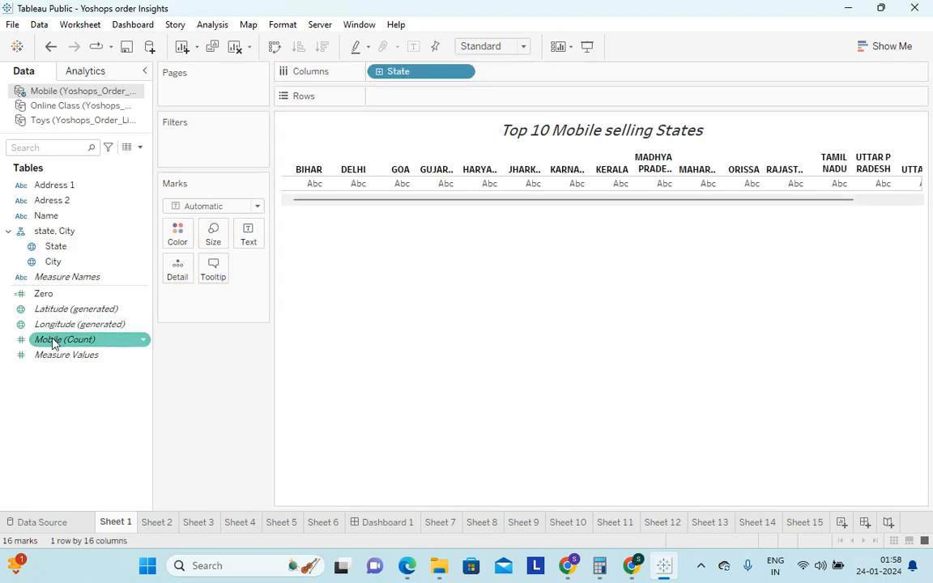
{"action": "left_click_drag", "start_coordinate": [53, 344], "coordinate": [395, 102]}
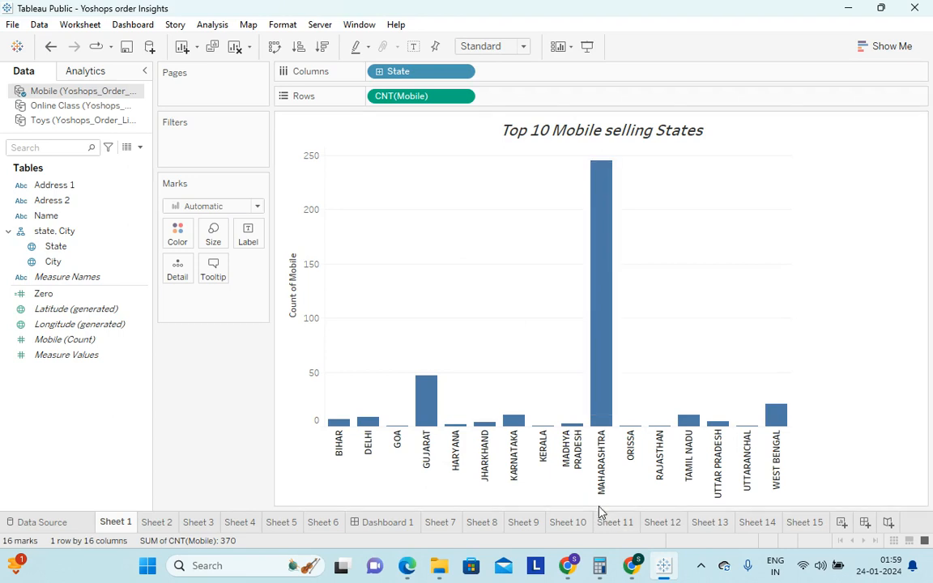
Color the bars by State and label each one with Mobile (Count)
{"action": "mouse_move", "coordinate": [603, 326]}
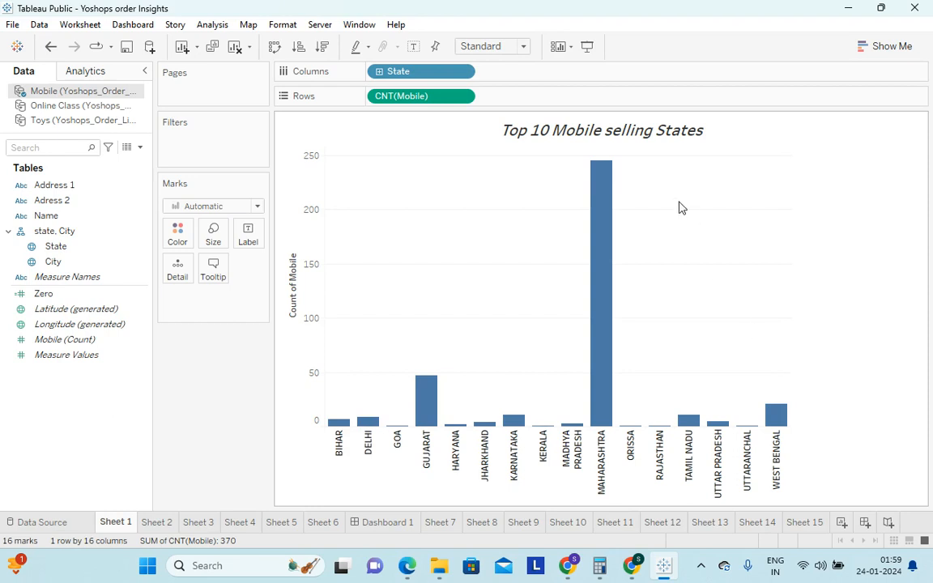
{"action": "mouse_move", "coordinate": [616, 230]}
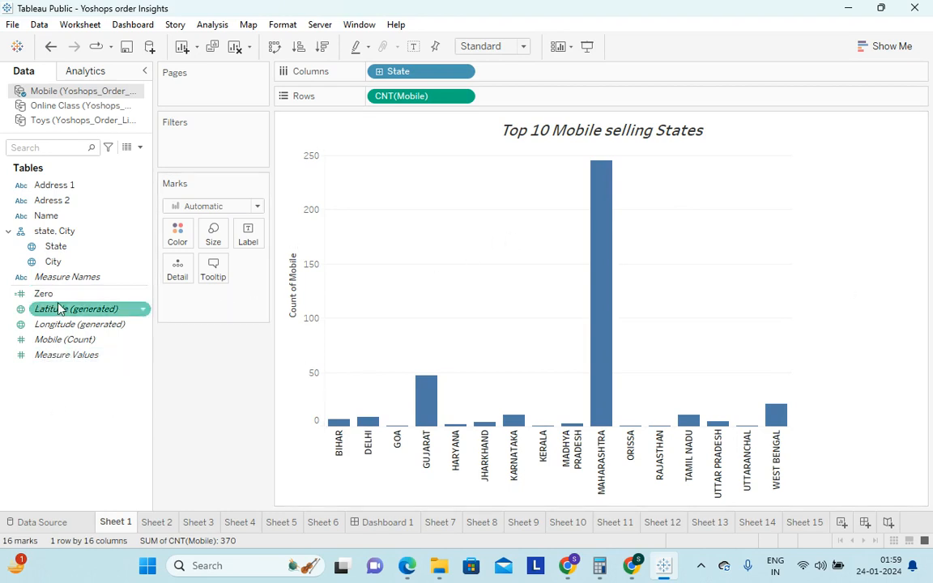
{"action": "left_click_drag", "start_coordinate": [63, 253], "coordinate": [177, 235]}
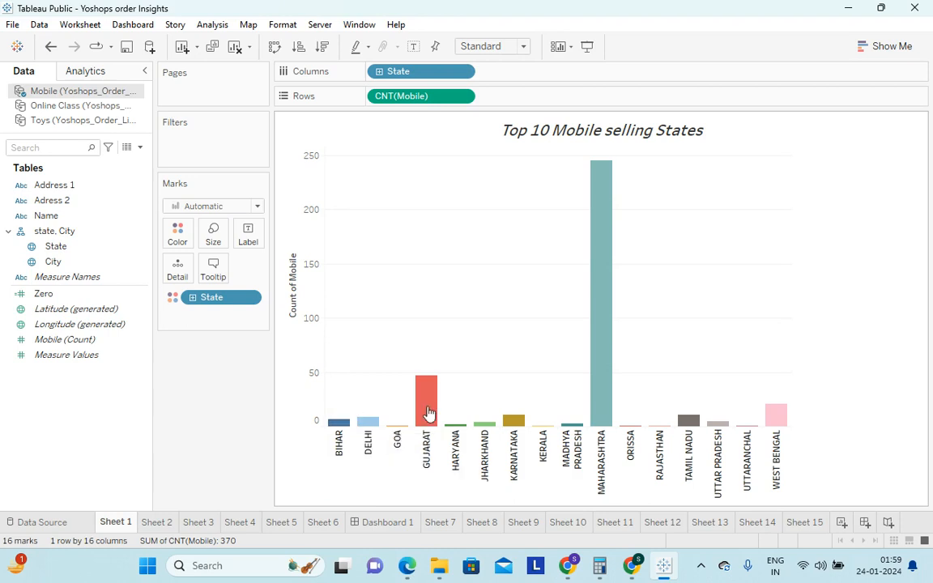
{"action": "left_click", "coordinate": [56, 343]}
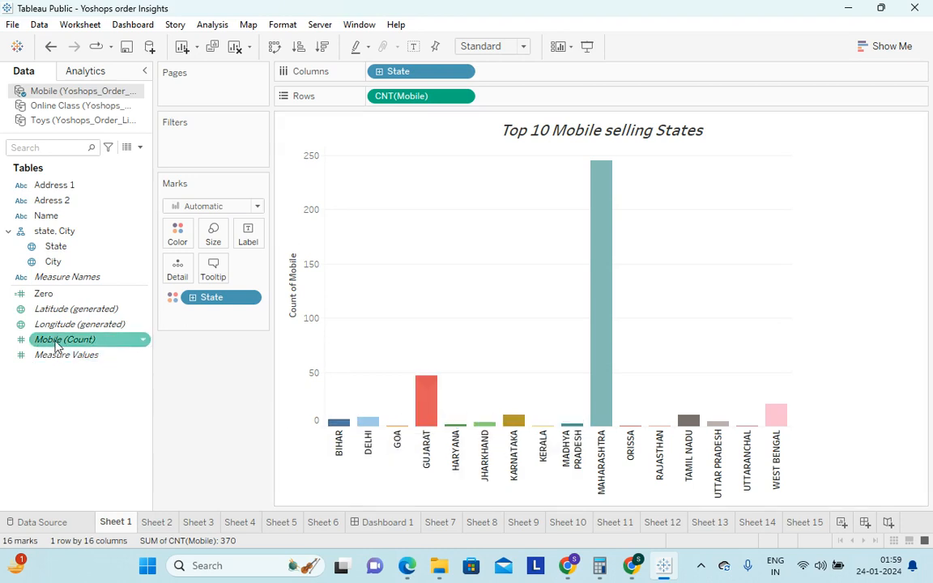
{"action": "left_click_drag", "start_coordinate": [57, 344], "coordinate": [249, 235]}
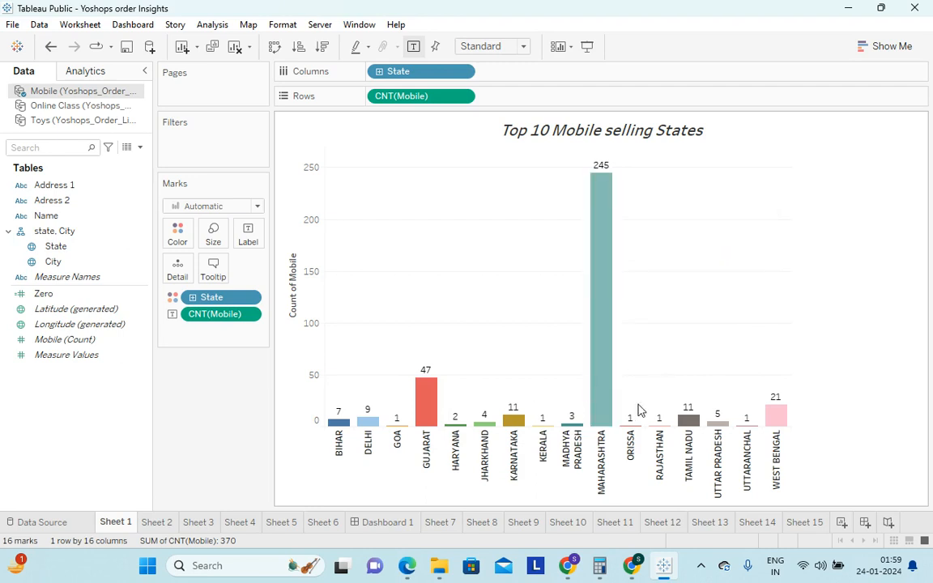
Sort the state bars by mobile count, first in ascending and finally in descending order
{"action": "mouse_move", "coordinate": [688, 431]}
{"action": "left_click", "coordinate": [298, 49]}
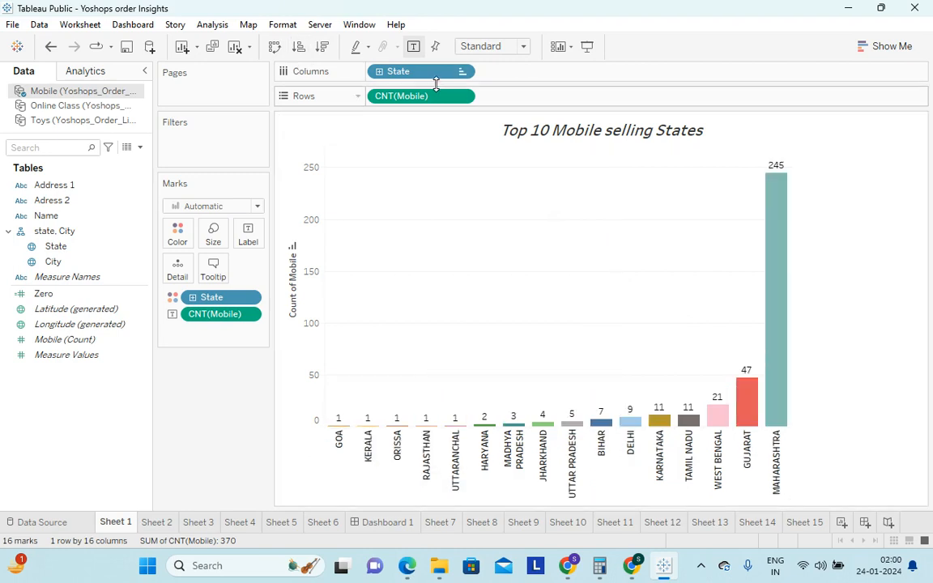
{"action": "left_click", "coordinate": [321, 49]}
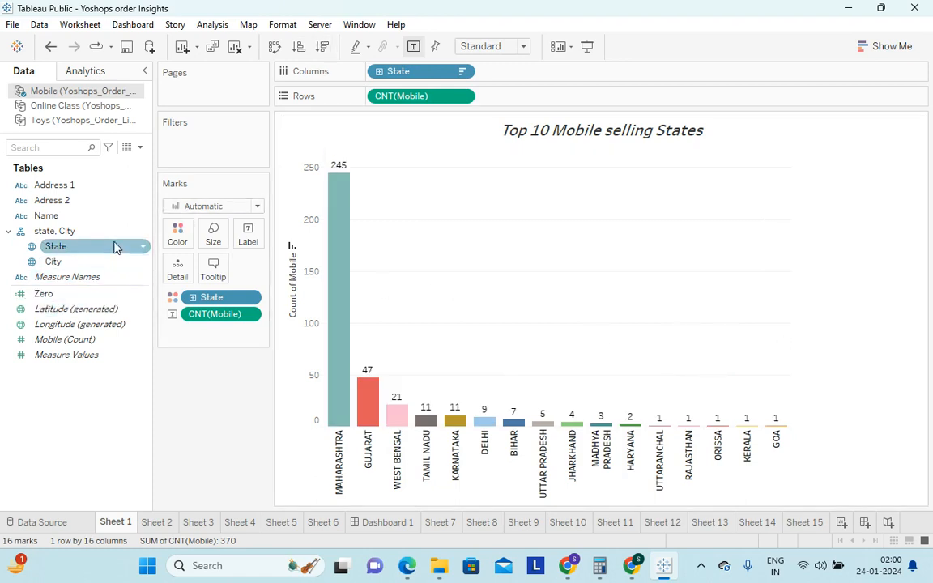
Filter State to the top 10 by Mobile Count
{"action": "left_click_drag", "start_coordinate": [74, 247], "coordinate": [186, 146]}
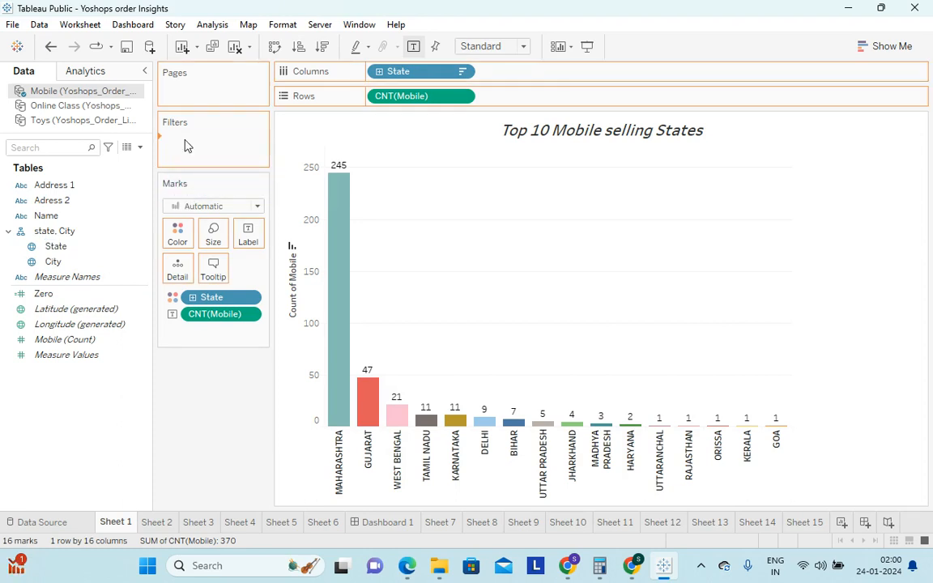
{"action": "left_click", "coordinate": [466, 106]}
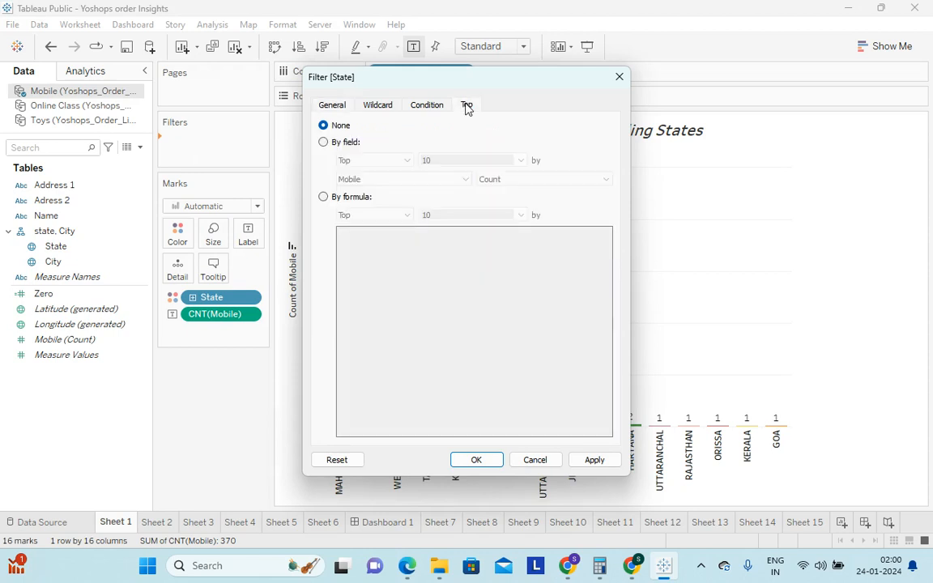
{"action": "left_click", "coordinate": [323, 143]}
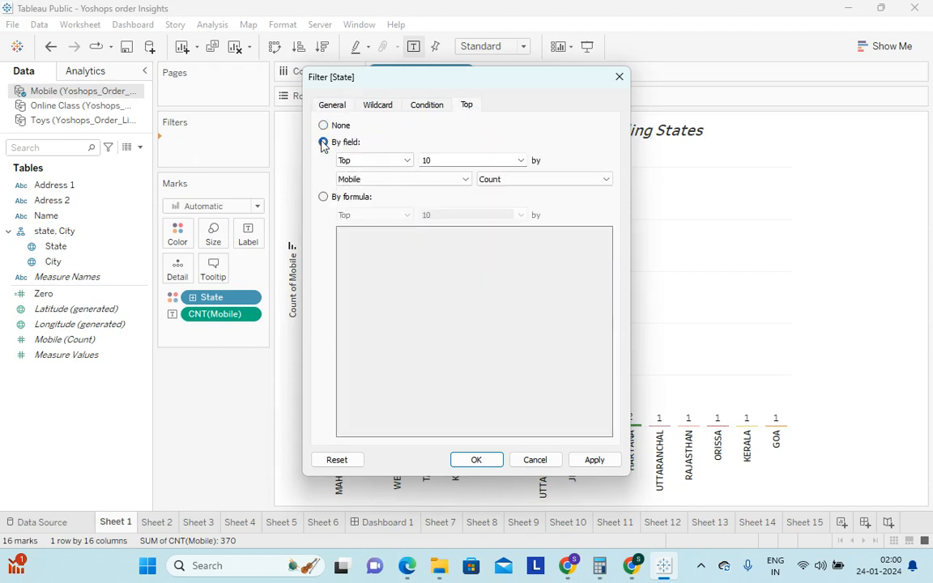
{"action": "left_click", "coordinate": [416, 180]}
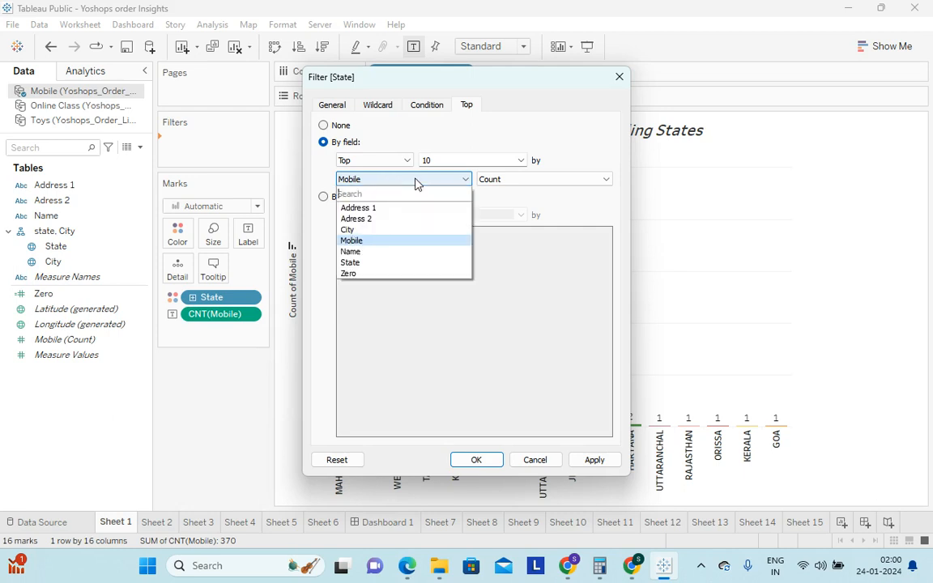
{"action": "left_click", "coordinate": [374, 241]}
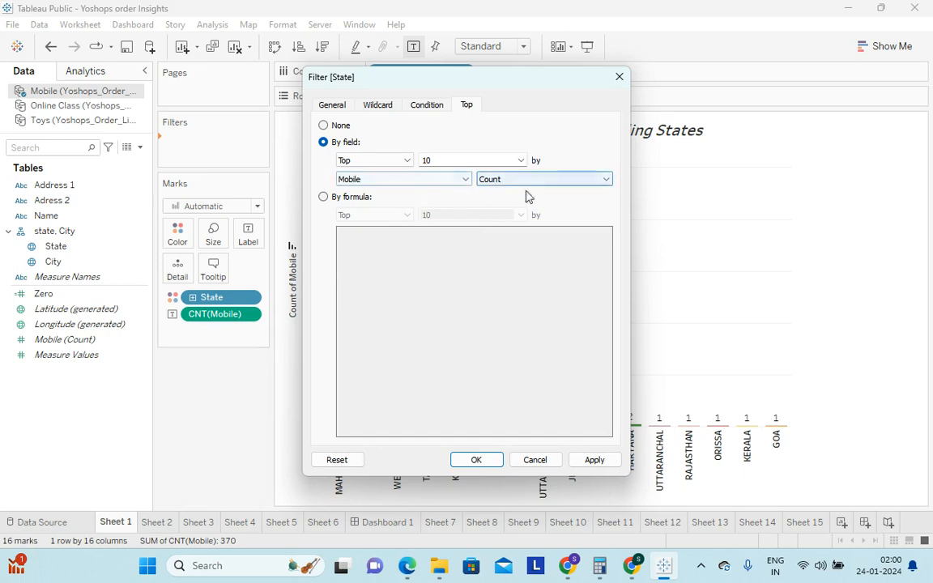
{"action": "left_click", "coordinate": [478, 461]}
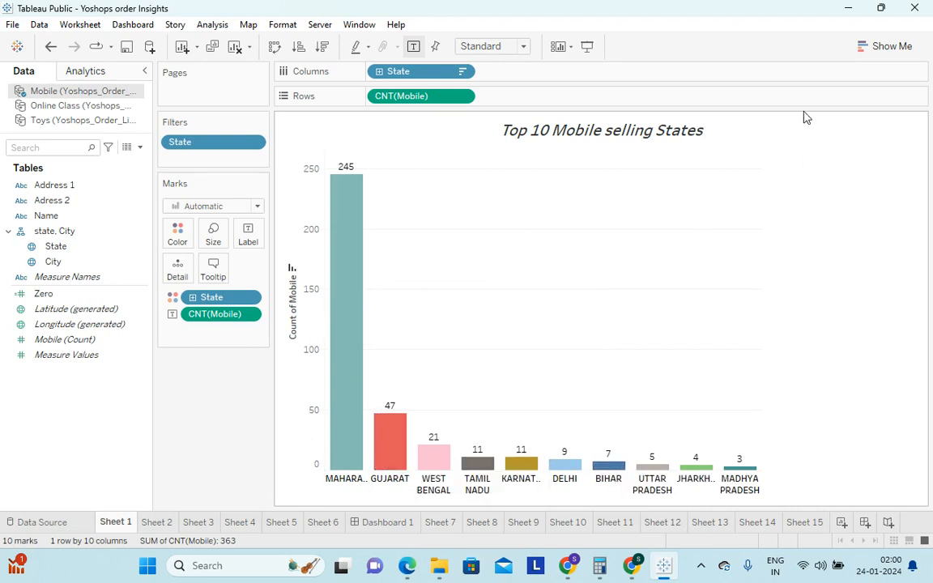
Look over the available chart types without changing the chart, and hide the Count of Mobile axis header
{"action": "left_click", "coordinate": [885, 53]}
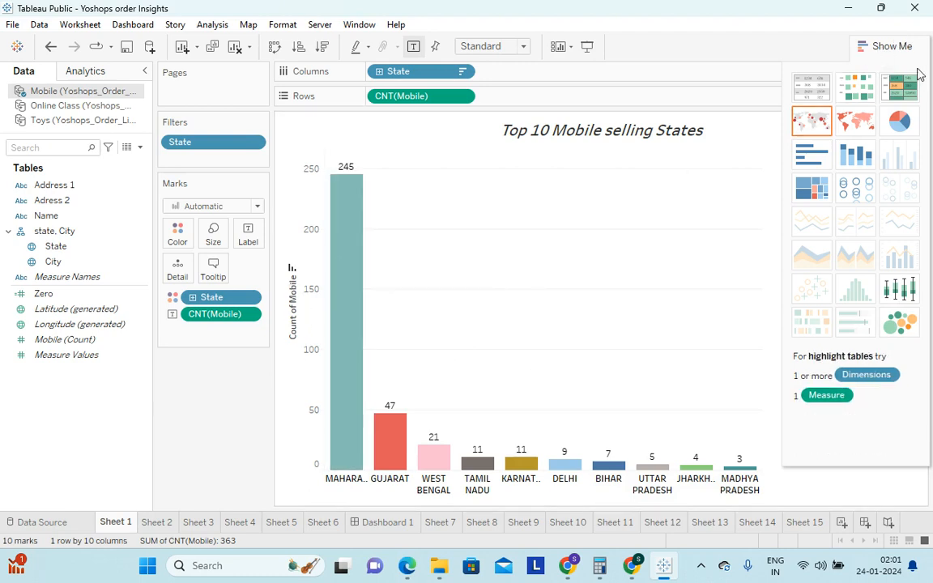
{"action": "left_click", "coordinate": [894, 48]}
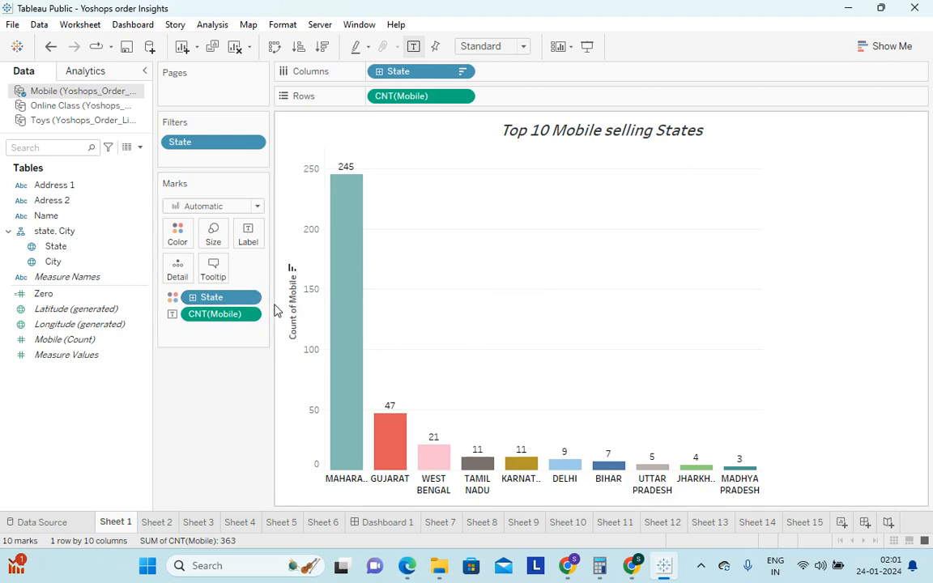
{"action": "right_click", "coordinate": [295, 233]}
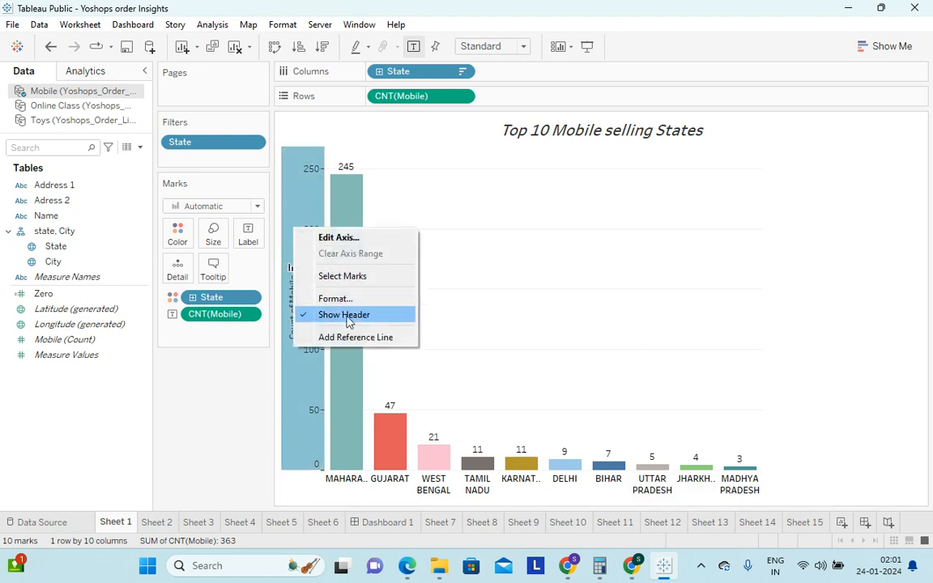
{"action": "left_click", "coordinate": [328, 316]}
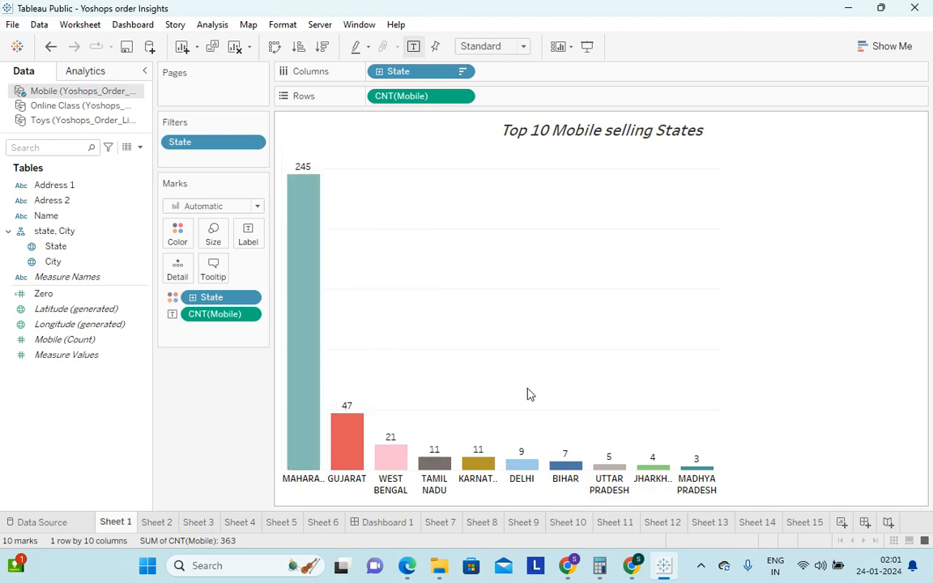
Compare Sheet 1 with Sheet 2 and hide the City color legend on Sheet 2's Top 10 mobile selling Cities chart
{"action": "left_click", "coordinate": [159, 524]}
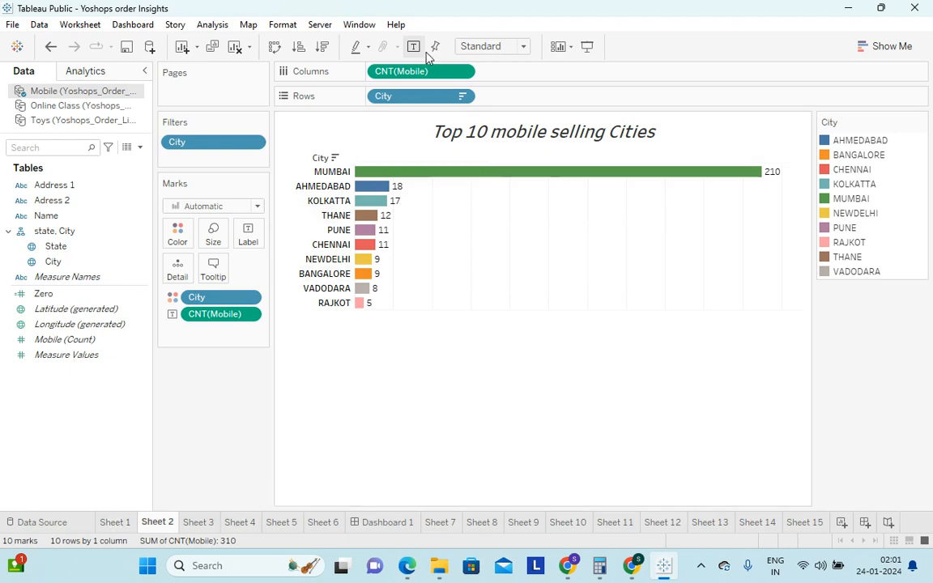
{"action": "left_click", "coordinate": [116, 523]}
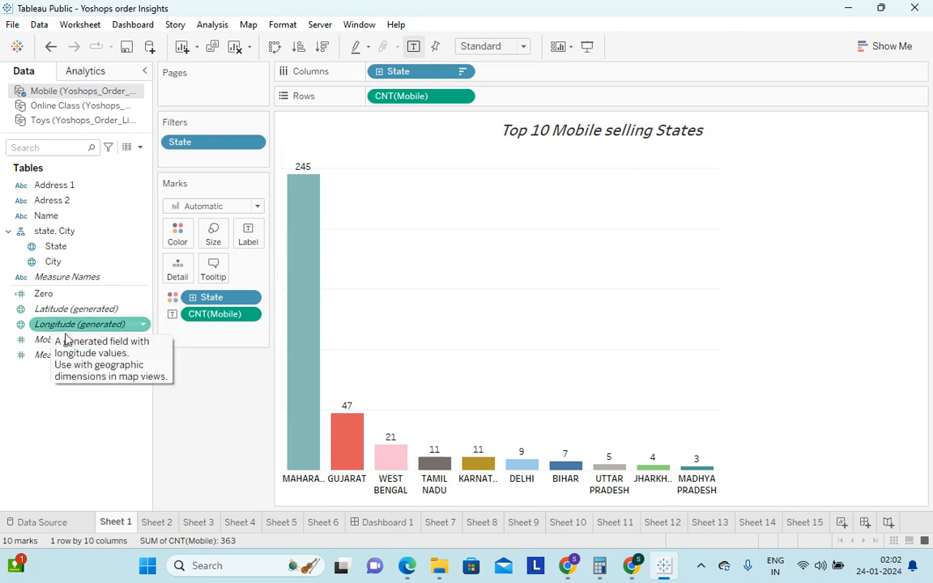
{"action": "left_click", "coordinate": [158, 522]}
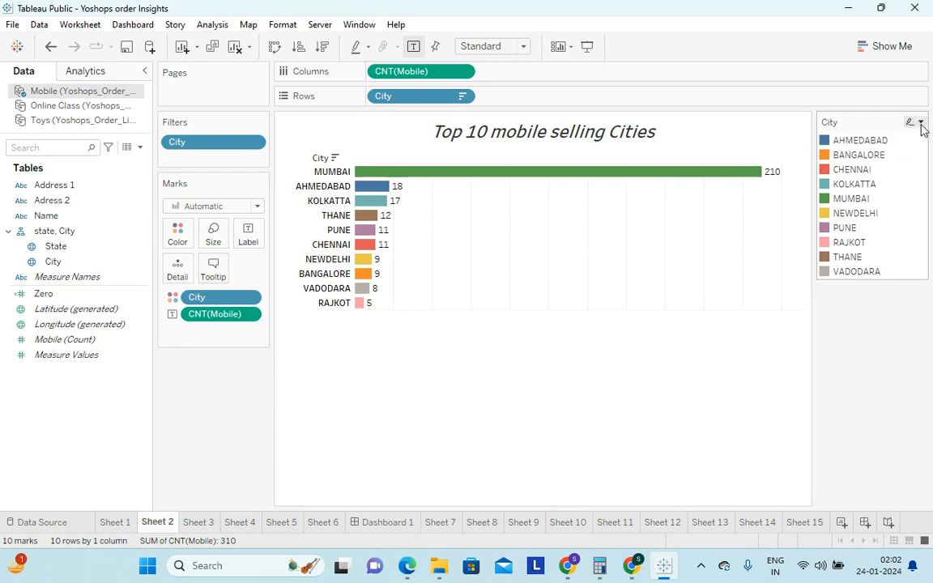
{"action": "left_click", "coordinate": [921, 123]}
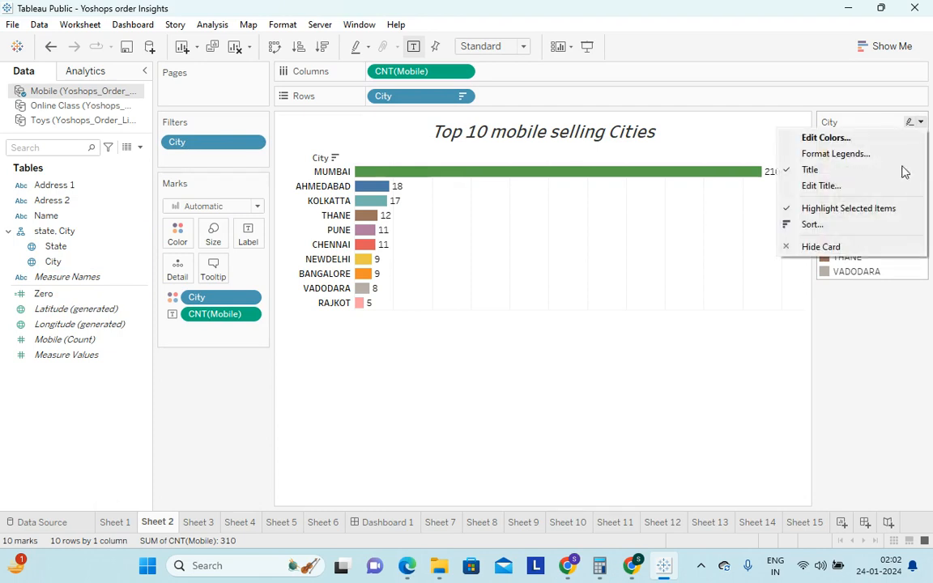
{"action": "left_click", "coordinate": [825, 246]}
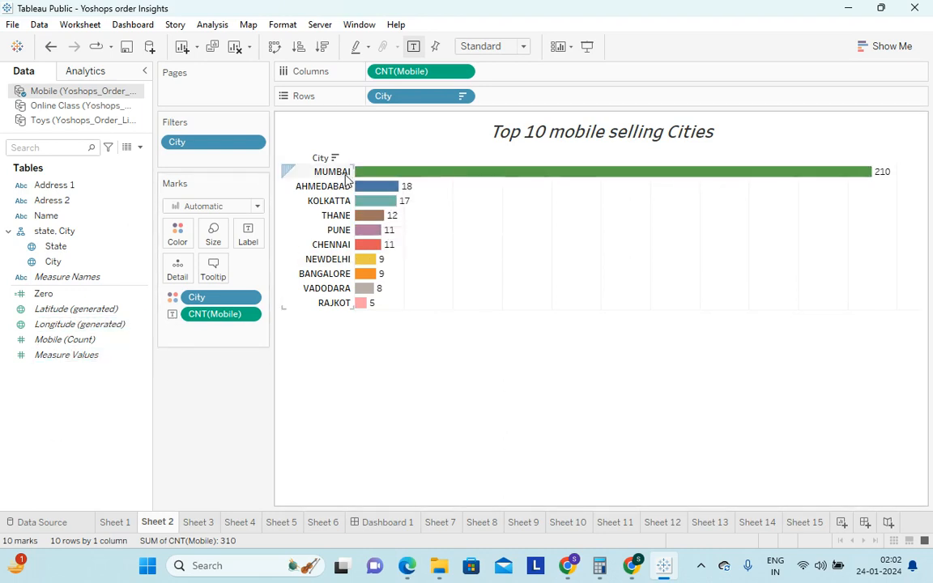
Open Sheet 3 and review the Top settings of the Name filter behind the top customers table
{"action": "mouse_move", "coordinate": [376, 192]}
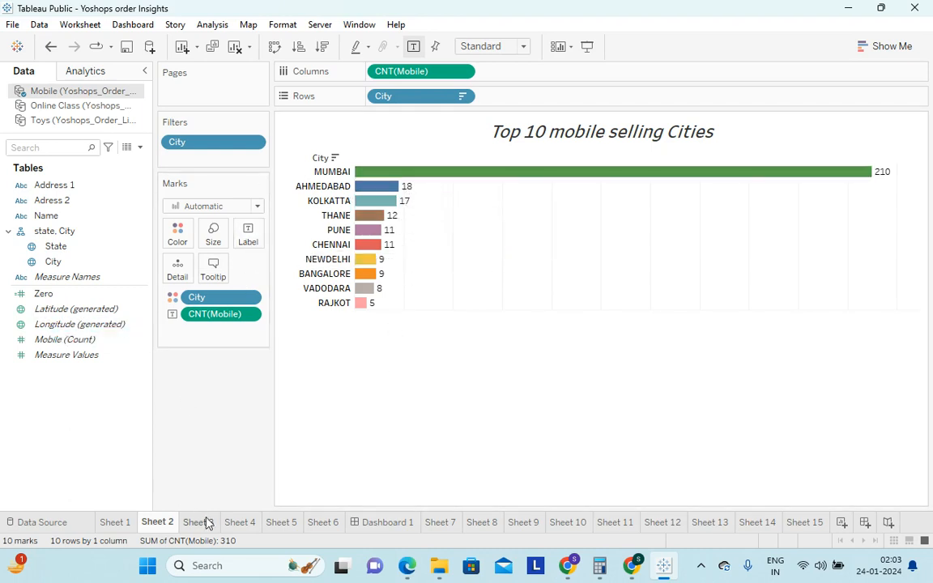
{"action": "mouse_move", "coordinate": [208, 529]}
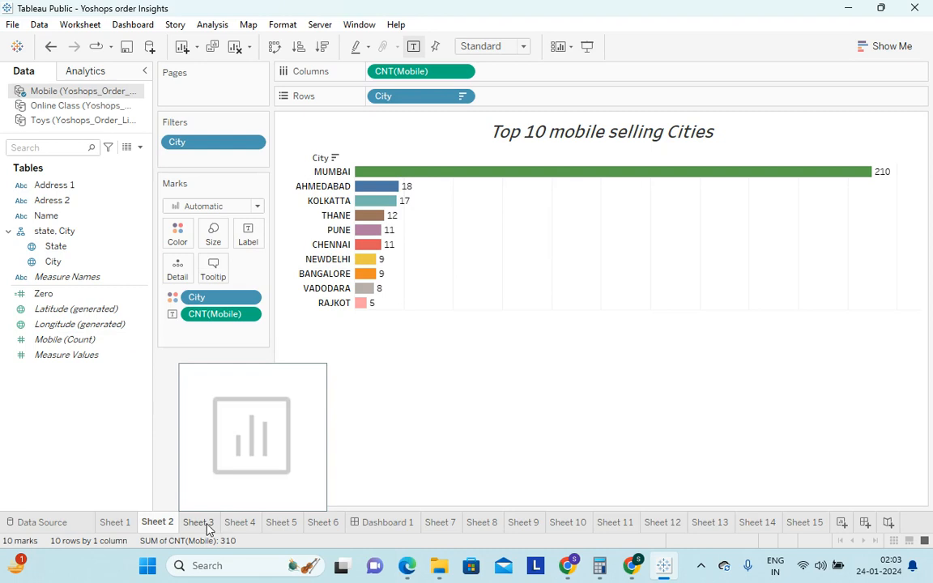
{"action": "left_click", "coordinate": [198, 522]}
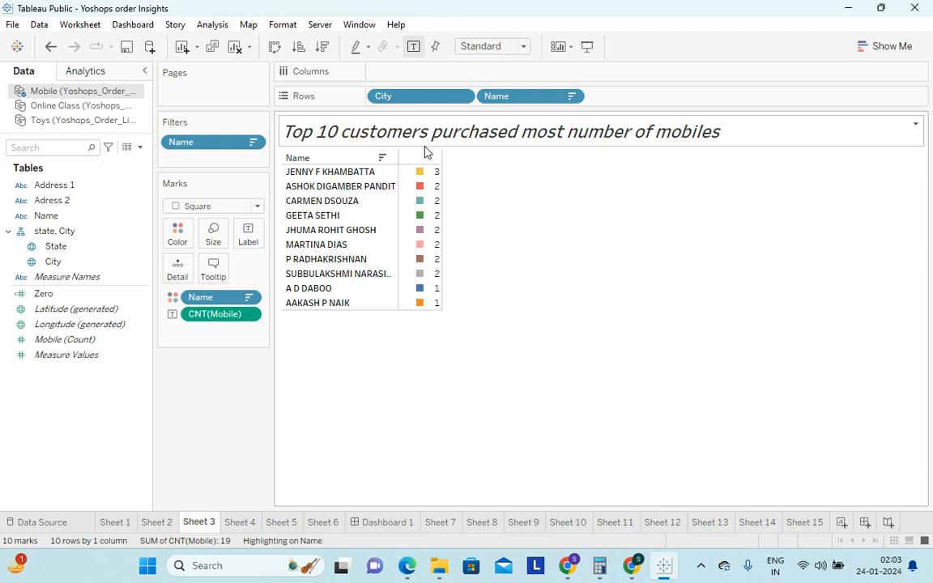
{"action": "left_click", "coordinate": [571, 97]}
{"action": "left_click", "coordinate": [722, 255]}
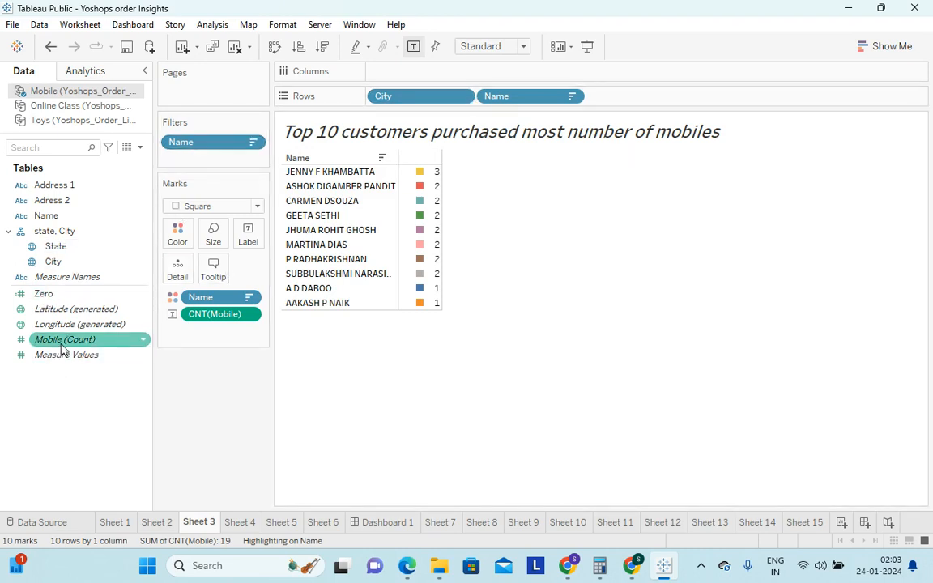
{"action": "left_click", "coordinate": [253, 142]}
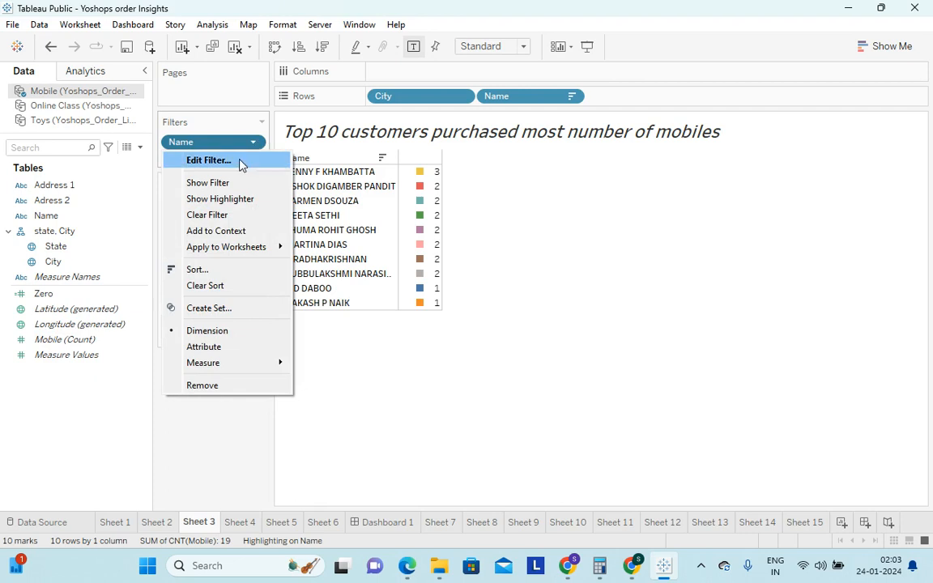
{"action": "left_click", "coordinate": [236, 162]}
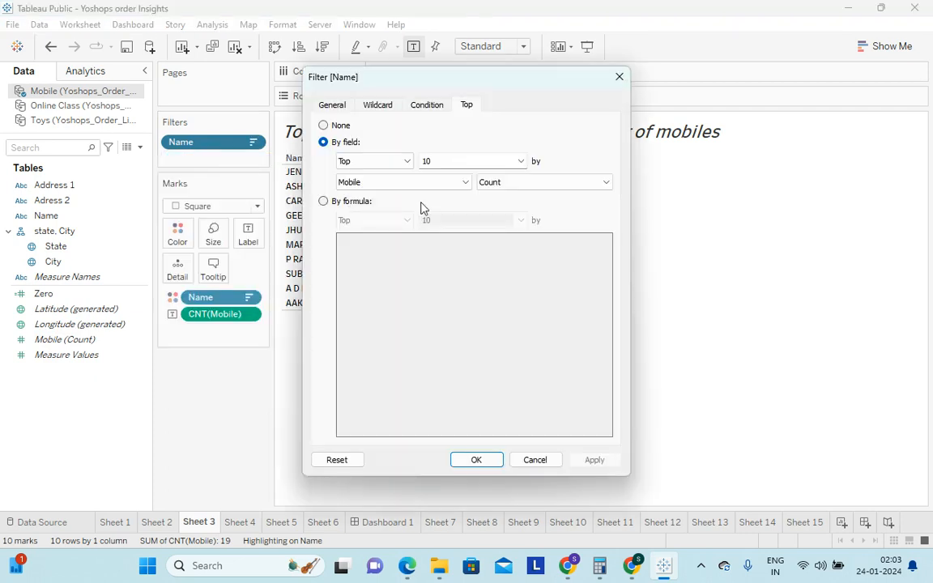
{"action": "left_click", "coordinate": [619, 78]}
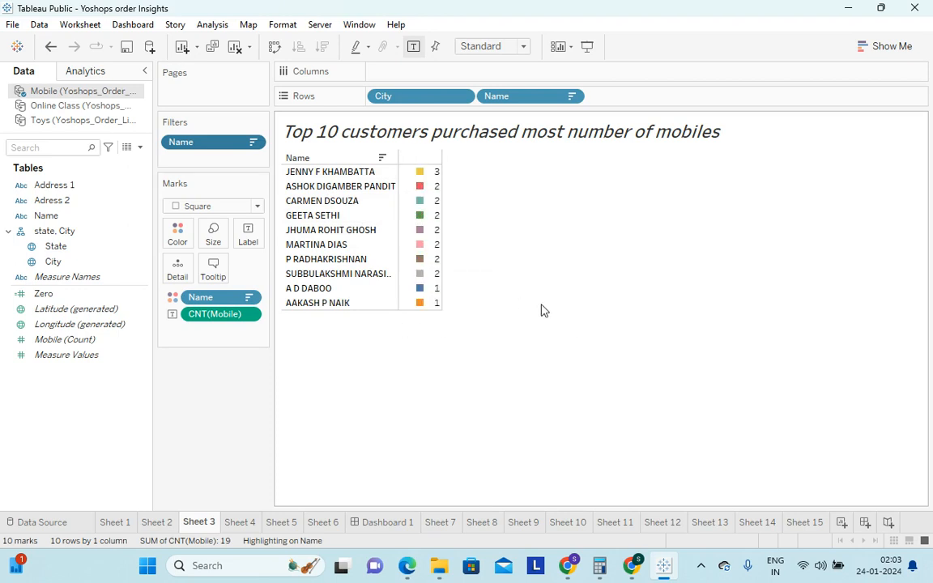
Compare Sheet 4's State and Address 1 bar chart with the Mobile sheet of the Yoshops_Order_List_prepared workbook in Excel, and return to Tableau
{"action": "left_click", "coordinate": [241, 523]}
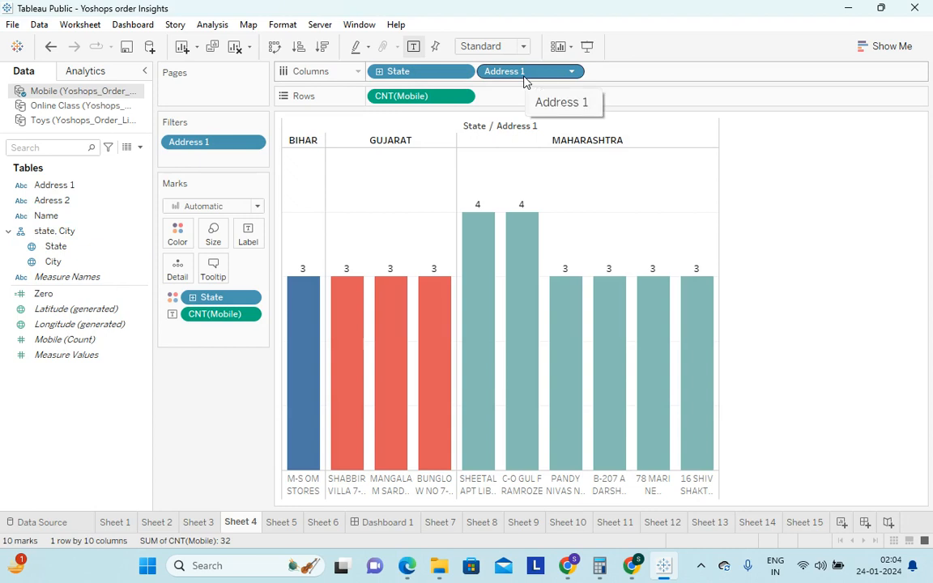
{"action": "mouse_move", "coordinate": [572, 570]}
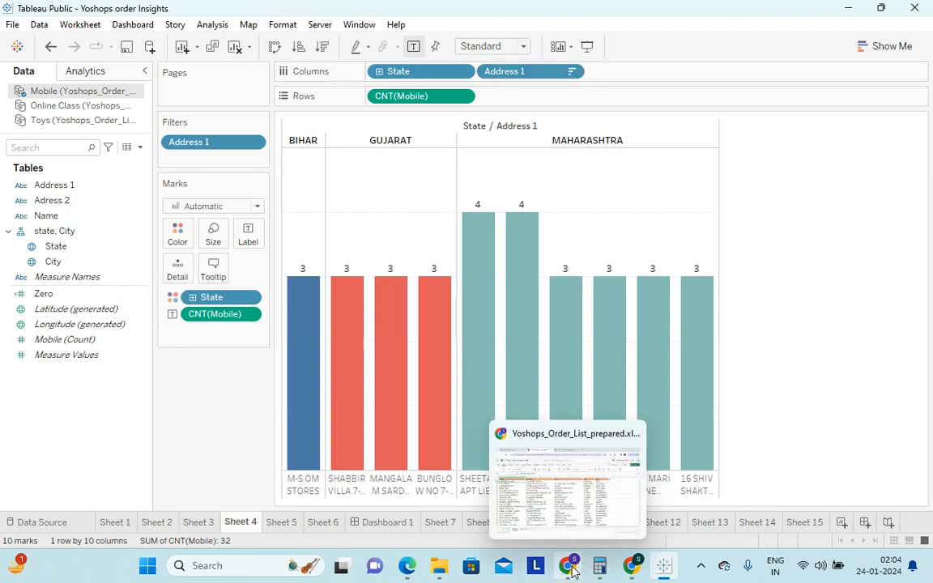
{"action": "left_click", "coordinate": [511, 509]}
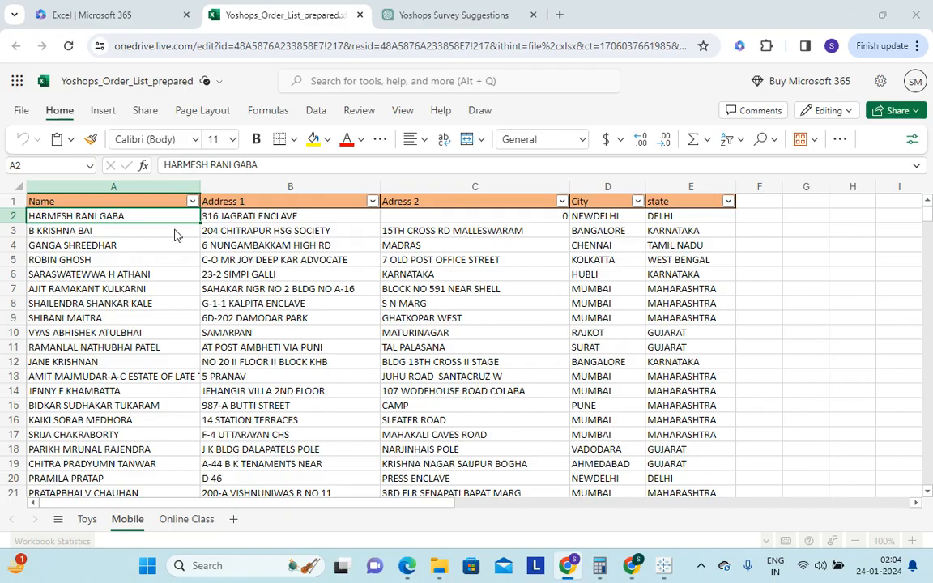
{"action": "mouse_move", "coordinate": [662, 572]}
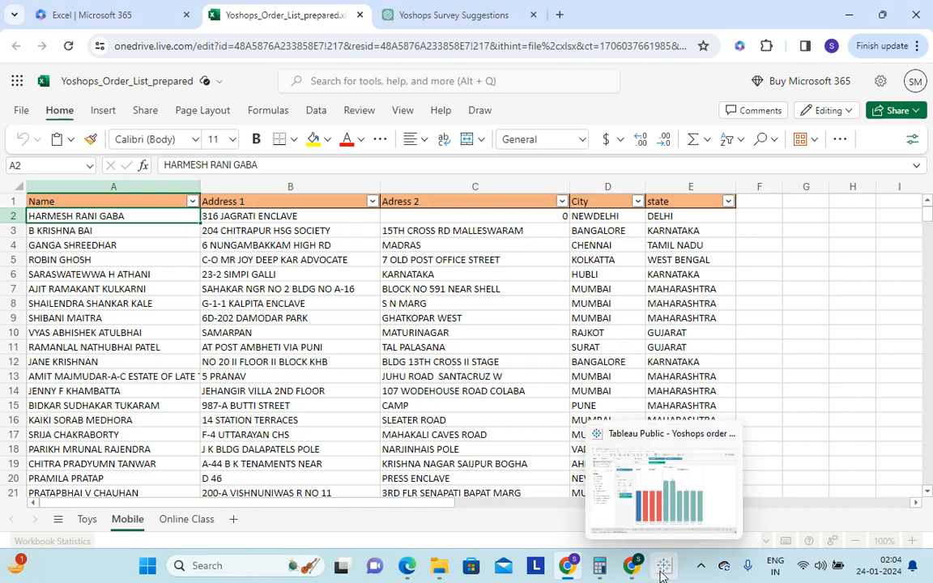
{"action": "left_click", "coordinate": [716, 495]}
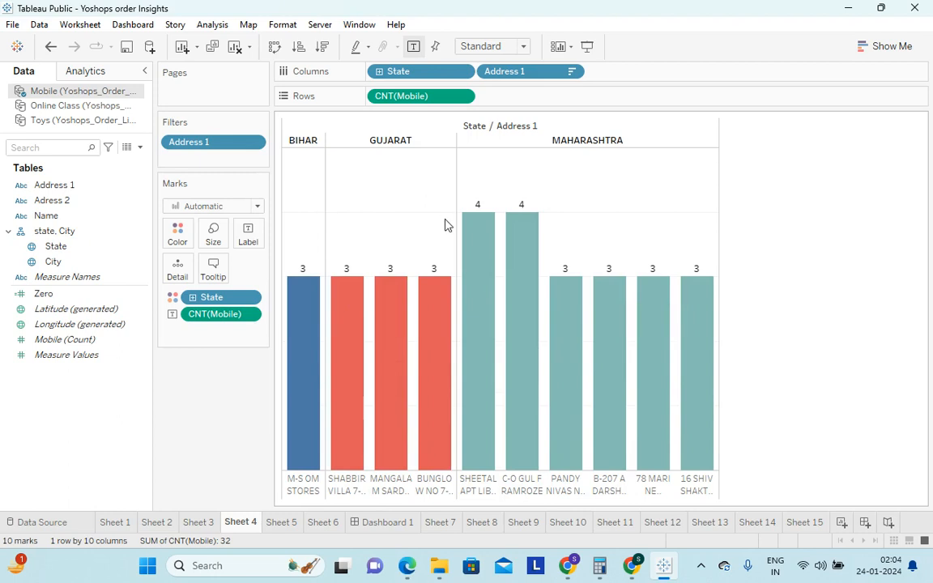
Open Sheet 5 and inspect the stacked address segments of the first customer's bar
{"action": "left_click", "coordinate": [282, 522]}
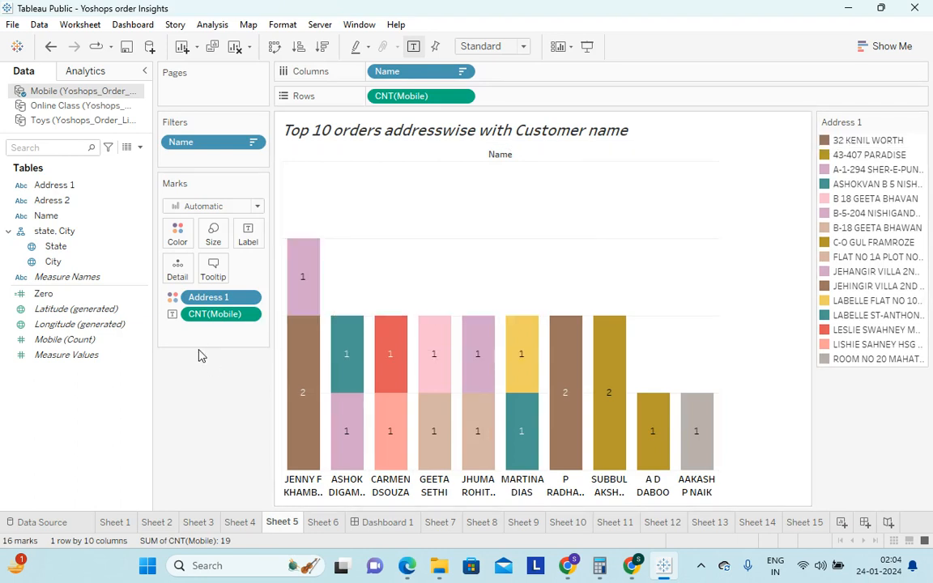
{"action": "mouse_move", "coordinate": [294, 427]}
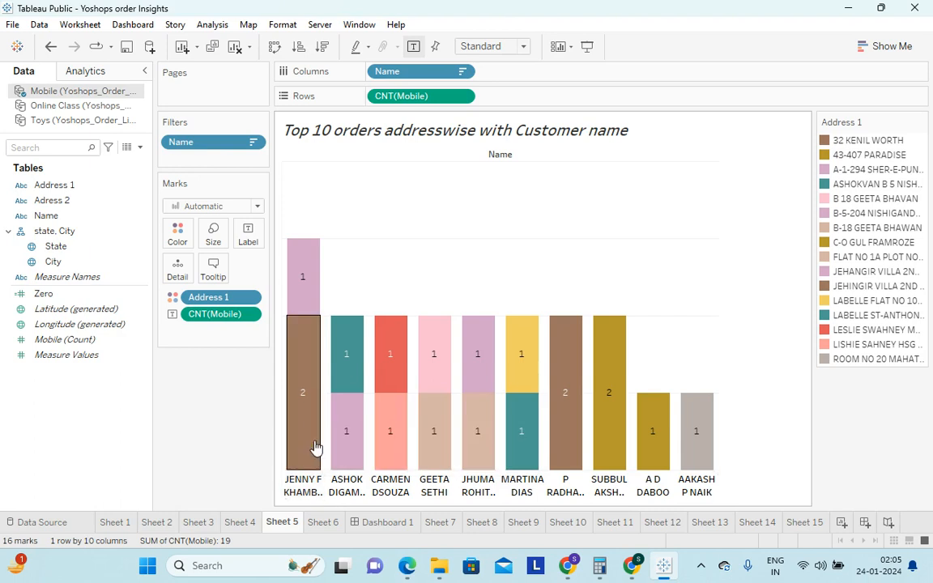
{"action": "mouse_move", "coordinate": [313, 380]}
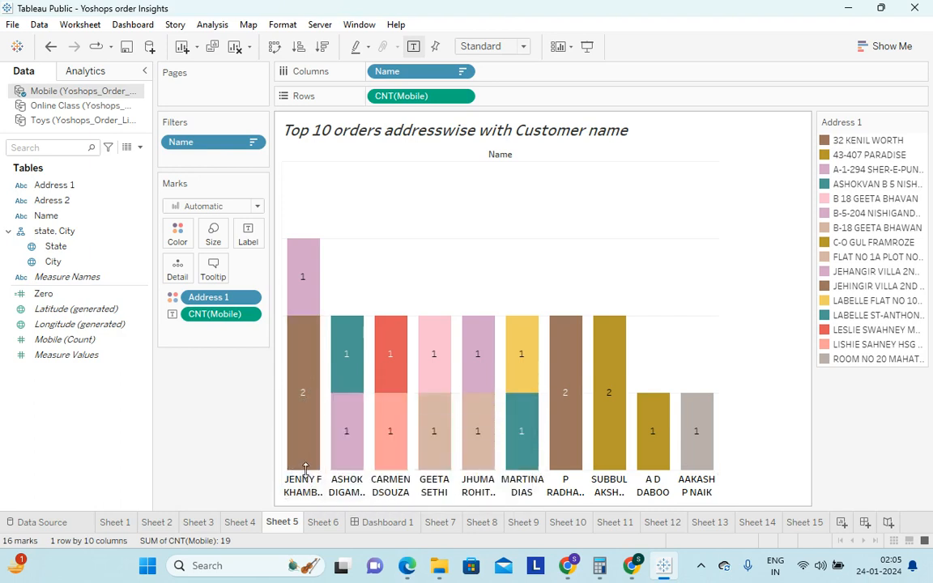
{"action": "mouse_move", "coordinate": [297, 277]}
{"action": "mouse_move", "coordinate": [298, 357]}
{"action": "mouse_move", "coordinate": [315, 248]}
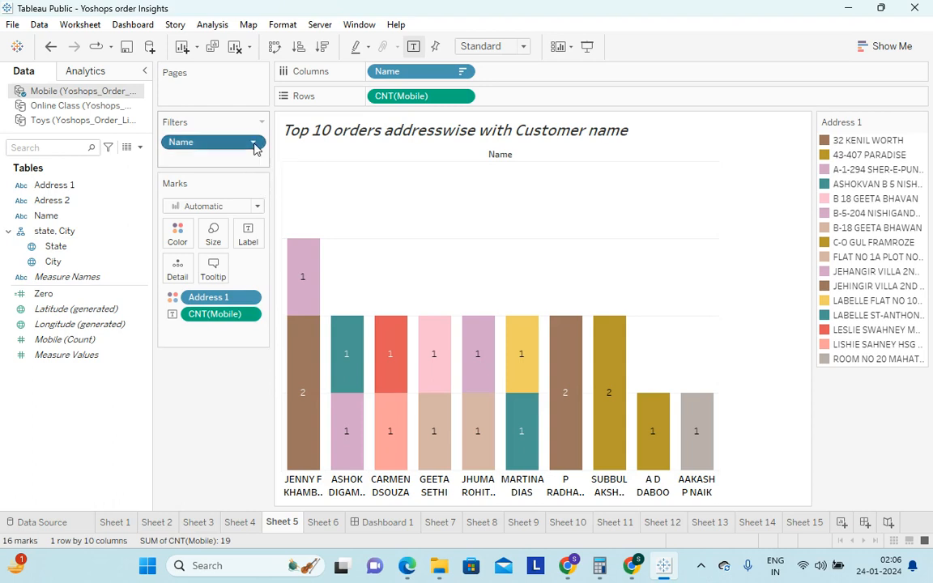
Review the Top settings of Sheet 5's Name filter and hide the Address 1 color legend
{"action": "left_click", "coordinate": [254, 144]}
{"action": "left_click", "coordinate": [214, 162]}
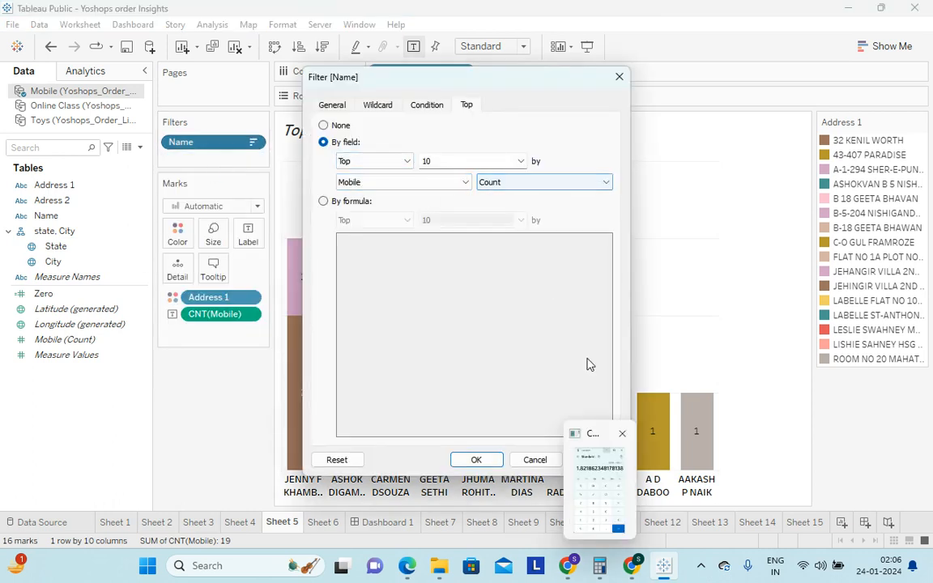
{"action": "left_click", "coordinate": [619, 78]}
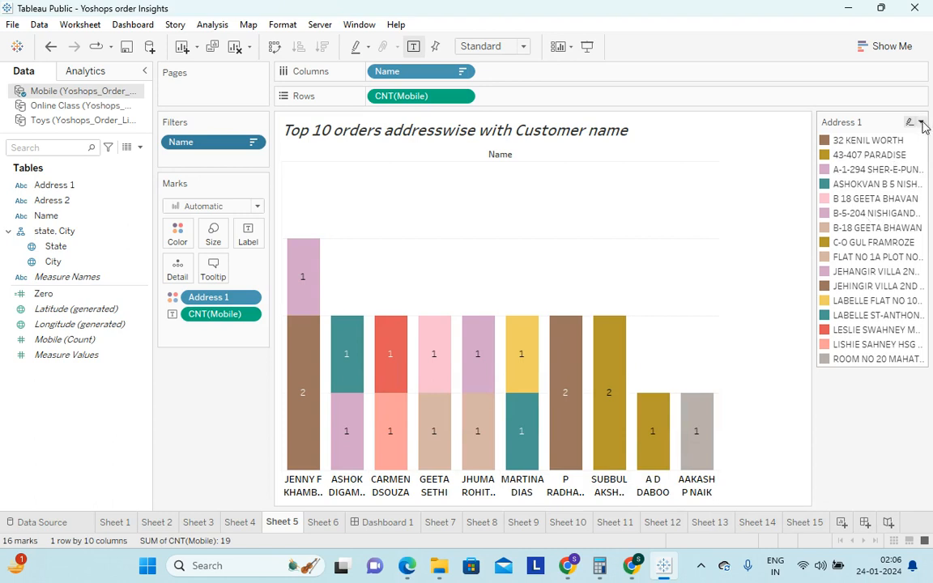
{"action": "left_click", "coordinate": [921, 122]}
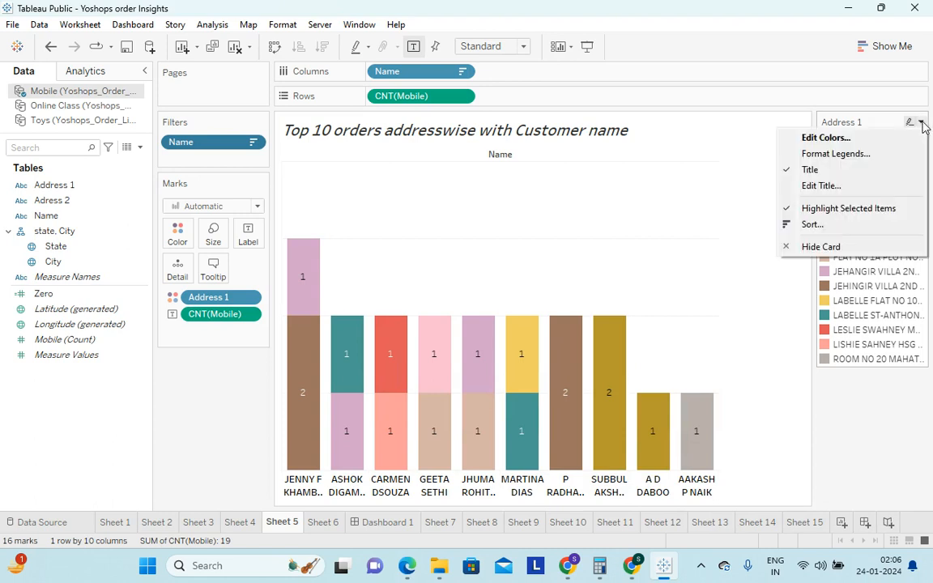
{"action": "left_click", "coordinate": [838, 253]}
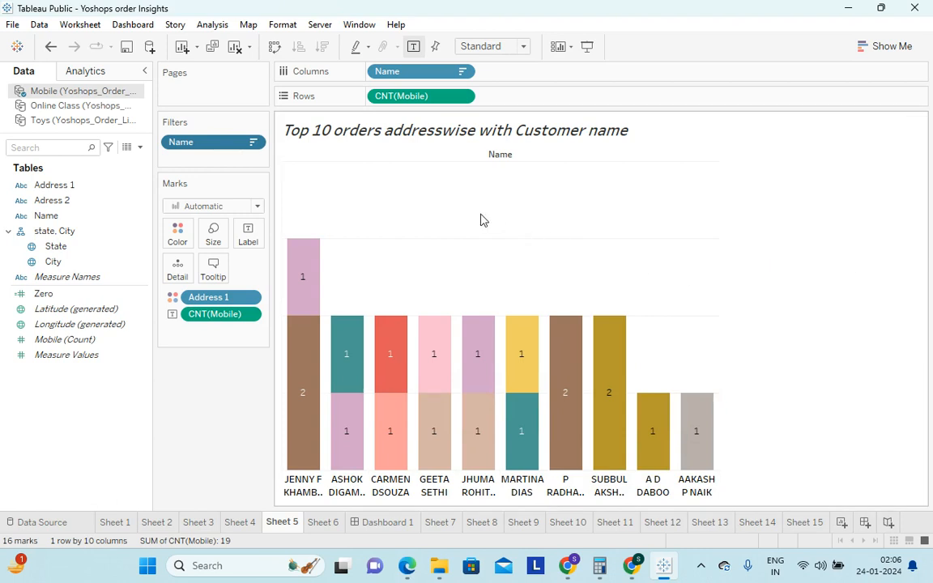
Hide the column field label above the Name headers in Sheet 5's addresswise orders chart
{"action": "right_click", "coordinate": [489, 155]}
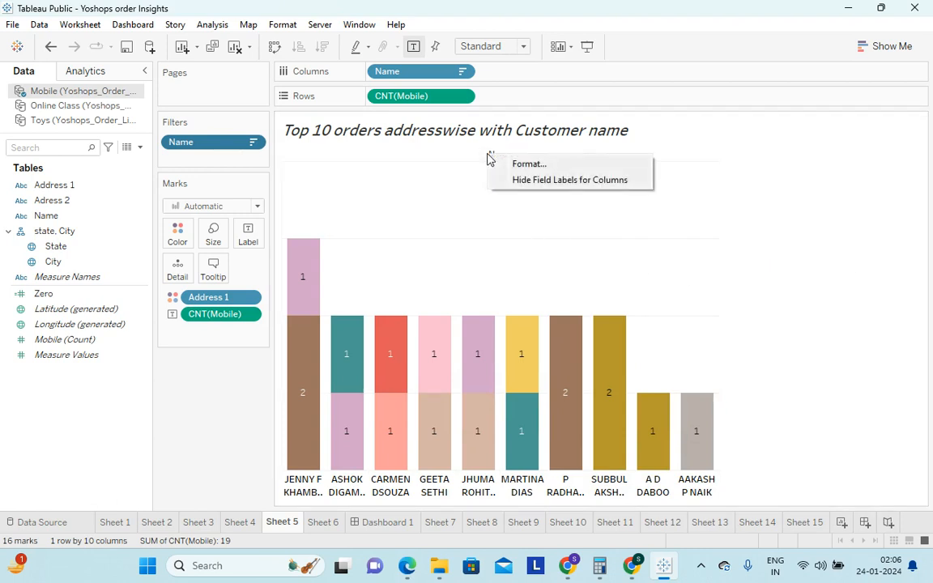
{"action": "left_click", "coordinate": [868, 217]}
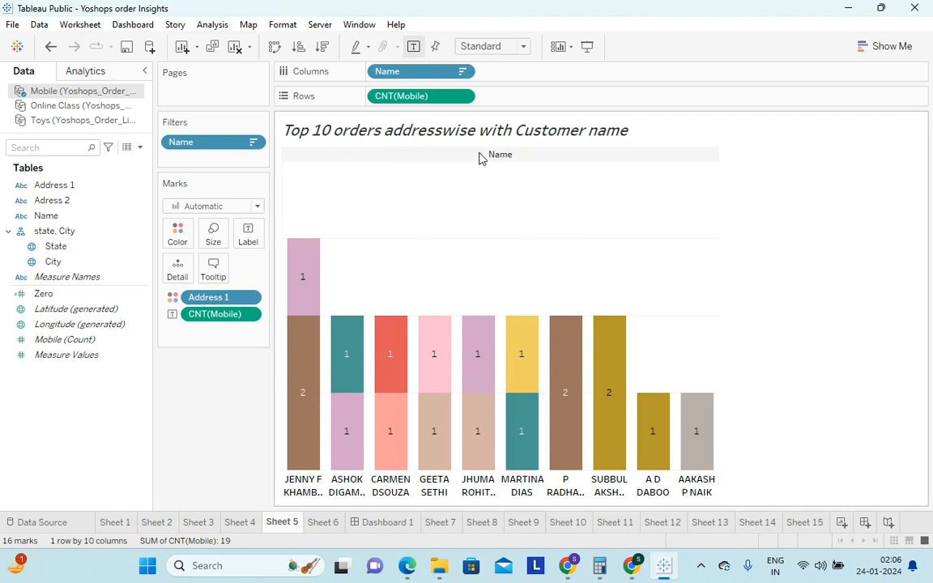
{"action": "right_click", "coordinate": [511, 160]}
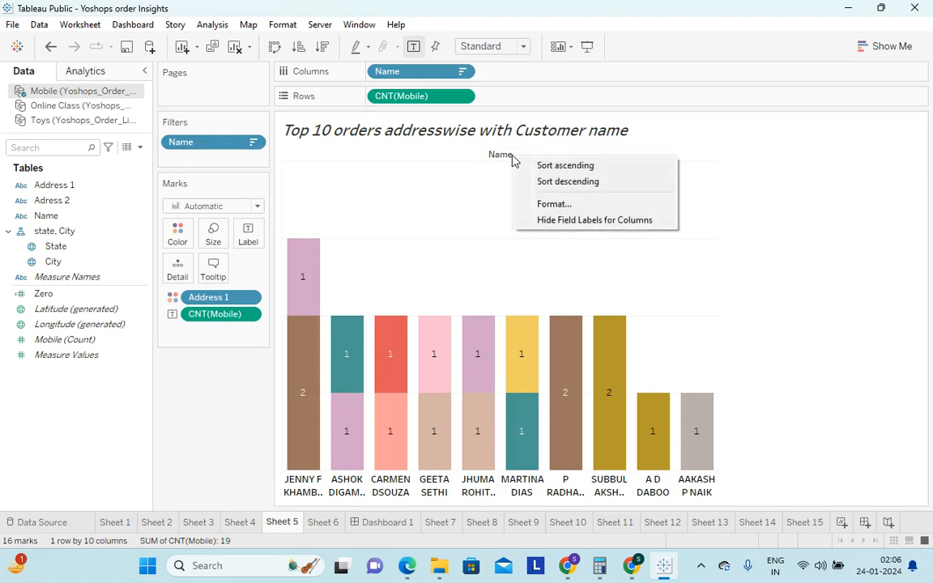
{"action": "left_click", "coordinate": [595, 220]}
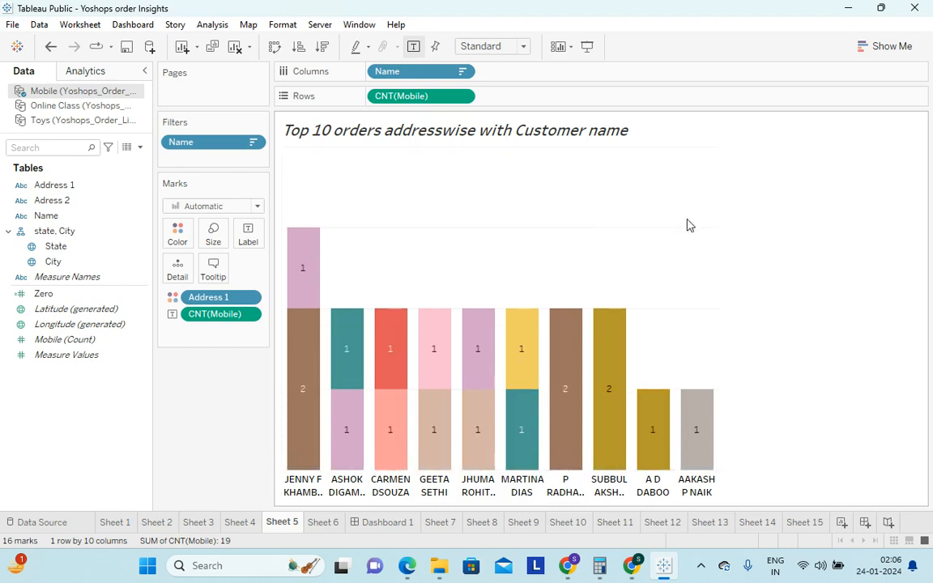
{"action": "mouse_move", "coordinate": [615, 321]}
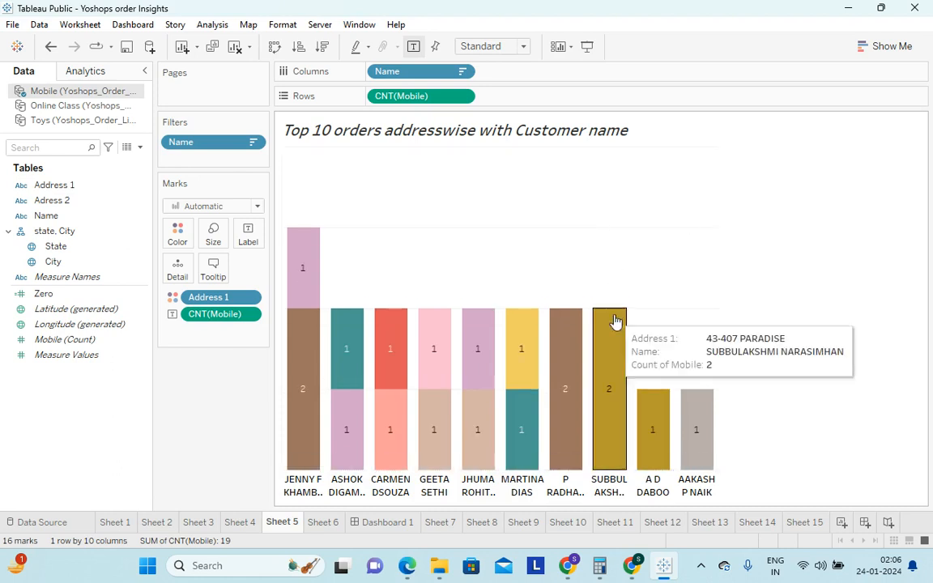
Open Sheet 6 and remove both SUM(Zero) fields from Rows in the Mobile sales distribution chart
{"action": "left_click", "coordinate": [323, 522]}
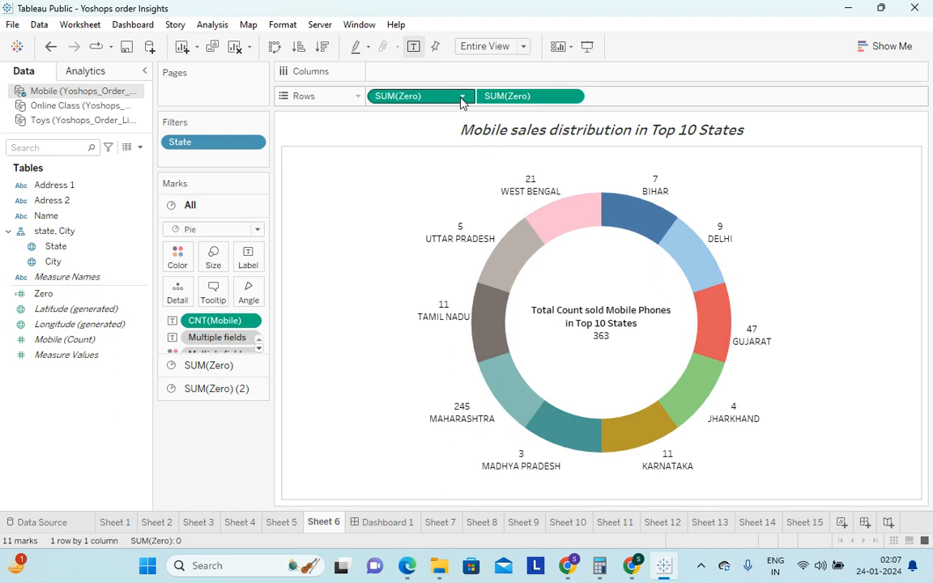
{"action": "left_click", "coordinate": [462, 98]}
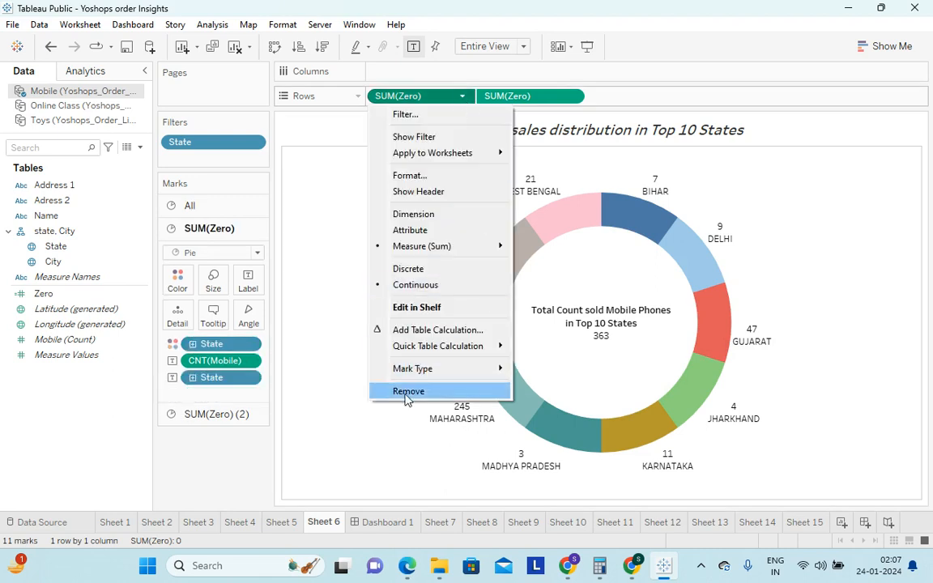
{"action": "left_click", "coordinate": [407, 392]}
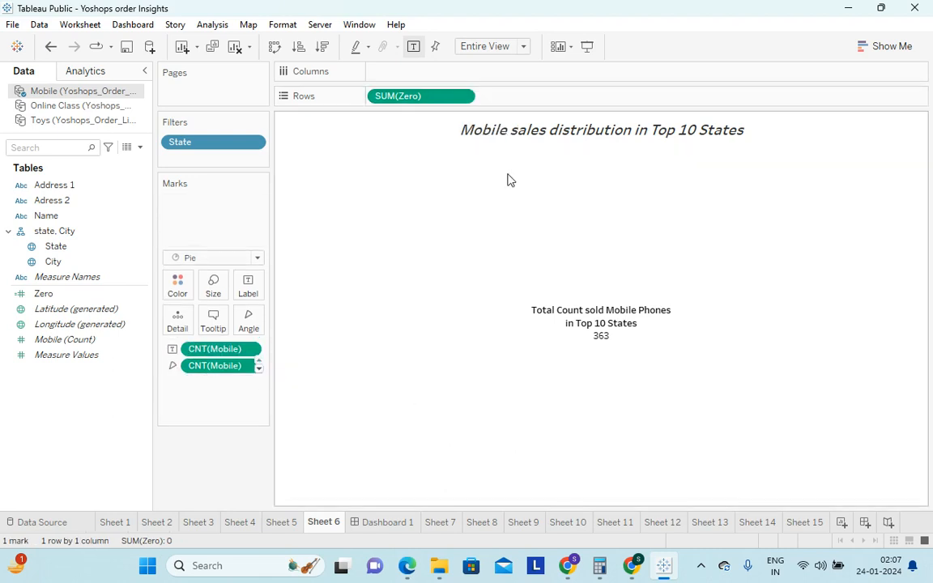
{"action": "left_click", "coordinate": [462, 98]}
{"action": "left_click", "coordinate": [409, 369]}
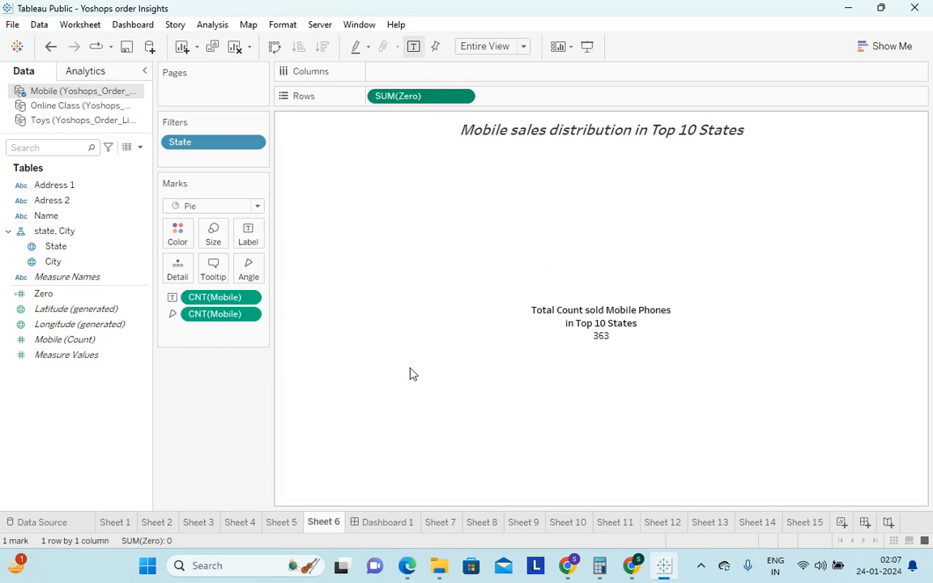
Remove the label and angle CNT(Mobile) fields from Sheet 6's marks
{"action": "left_click", "coordinate": [253, 297]}
{"action": "left_click", "coordinate": [235, 500]}
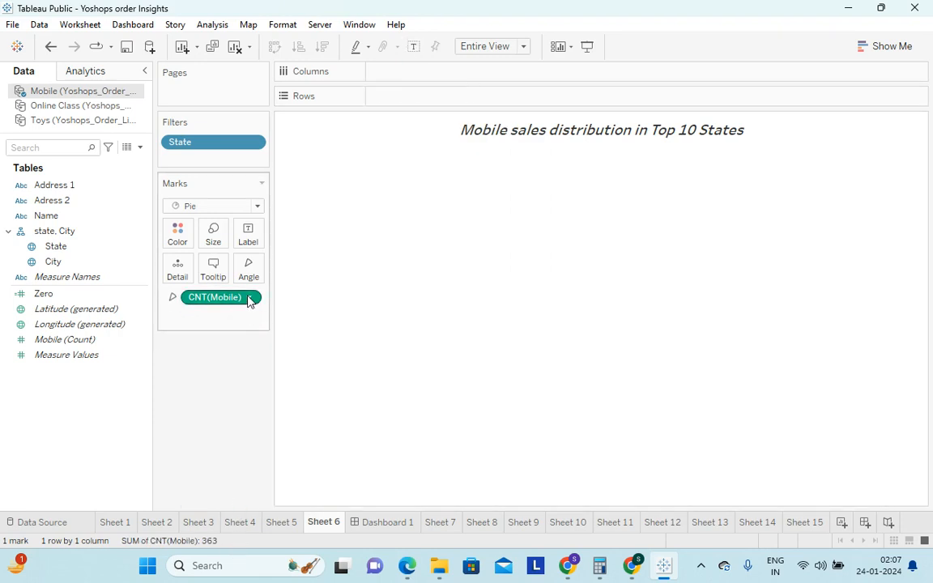
{"action": "left_click", "coordinate": [252, 297]}
{"action": "left_click", "coordinate": [222, 497]}
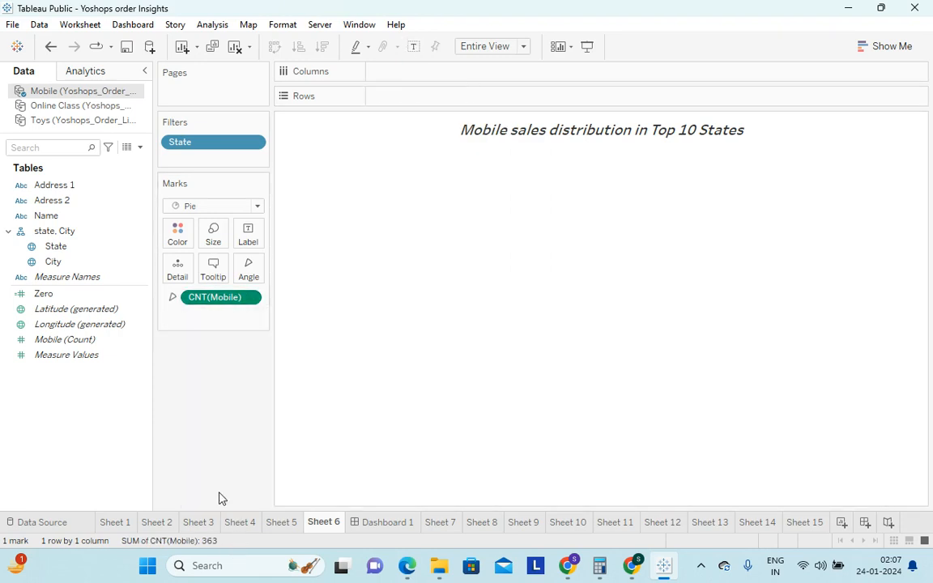
Set Sheet 6's view fit to Standard and remove the State filter
{"action": "left_click", "coordinate": [511, 50]}
{"action": "left_click", "coordinate": [484, 53]}
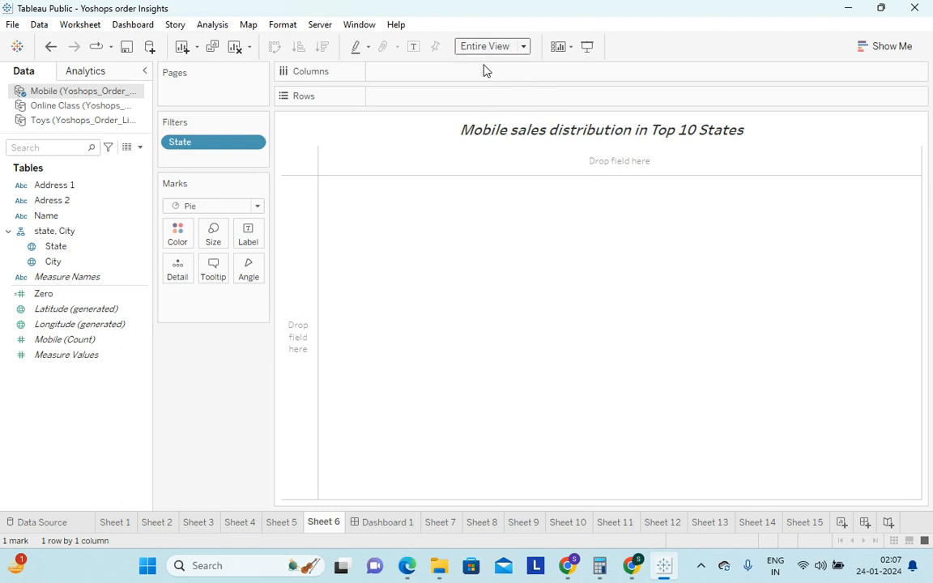
{"action": "left_click", "coordinate": [255, 145]}
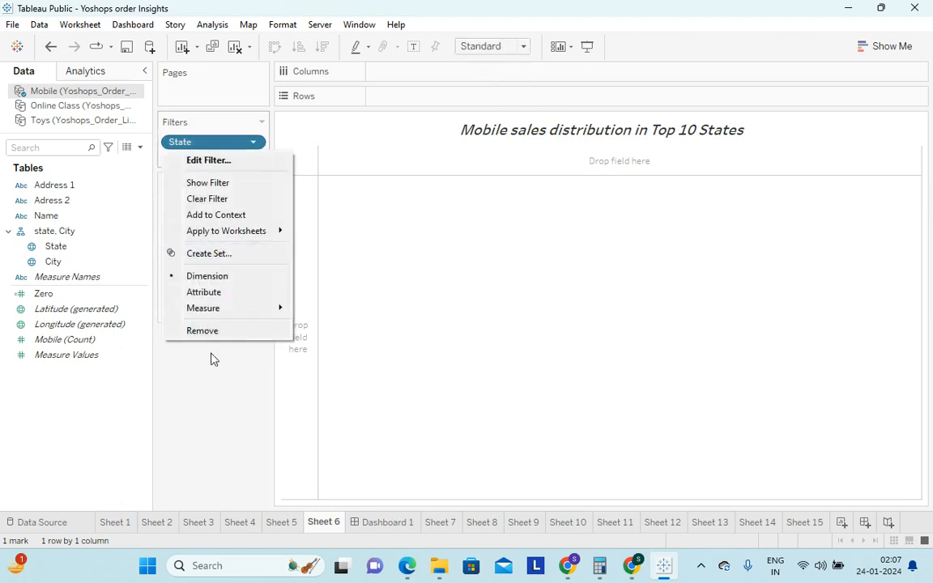
{"action": "left_click", "coordinate": [215, 332]}
Delete the Zero calculated field from the Mobile data source
{"action": "left_click", "coordinate": [75, 298]}
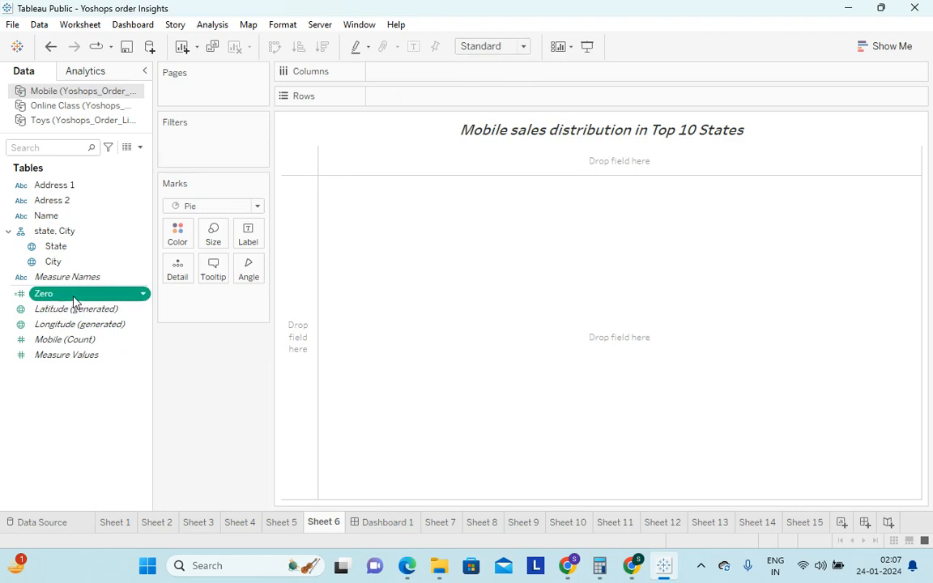
{"action": "left_click", "coordinate": [123, 296]}
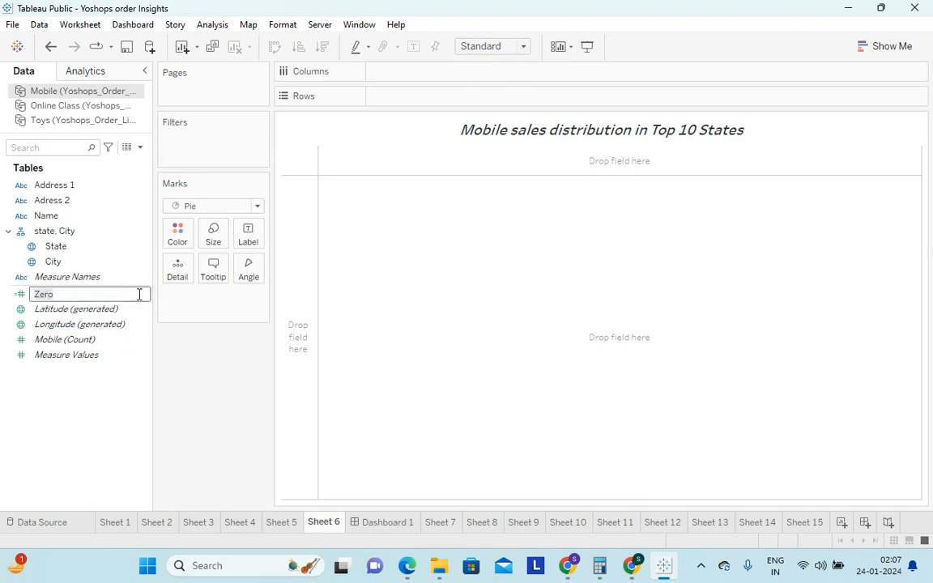
{"action": "left_click", "coordinate": [115, 407]}
{"action": "left_click", "coordinate": [142, 295]}
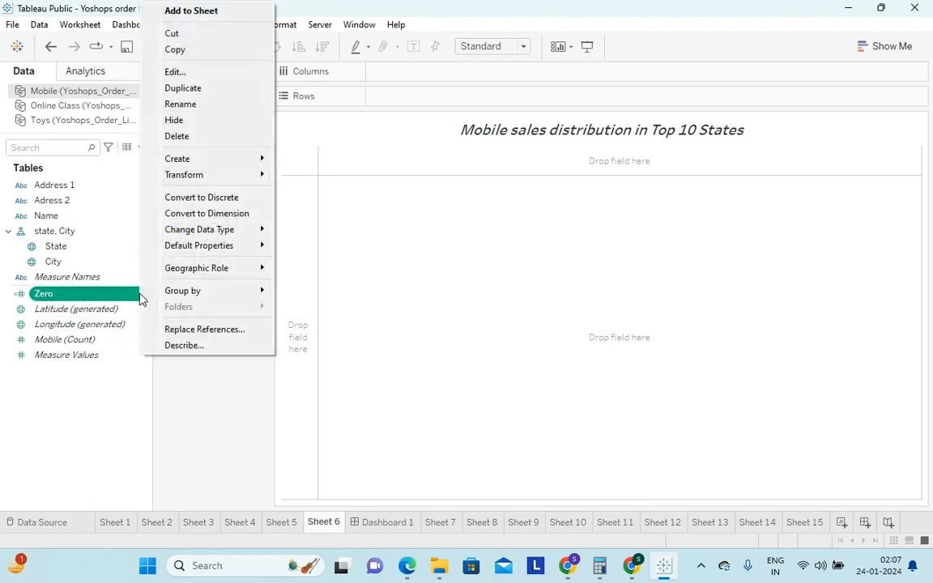
{"action": "left_click", "coordinate": [204, 138]}
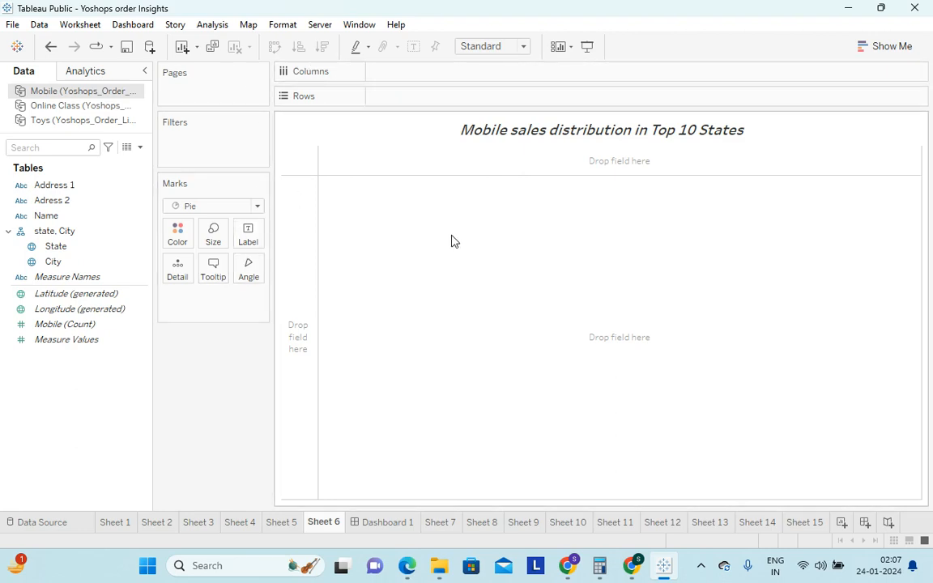
Create a calculated field named zero with the formula 0 in the Mobile data source
{"action": "left_click", "coordinate": [213, 27]}
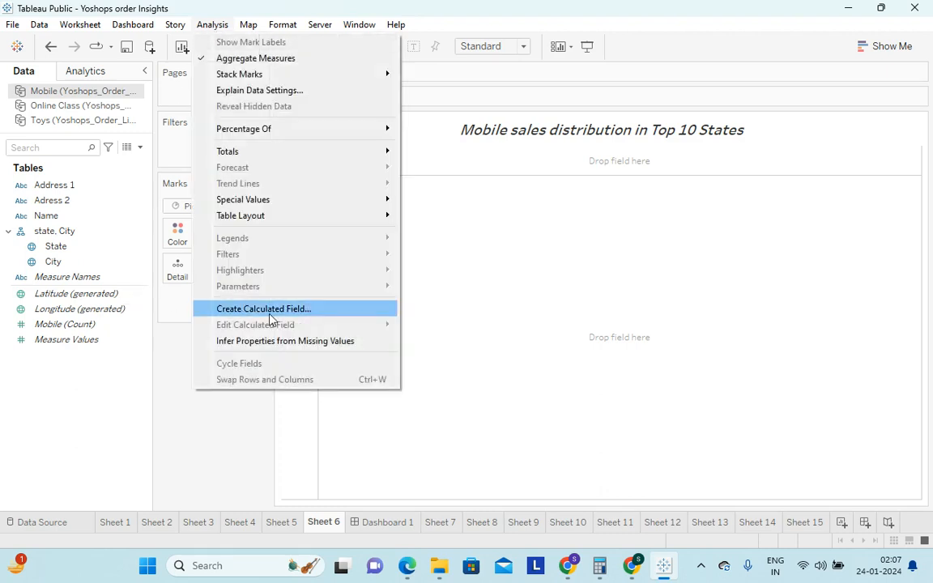
{"action": "left_click", "coordinate": [301, 314]}
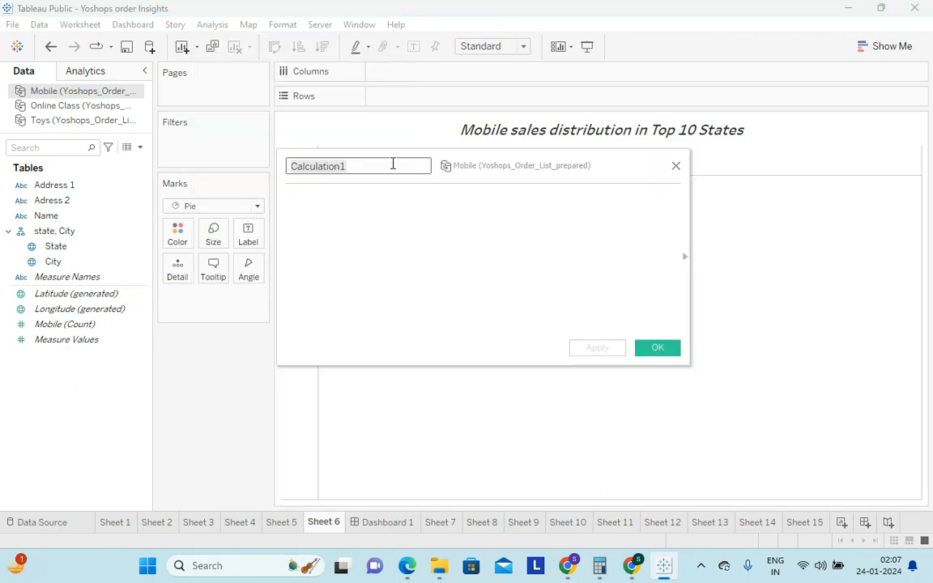
{"action": "type", "text": "zero"}
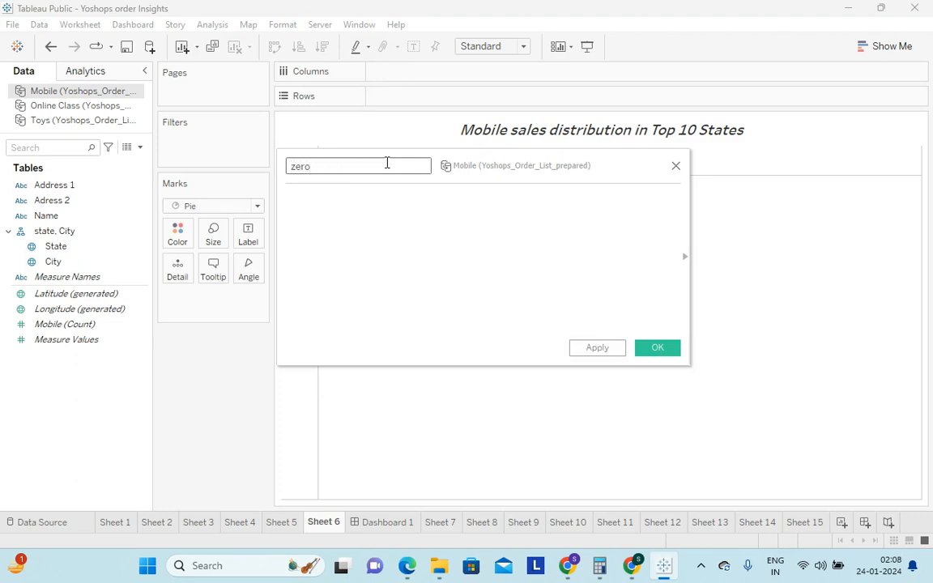
{"action": "left_click", "coordinate": [352, 216]}
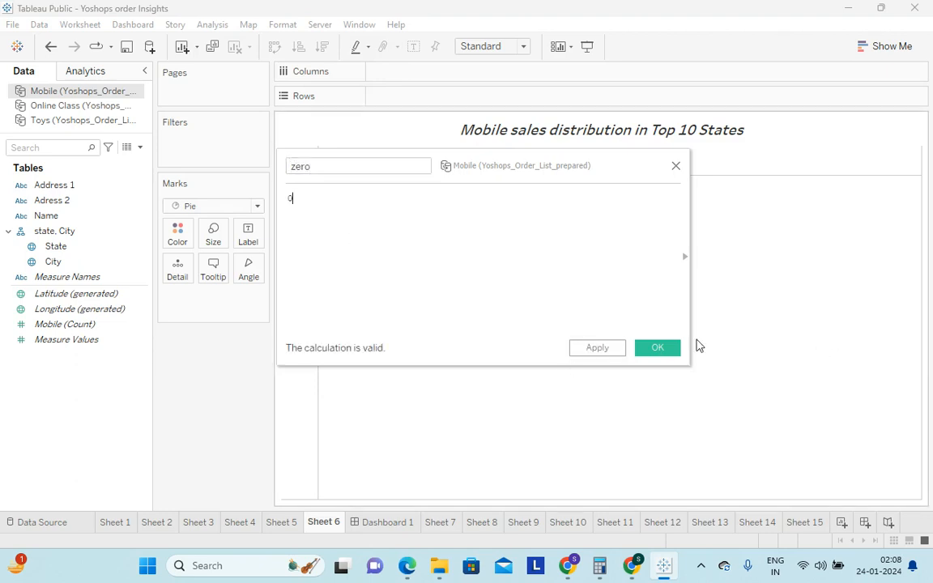
{"action": "left_click", "coordinate": [666, 351]}
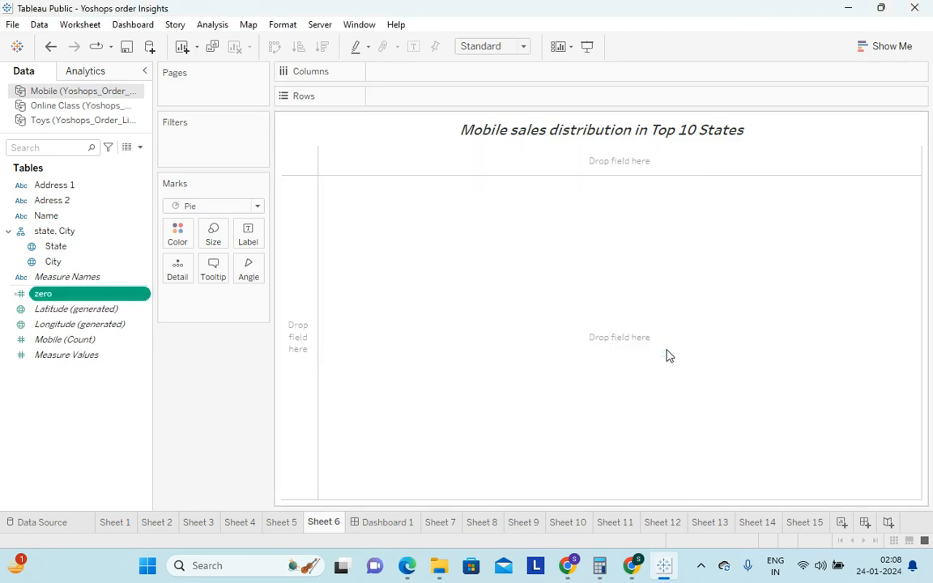
Place the zero field on Rows and reduce the size of the pie mark
{"action": "left_click_drag", "start_coordinate": [47, 296], "coordinate": [391, 96]}
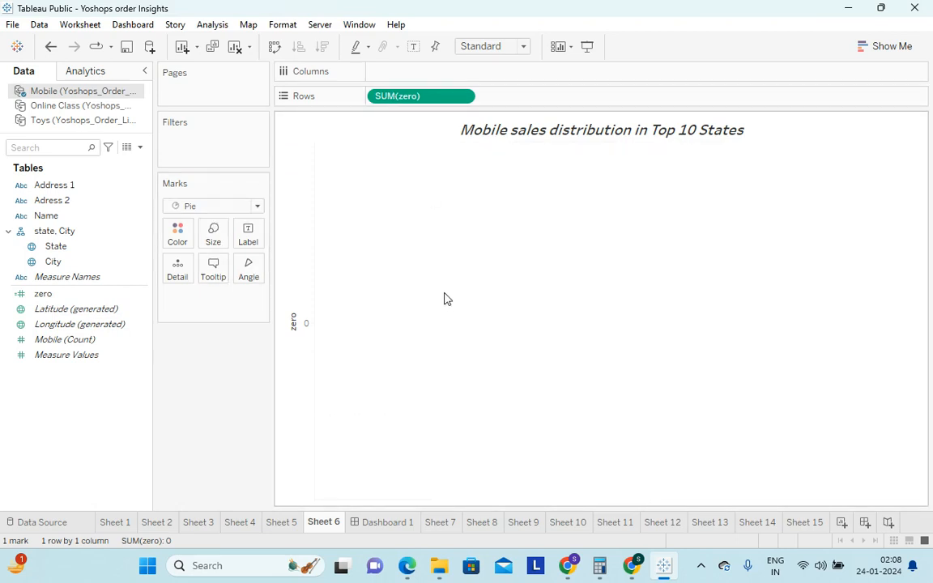
{"action": "left_click", "coordinate": [217, 237]}
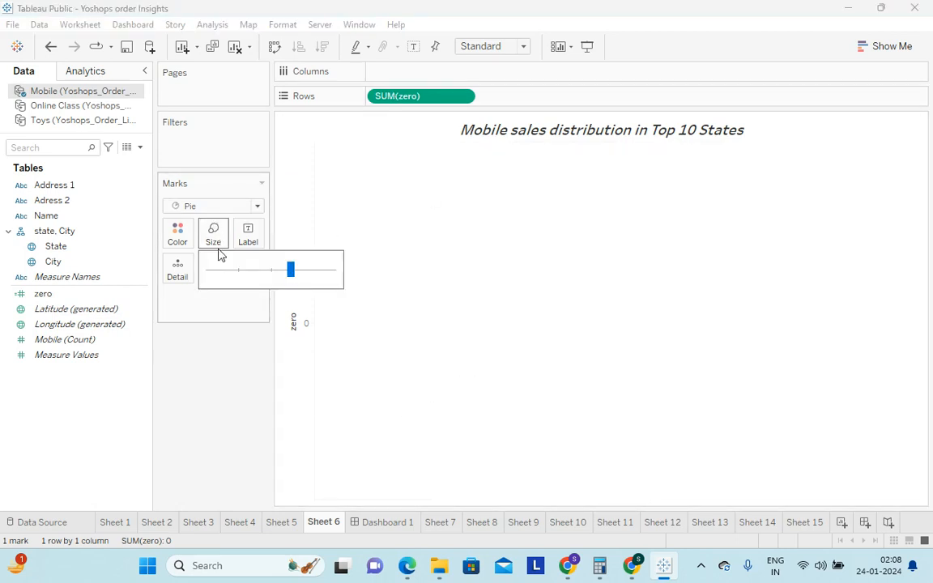
{"action": "left_click_drag", "start_coordinate": [292, 268], "coordinate": [256, 274]}
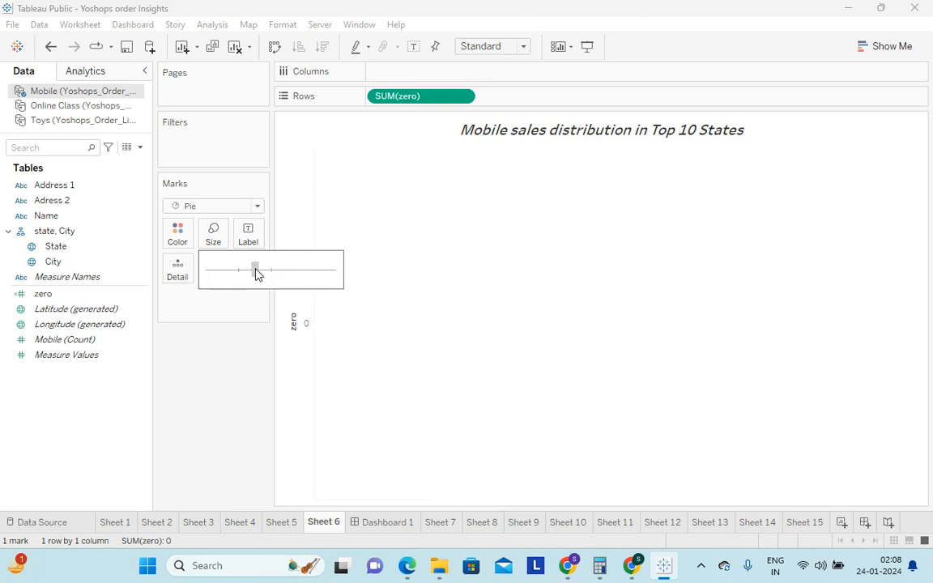
{"action": "left_click", "coordinate": [213, 370]}
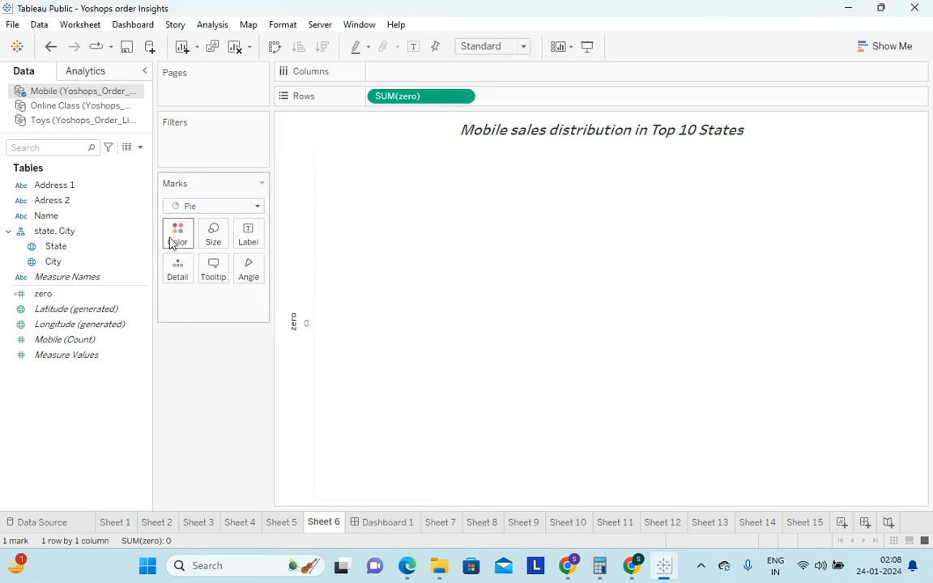
Keep the Pie mark type and set the mark color to blue
{"action": "left_click", "coordinate": [257, 206]}
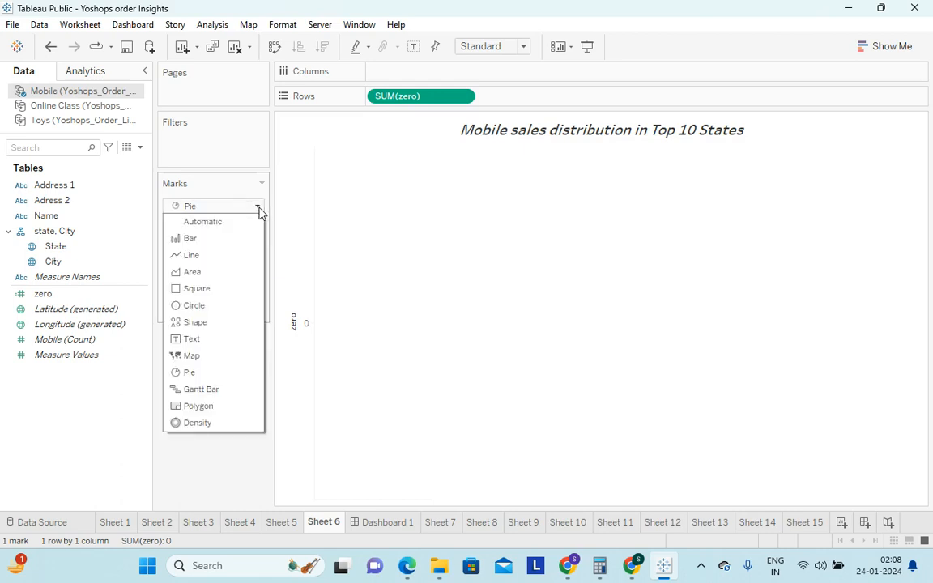
{"action": "left_click", "coordinate": [192, 207]}
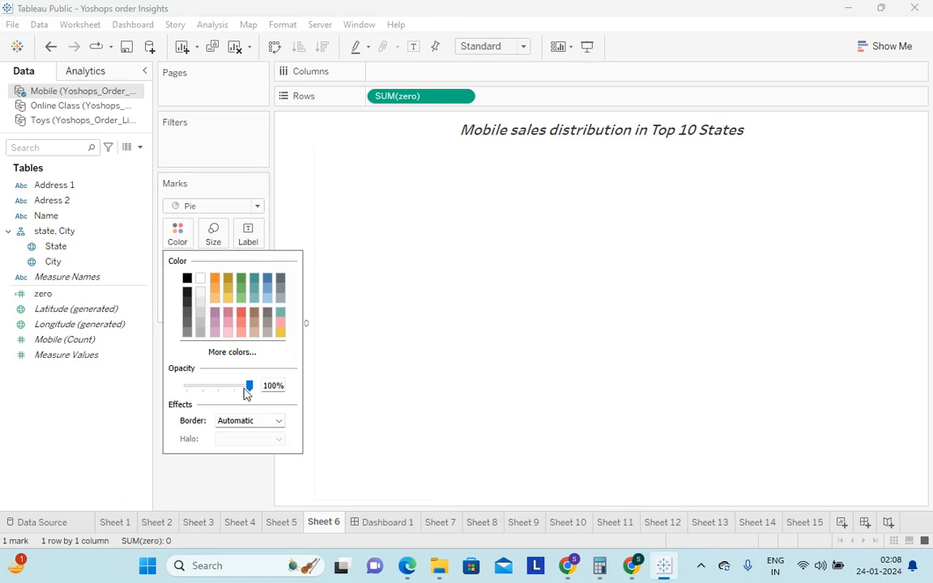
{"action": "left_click", "coordinate": [268, 280]}
{"action": "left_click", "coordinate": [208, 471]}
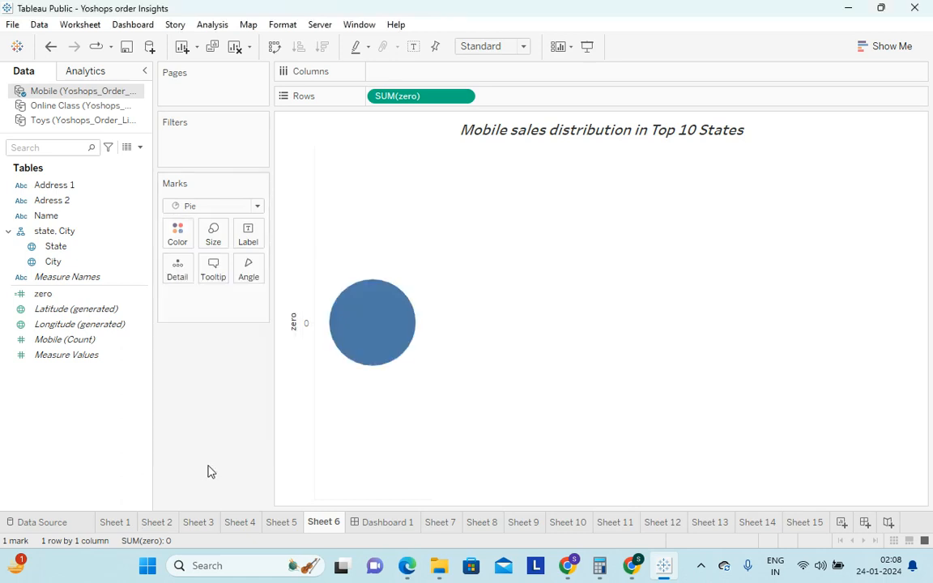
Remove SUM(zero) from Rows and set the mark type to Automatic
{"action": "left_click", "coordinate": [465, 97]}
{"action": "left_click", "coordinate": [427, 369]}
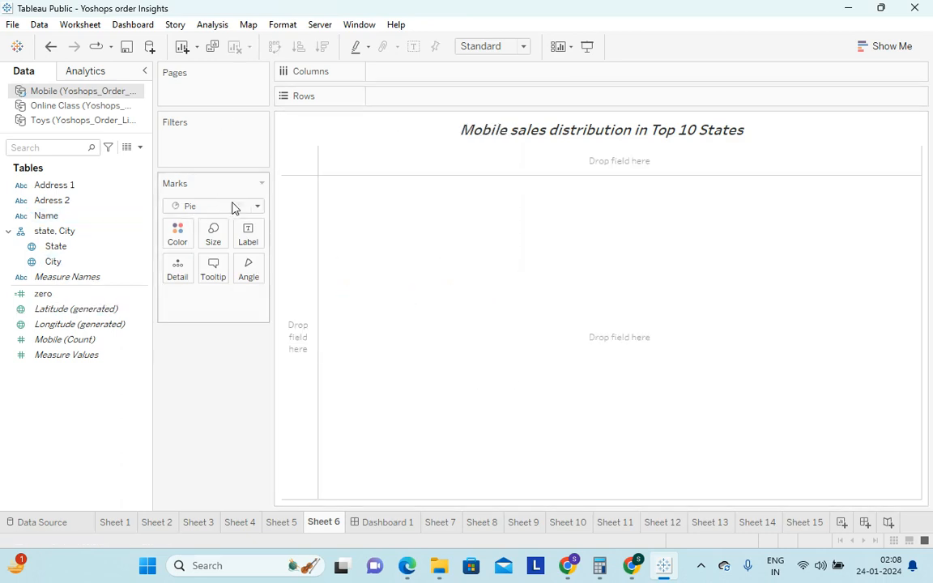
{"action": "left_click", "coordinate": [253, 206]}
{"action": "left_click", "coordinate": [197, 232]}
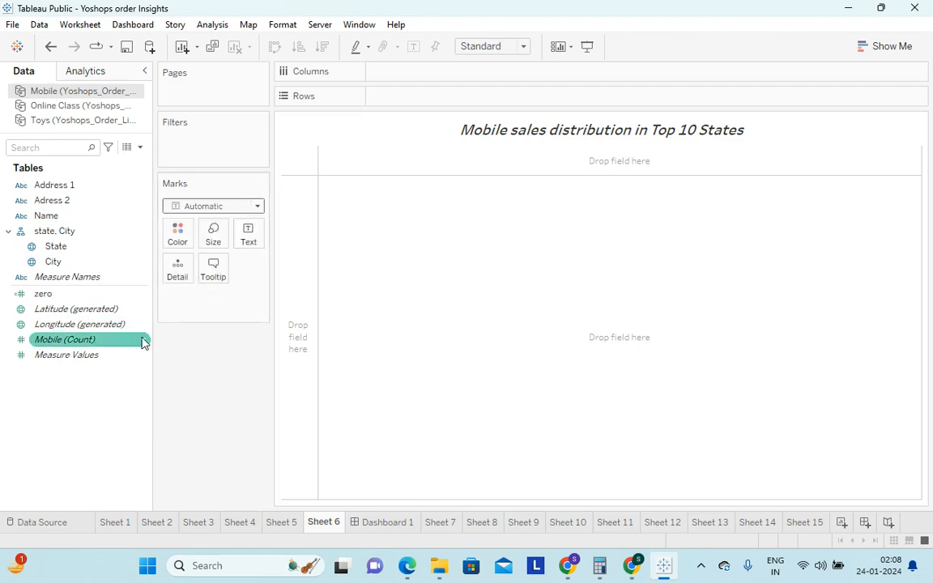
Place the zero field on Rows and set the mark type to Pie
{"action": "left_click_drag", "start_coordinate": [57, 297], "coordinate": [406, 104]}
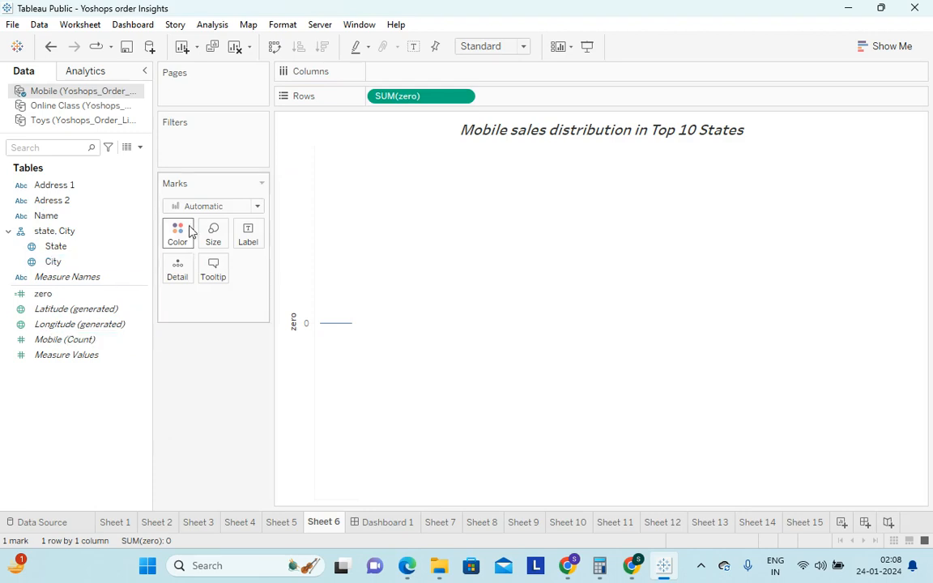
{"action": "left_click", "coordinate": [258, 206]}
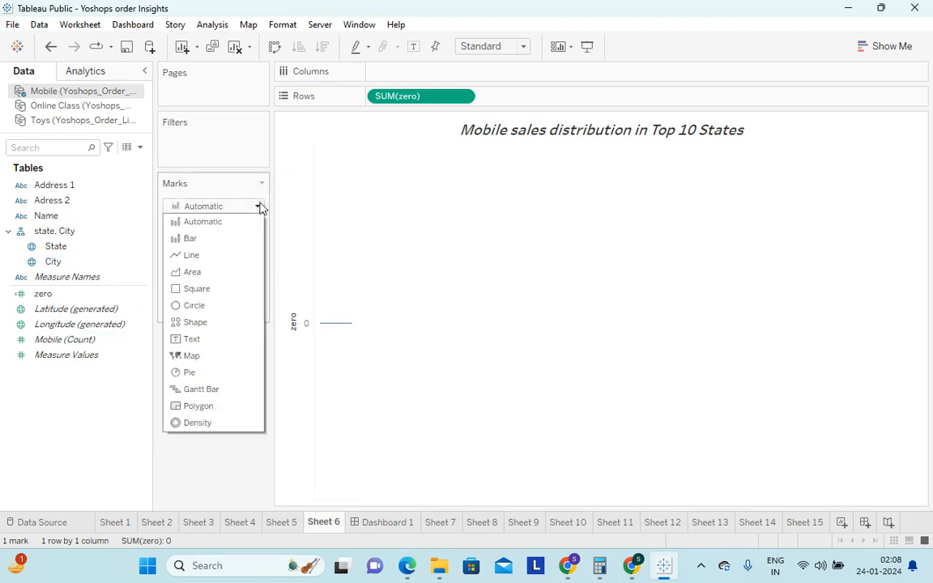
{"action": "left_click", "coordinate": [191, 374]}
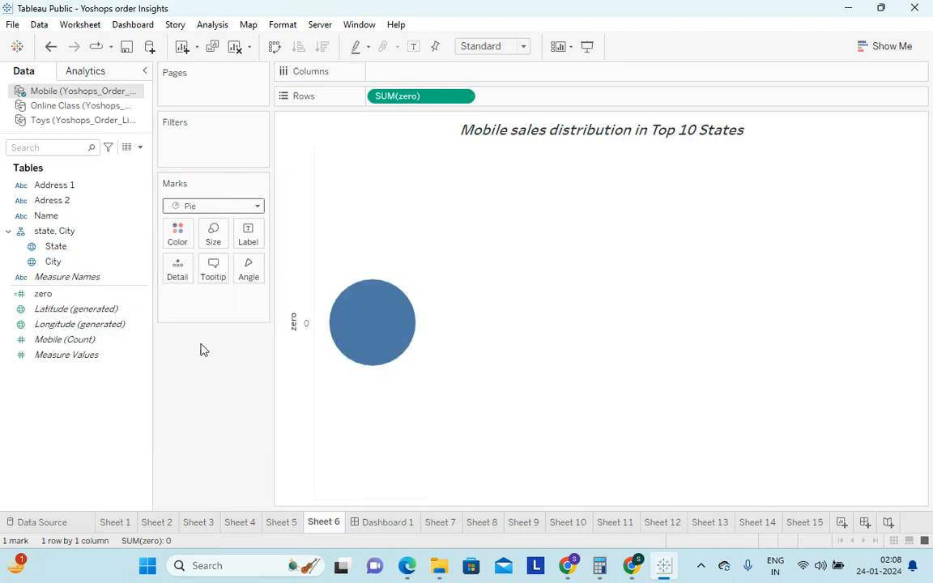
Fit the chart to Entire View and enlarge the pie to fill more of the sheet
{"action": "left_click", "coordinate": [523, 47]}
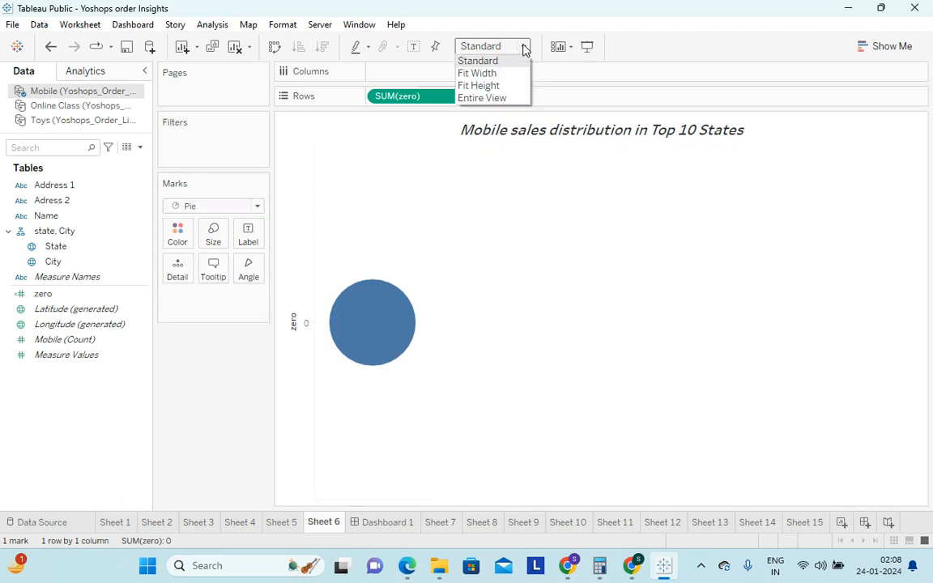
{"action": "left_click", "coordinate": [484, 98]}
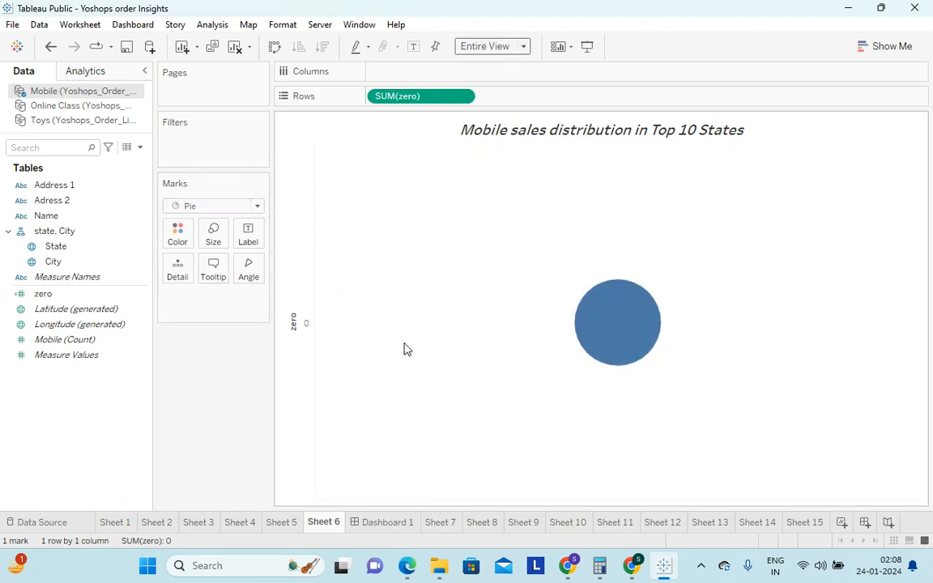
{"action": "left_click", "coordinate": [215, 239]}
{"action": "left_click_drag", "start_coordinate": [258, 276], "coordinate": [299, 276]}
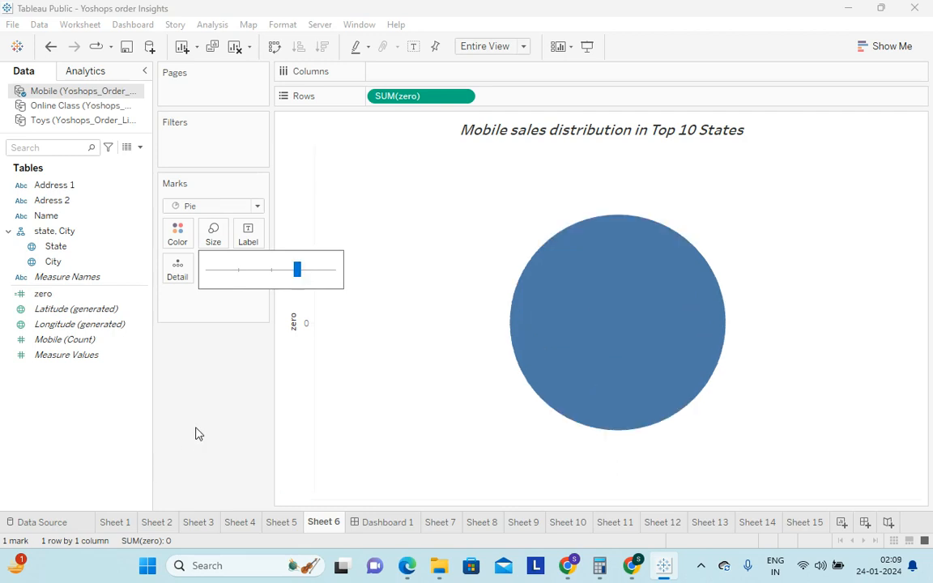
Add a second SUM(zero) to Rows and combine both pies on a dual axis
{"action": "left_click_drag", "start_coordinate": [56, 295], "coordinate": [531, 104]}
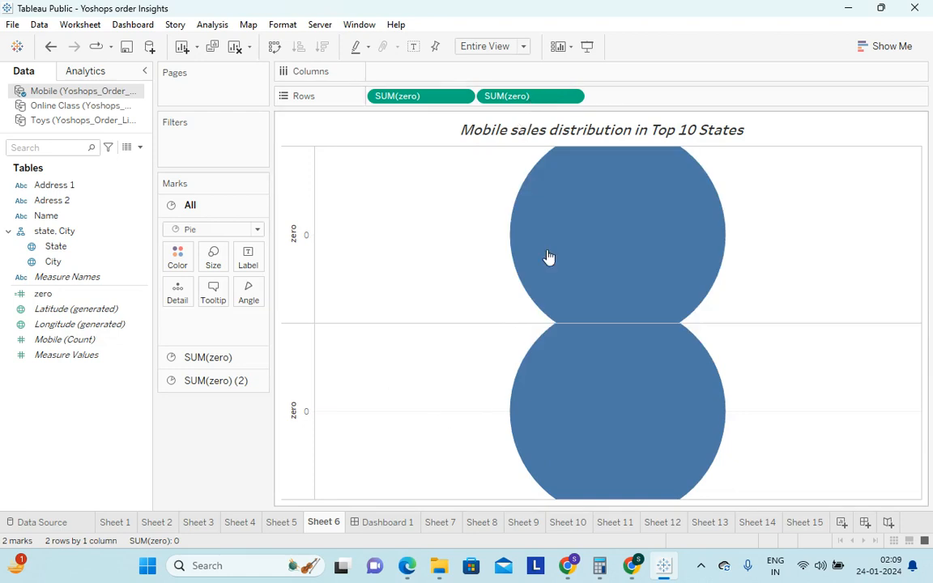
{"action": "left_click", "coordinate": [573, 96]}
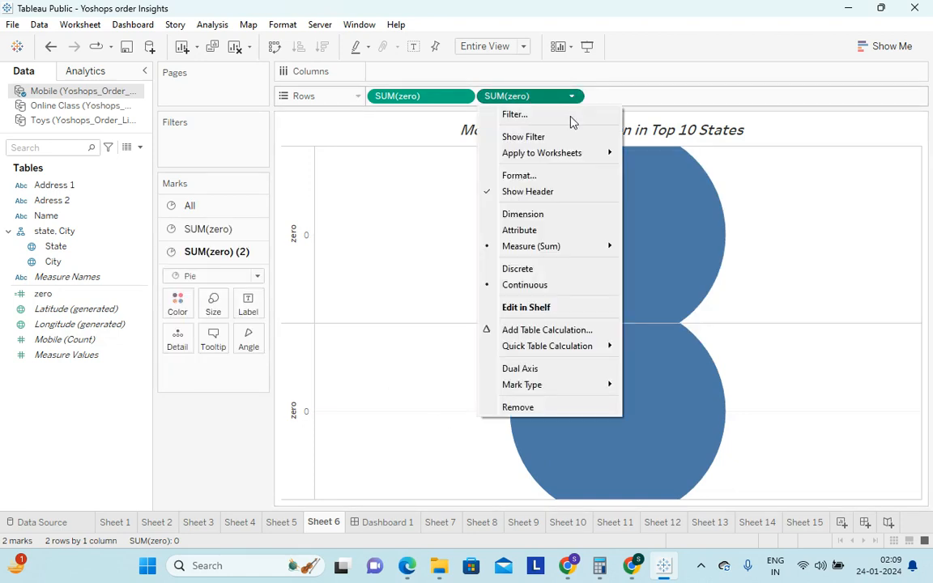
{"action": "left_click", "coordinate": [535, 368]}
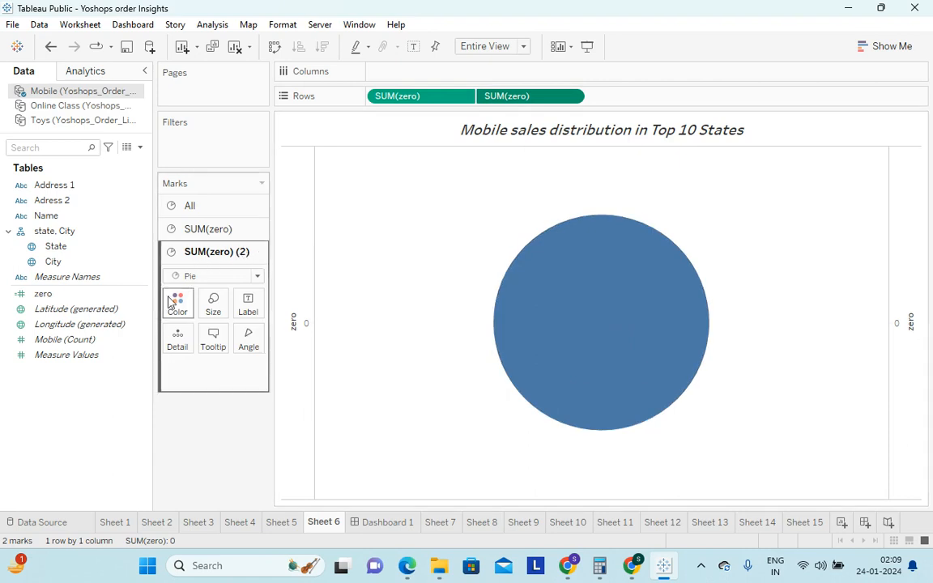
Make the SUM(zero) (2) pie slightly smaller than the first one and color it white to form the donut hole
{"action": "left_click", "coordinate": [216, 312]}
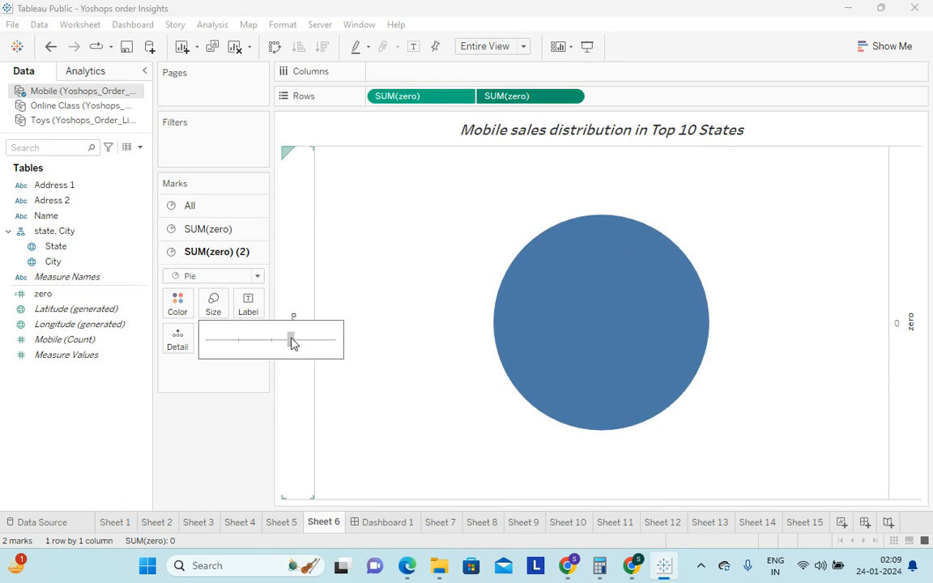
{"action": "left_click", "coordinate": [225, 414]}
{"action": "left_click", "coordinate": [183, 312]}
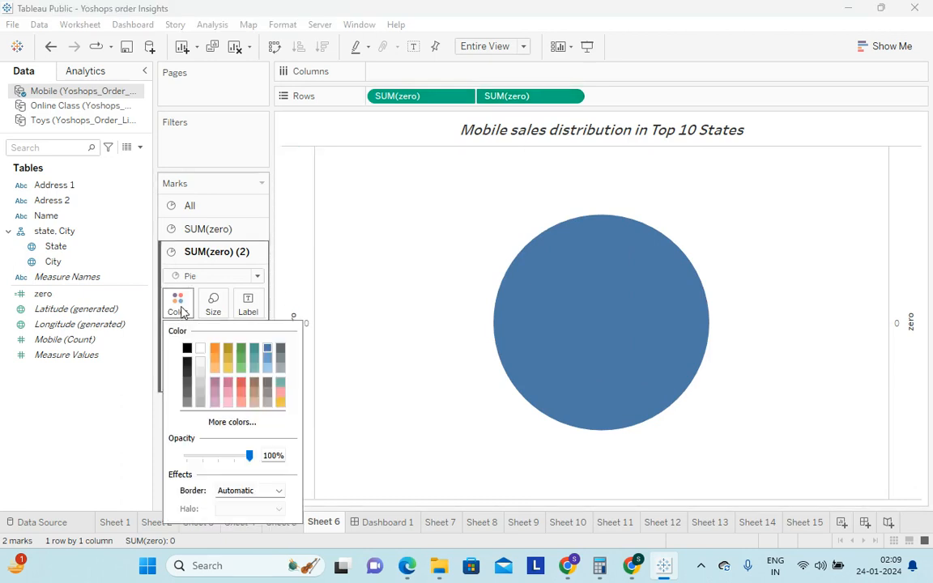
{"action": "left_click", "coordinate": [200, 348]}
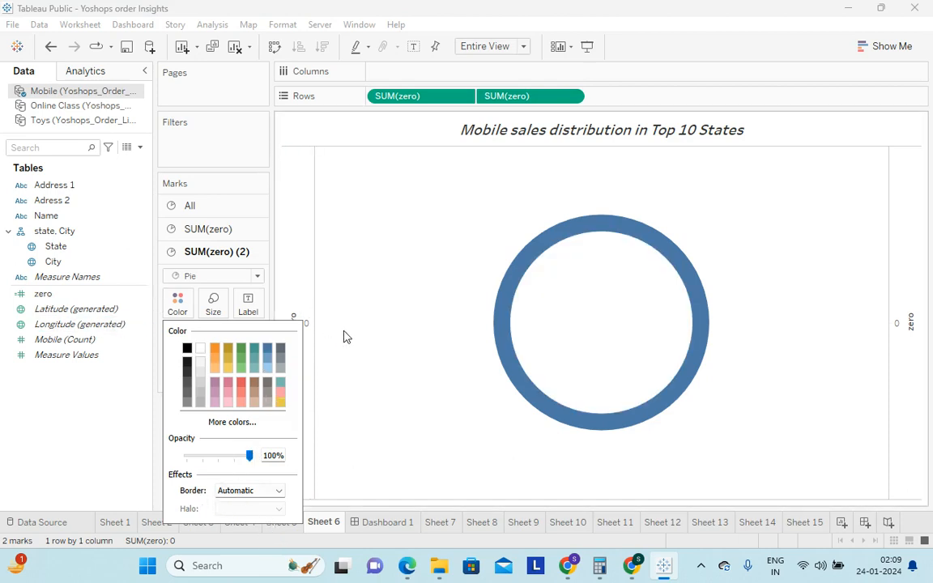
{"action": "left_click", "coordinate": [359, 354]}
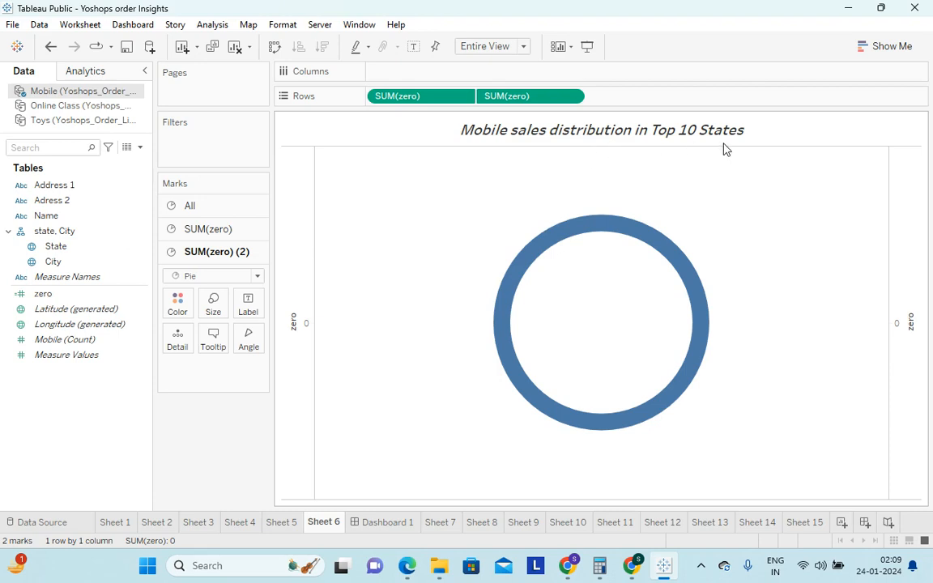
Color the outer SUM(zero) pie by State and label its slices with State and Mobile (Count)
{"action": "left_click", "coordinate": [227, 232]}
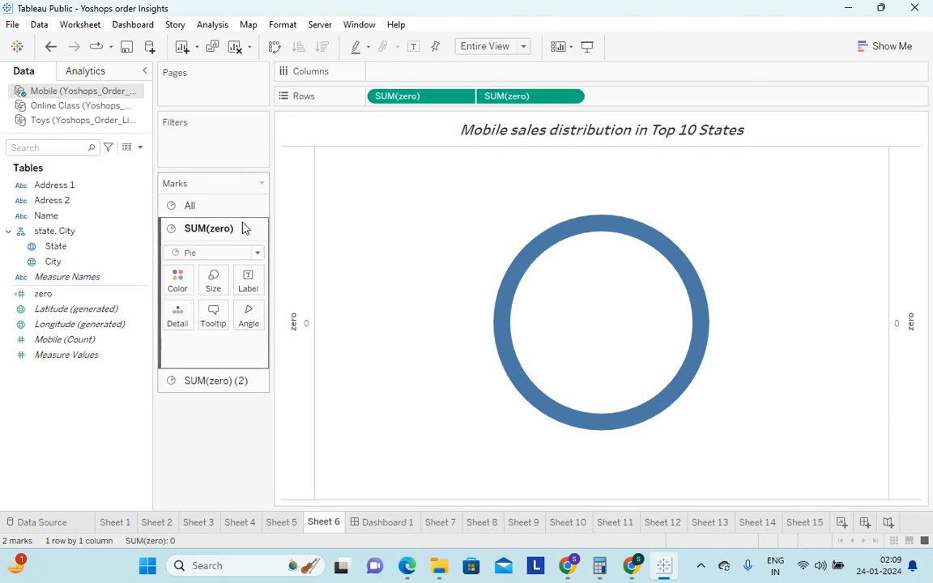
{"action": "left_click", "coordinate": [66, 249]}
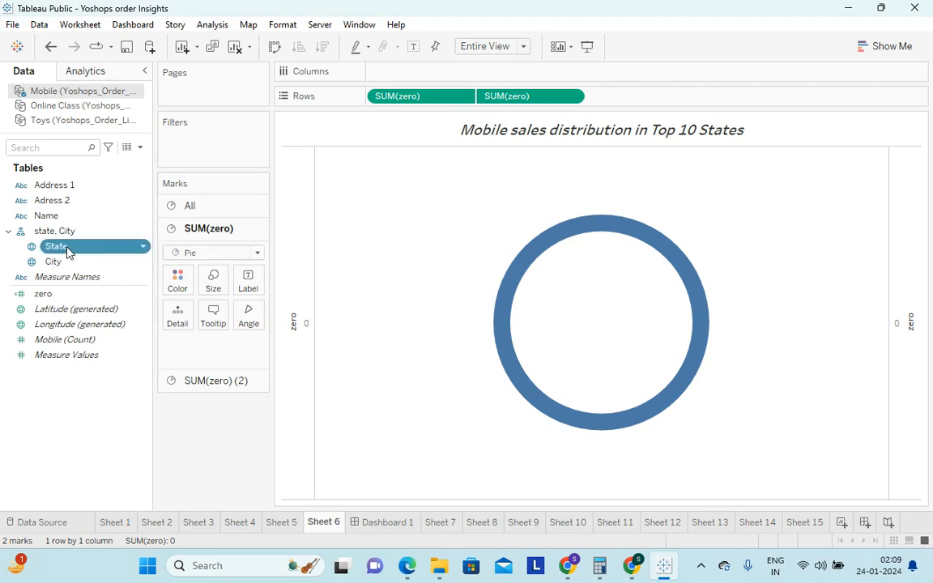
{"action": "left_click_drag", "start_coordinate": [68, 252], "coordinate": [178, 283]}
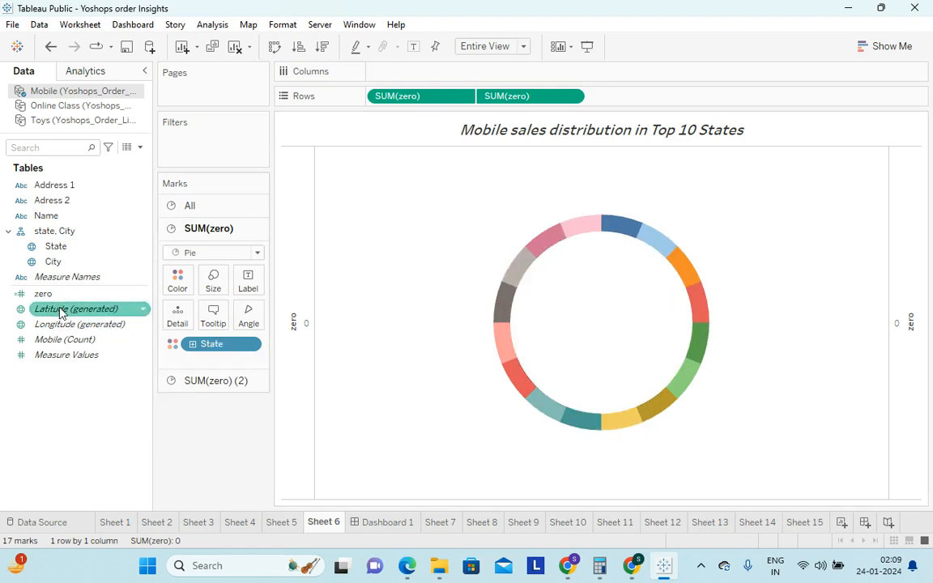
{"action": "left_click_drag", "start_coordinate": [63, 247], "coordinate": [247, 282]}
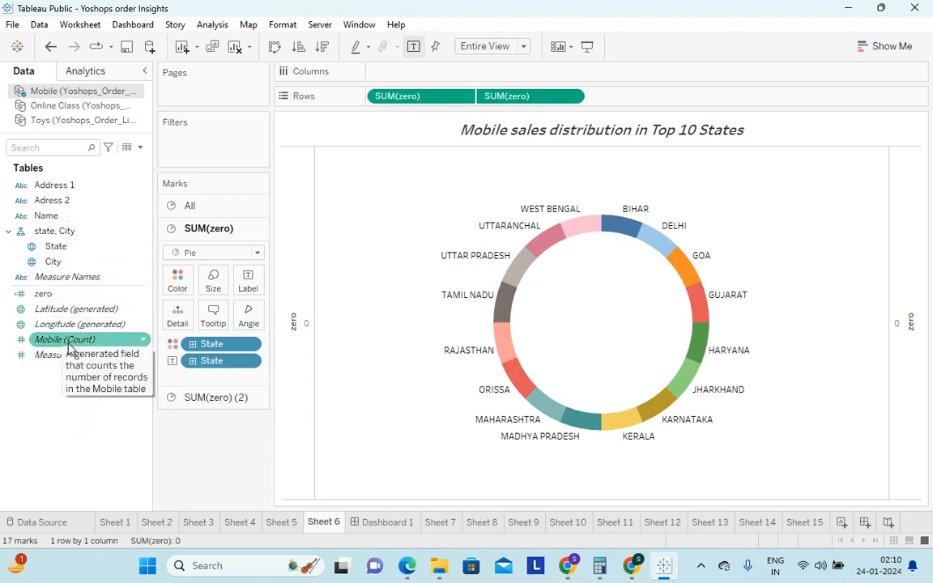
{"action": "left_click_drag", "start_coordinate": [69, 349], "coordinate": [248, 277]}
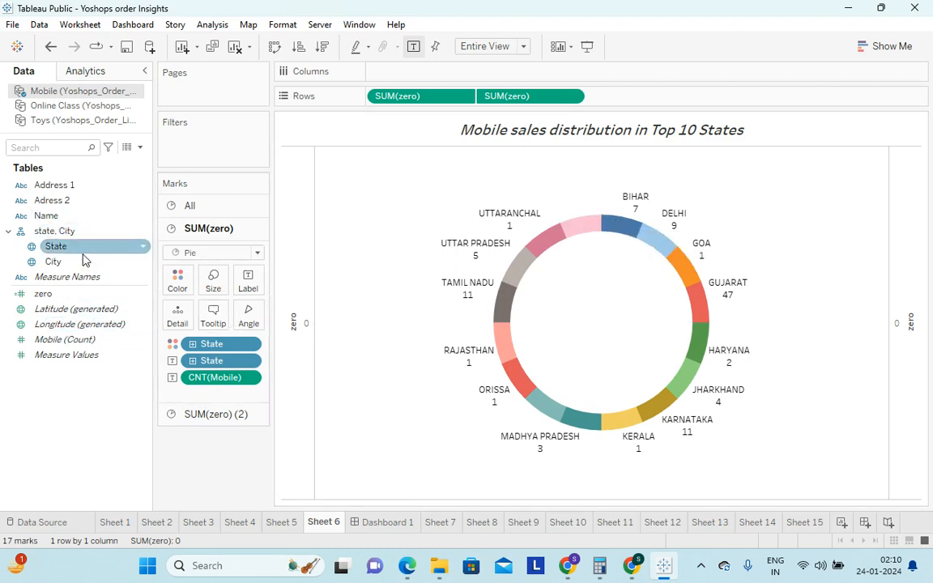
Filter State to the top 10 by the count of Mobile
{"action": "left_click_drag", "start_coordinate": [73, 254], "coordinate": [194, 142]}
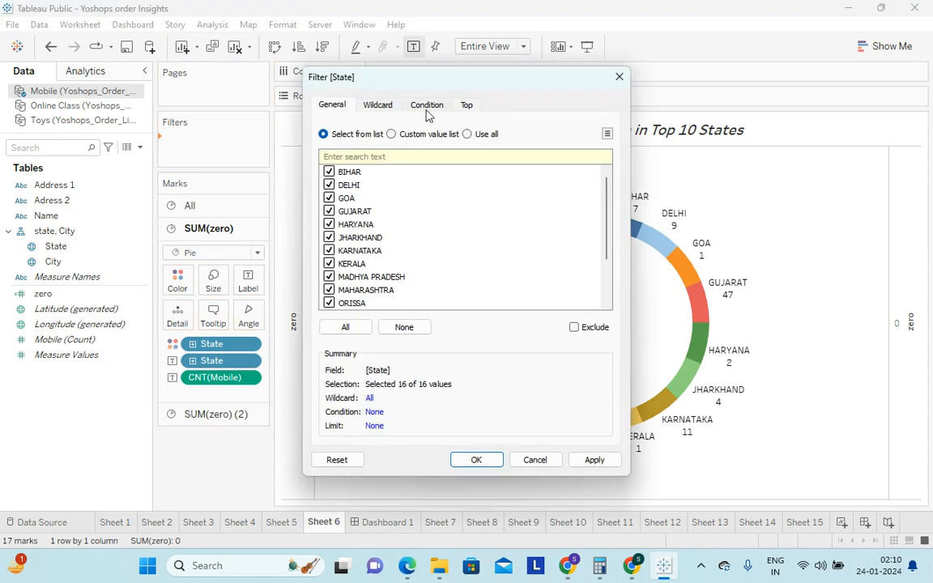
{"action": "left_click", "coordinate": [468, 106]}
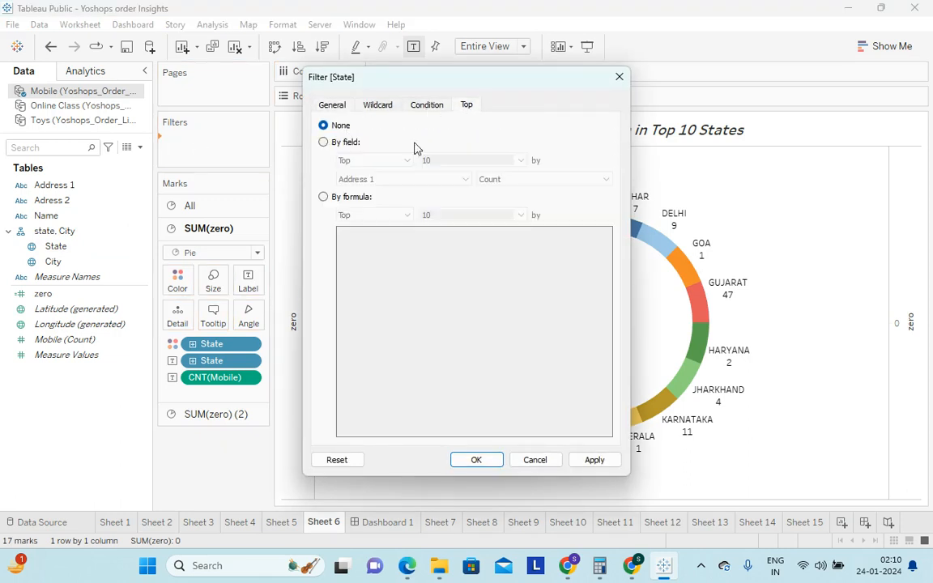
{"action": "left_click", "coordinate": [324, 143]}
{"action": "left_click", "coordinate": [398, 181]}
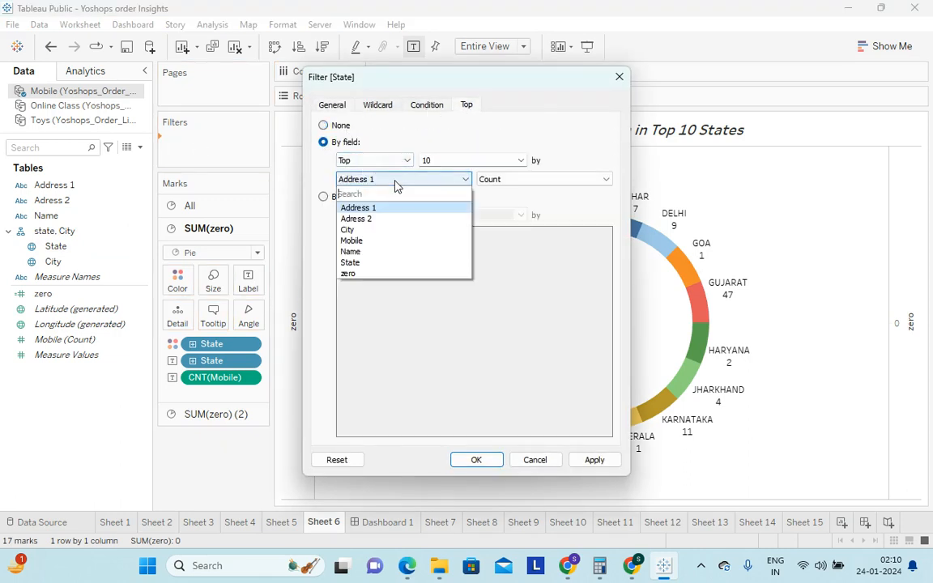
{"action": "left_click", "coordinate": [364, 242]}
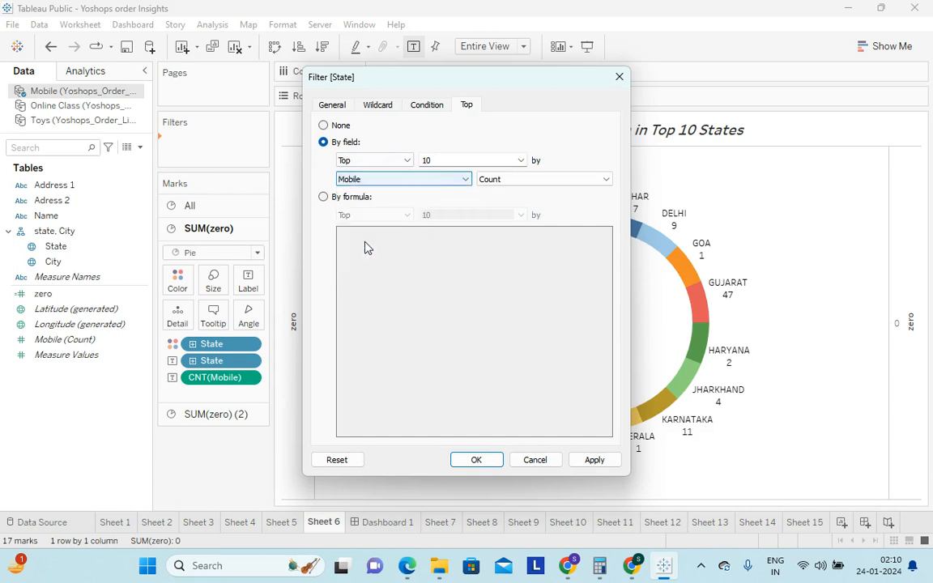
{"action": "left_click", "coordinate": [477, 460]}
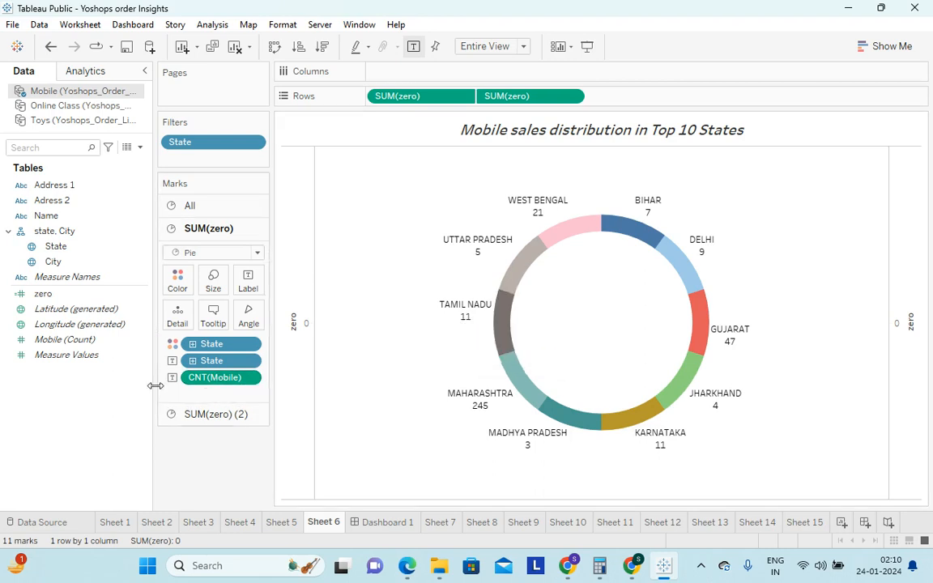
Apply the Percent of Total quick table calculation to the CNT(Mobile) label of the outer pie
{"action": "left_click", "coordinate": [250, 380]}
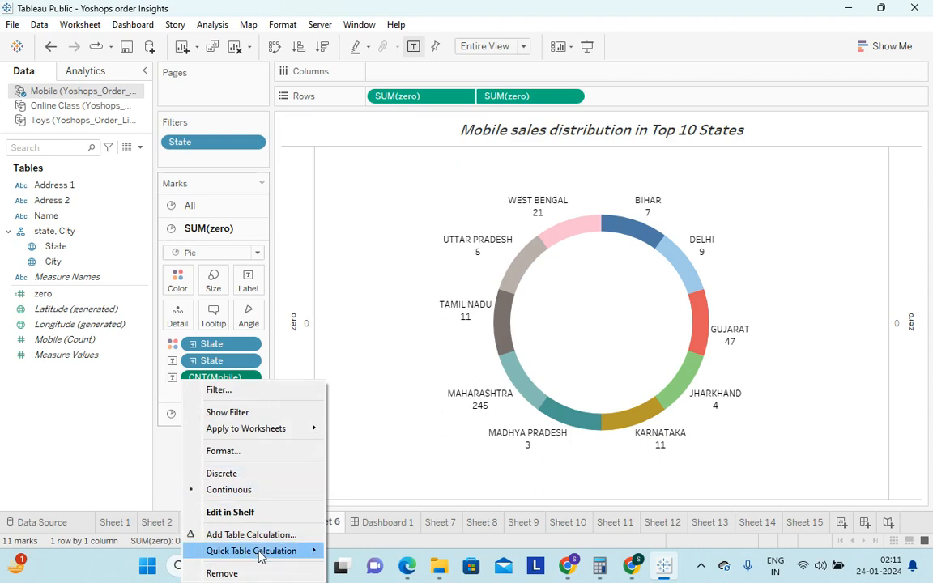
{"action": "mouse_move", "coordinate": [310, 550]}
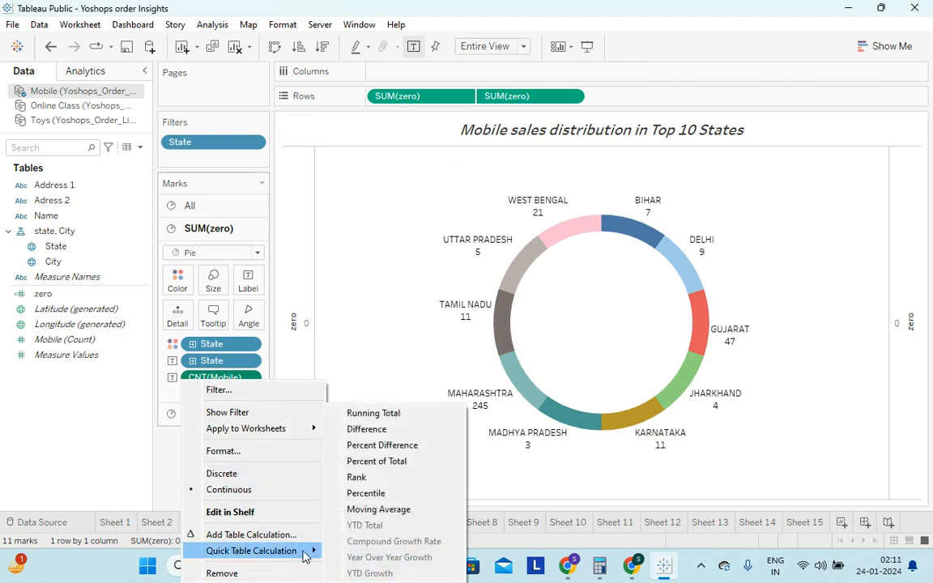
{"action": "left_click", "coordinate": [394, 463]}
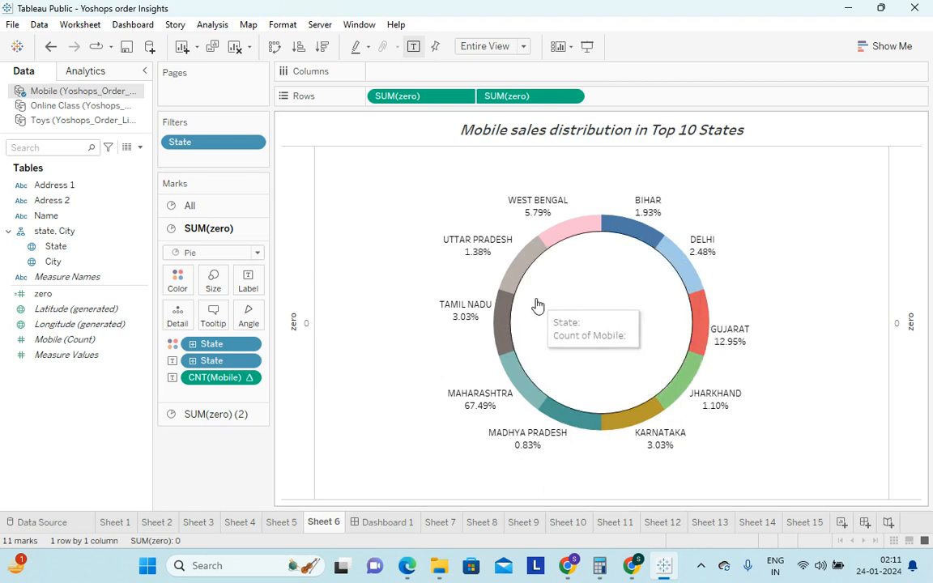
Switch to the Yoshops_Order_List_prepared workbook in Excel, check the entry count of the Mobile sheet's state column, and return to Tableau Public
{"action": "left_click", "coordinate": [632, 566]}
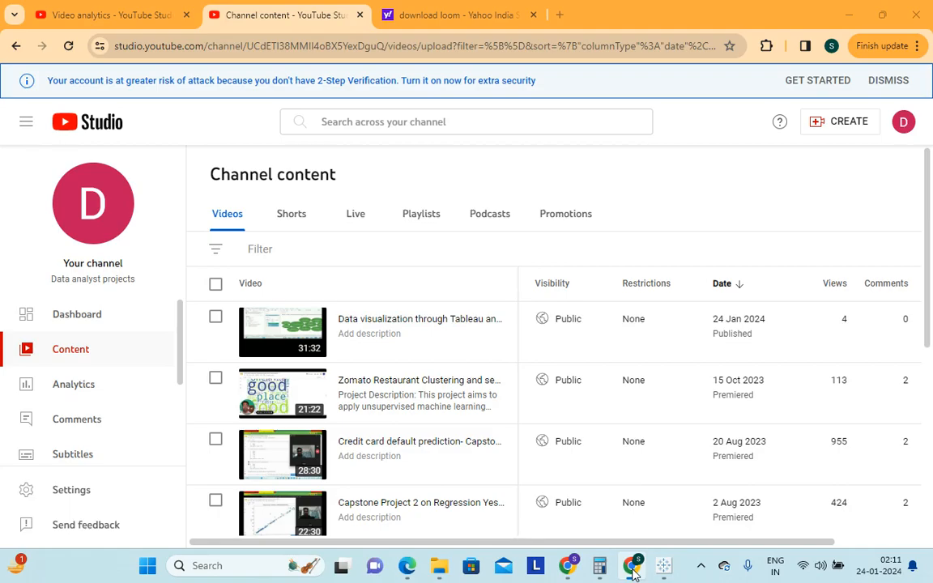
{"action": "left_click", "coordinate": [632, 569]}
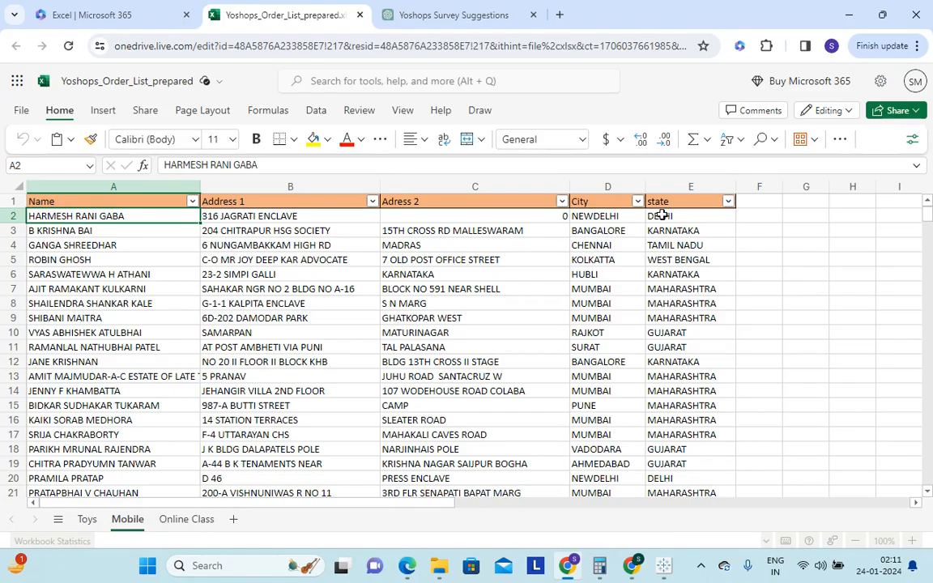
{"action": "left_click", "coordinate": [677, 215]}
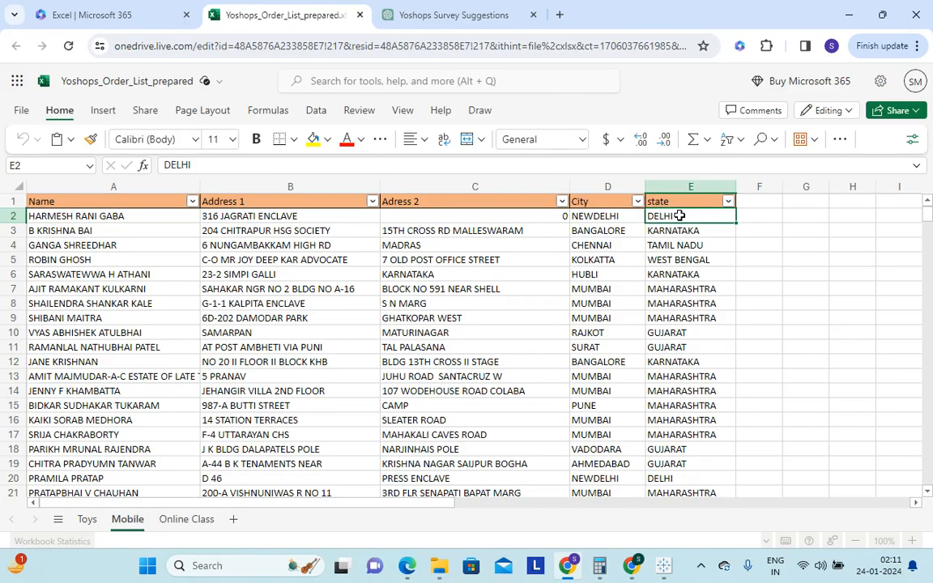
{"action": "key", "text": "ctrl+shift+Down"}
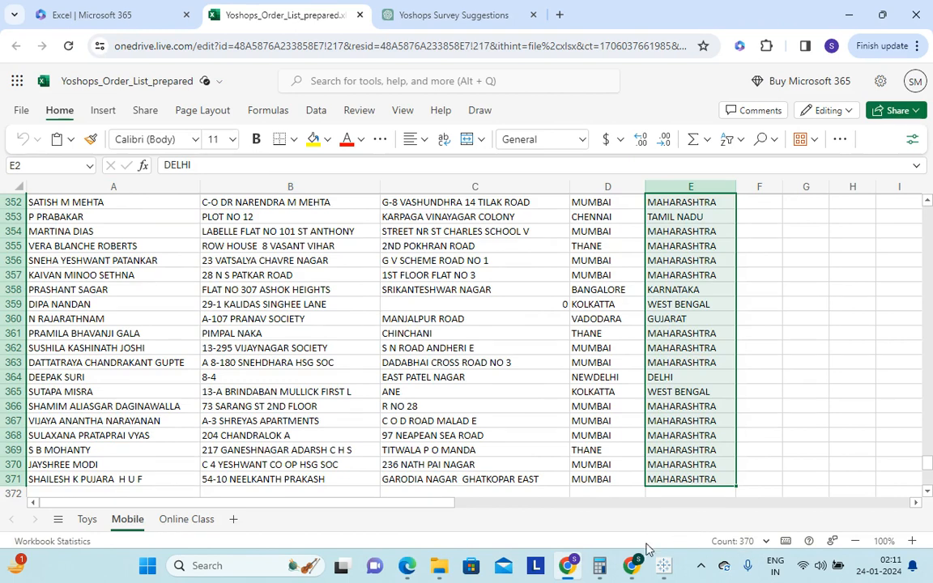
{"action": "mouse_move", "coordinate": [636, 573]}
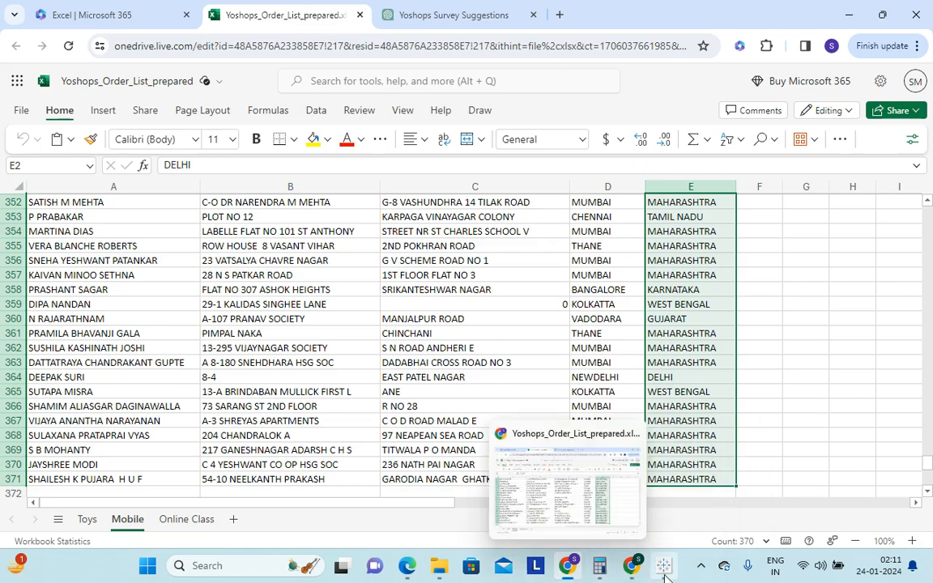
{"action": "left_click", "coordinate": [664, 575]}
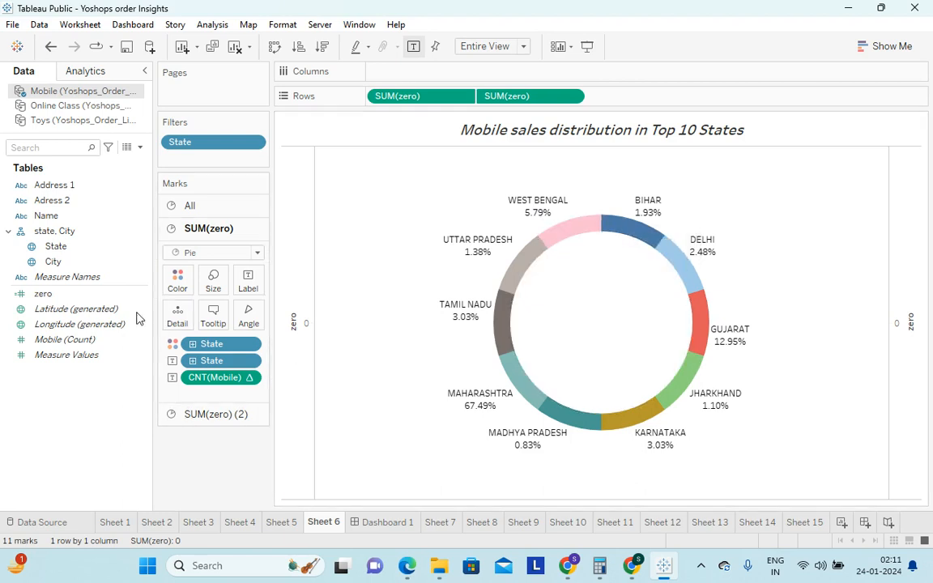
Label the inner SUM(zero) (2) pie with Mobile (Count) and add the line "Total number of mobile sales in top 10 states" above the count
{"action": "left_click", "coordinate": [209, 414]}
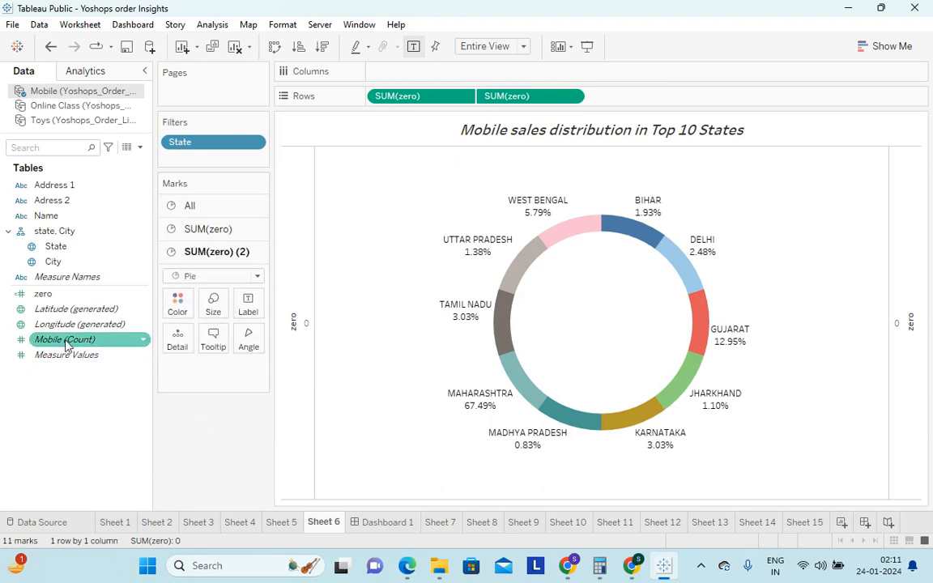
{"action": "left_click_drag", "start_coordinate": [81, 340], "coordinate": [248, 299]}
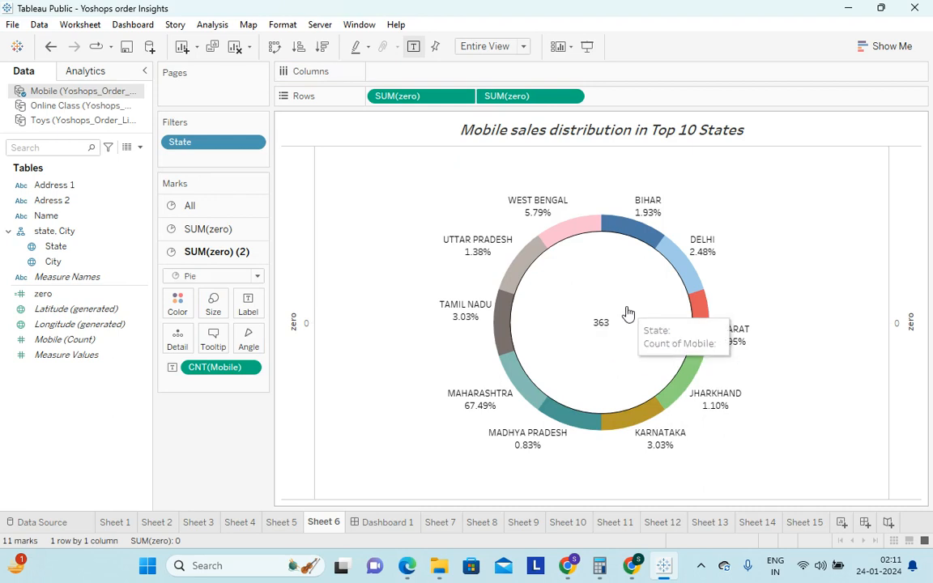
{"action": "left_click", "coordinate": [248, 306]}
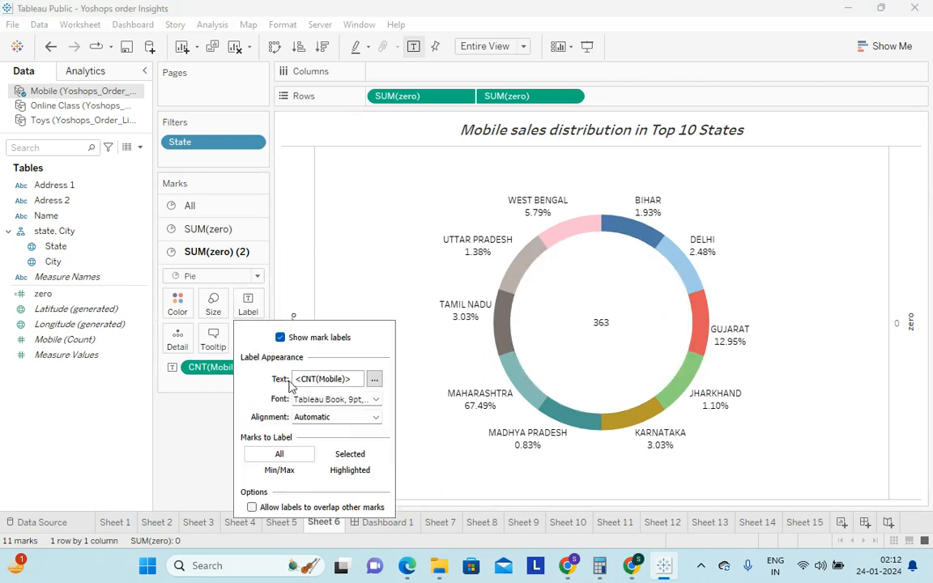
{"action": "left_click", "coordinate": [374, 380]}
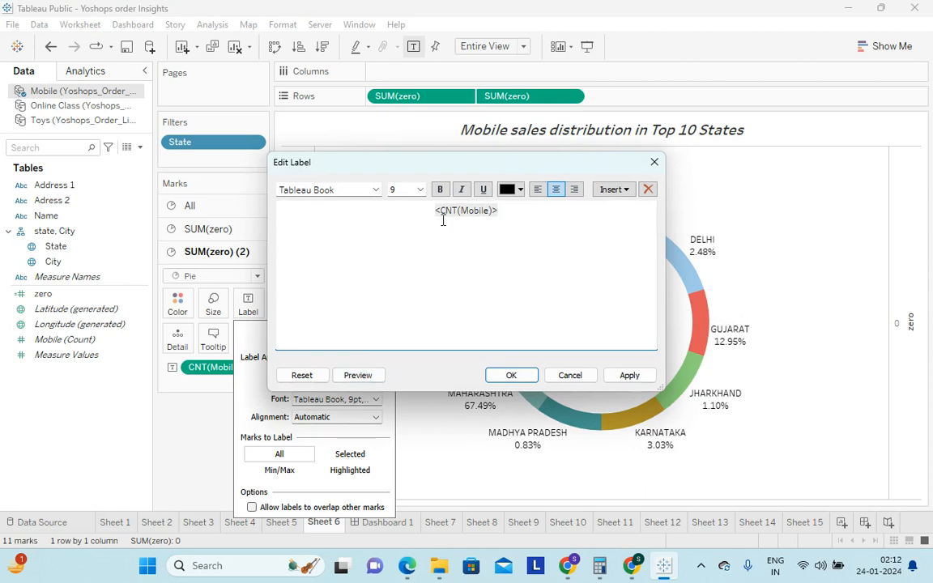
{"action": "key", "text": "Return"}
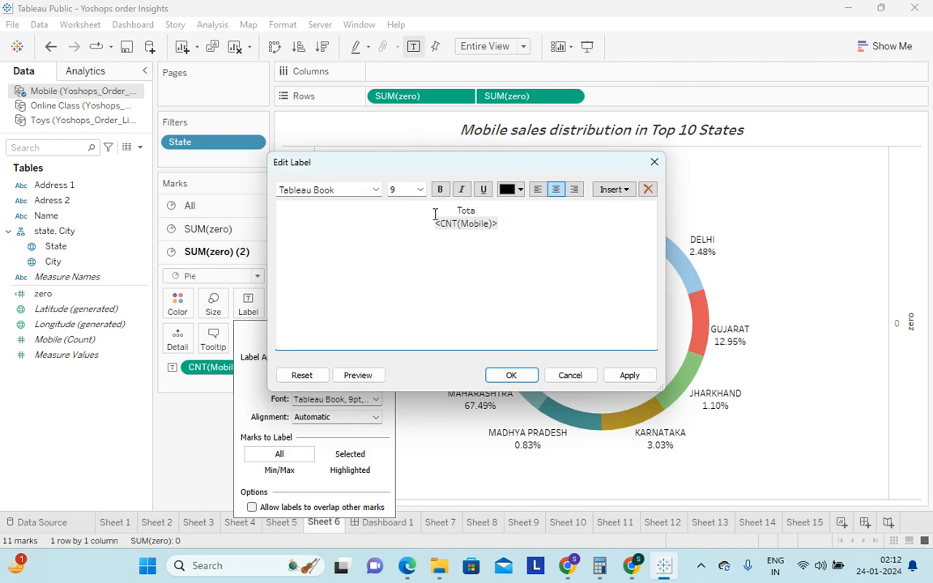
{"action": "type", "text": "Total number of mobile"}
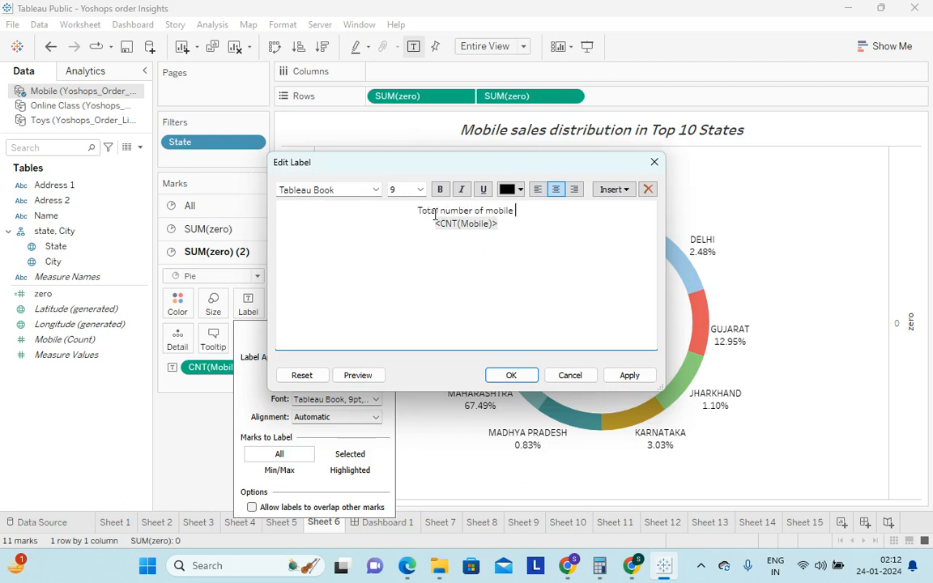
{"action": "type", "text": " sales in"}
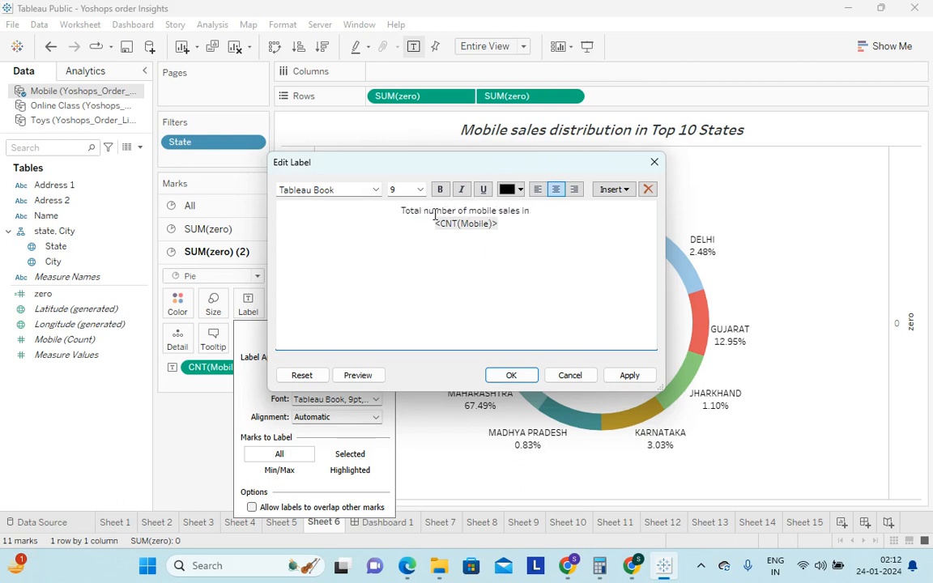
{"action": "type", "text": " top 10 sdytates"}
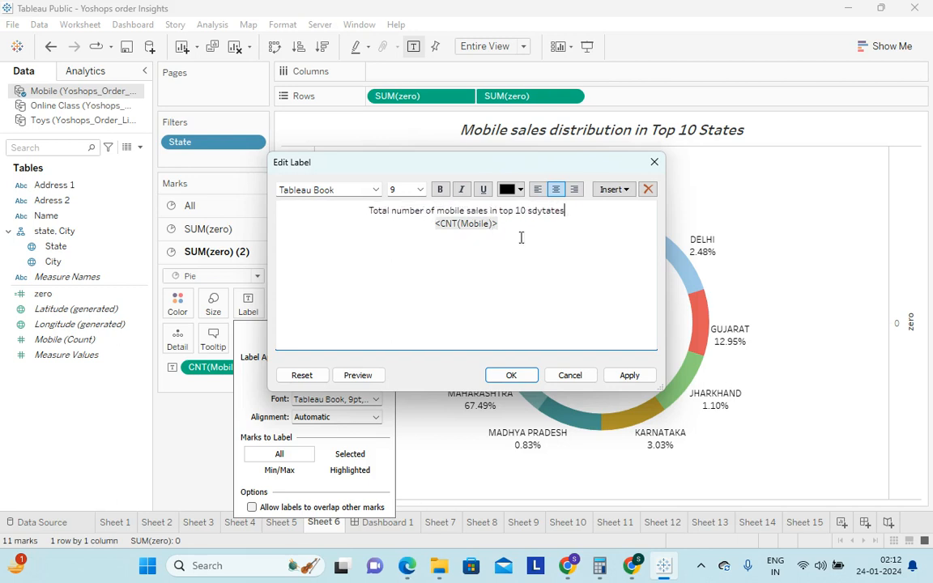
{"action": "key", "text": "BackSpace"}
{"action": "key", "text": "BackSpace"}
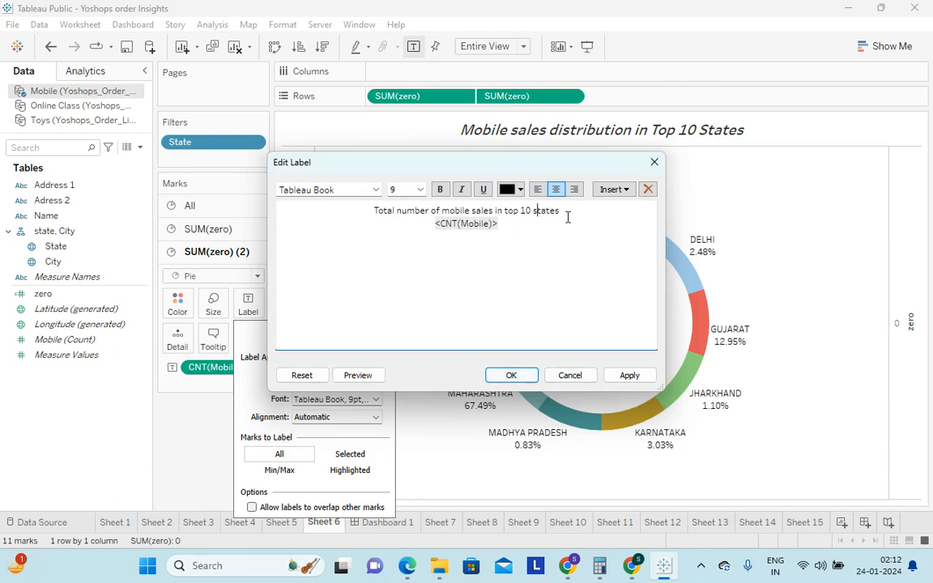
Format the "Total number of mobile sales in top 10 states" label line as bold, italic and size 10, and apply it
{"action": "left_click_drag", "start_coordinate": [565, 213], "coordinate": [304, 197]}
{"action": "left_click", "coordinate": [440, 189]}
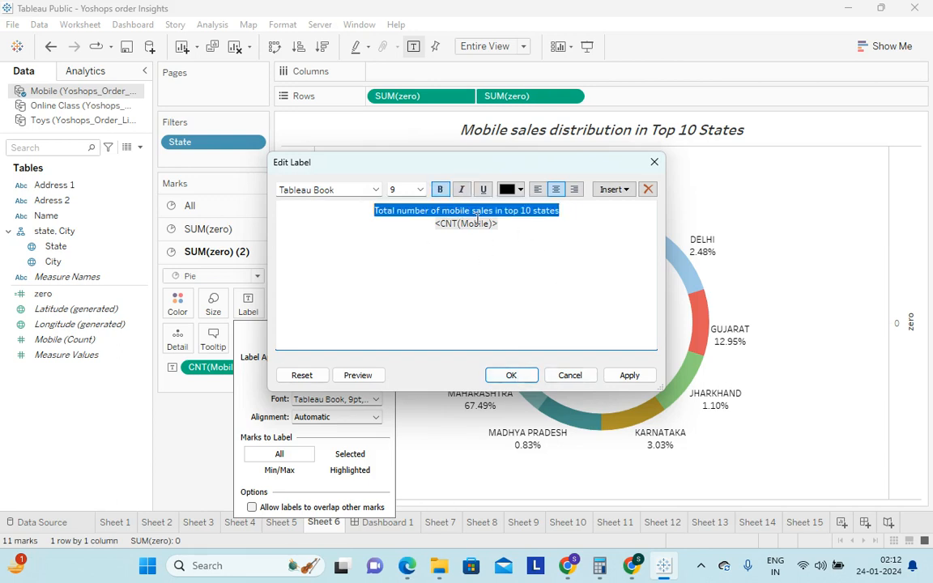
{"action": "left_click", "coordinate": [460, 188]}
{"action": "left_click", "coordinate": [418, 188]}
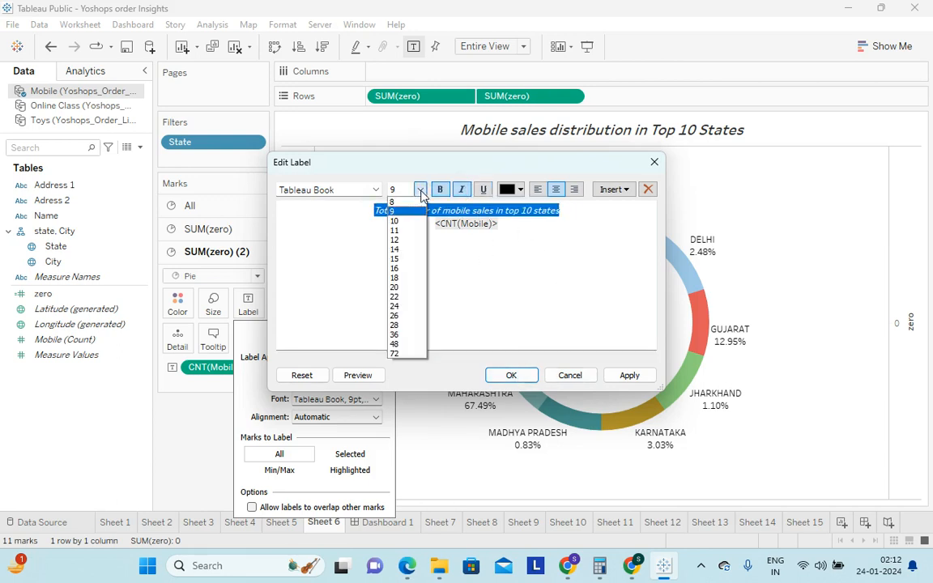
{"action": "left_click", "coordinate": [397, 218]}
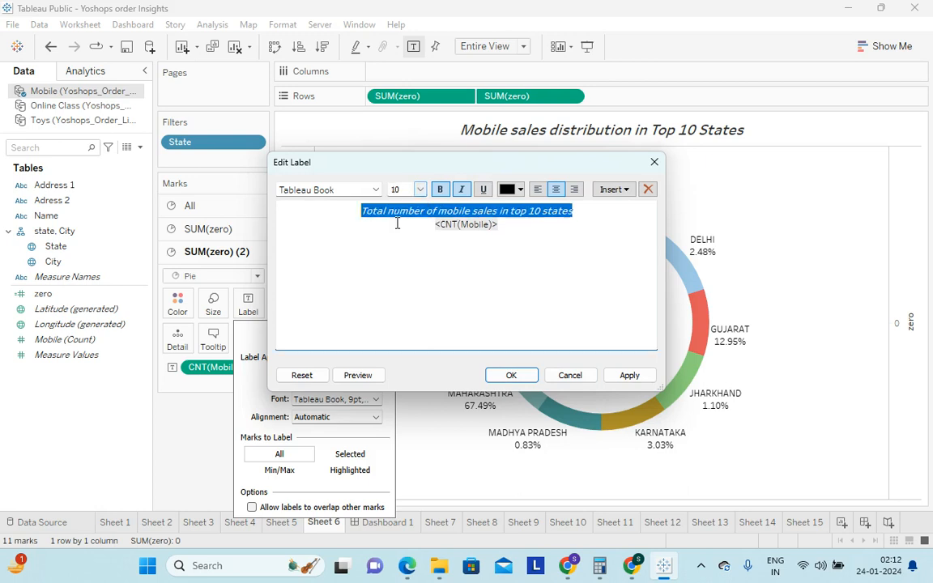
{"action": "left_click", "coordinate": [630, 376]}
{"action": "left_click", "coordinate": [511, 375]}
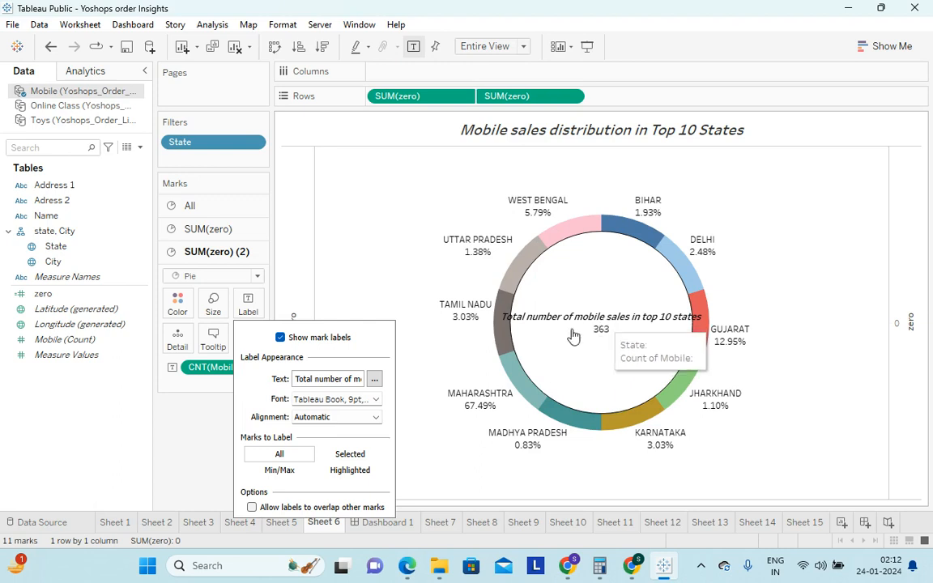
Try to reduce the donut's center label to font size 9
{"action": "left_click", "coordinate": [374, 379]}
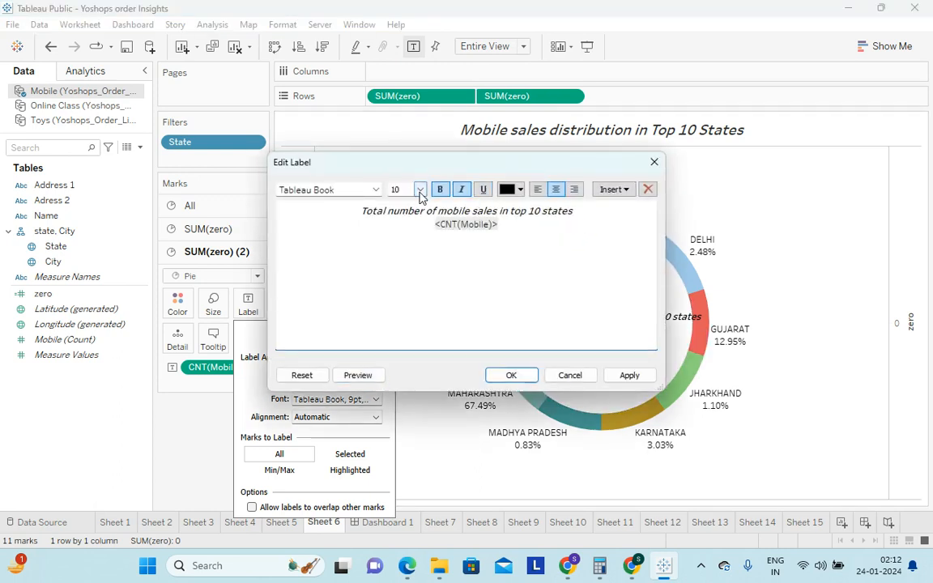
{"action": "left_click", "coordinate": [420, 189]}
{"action": "left_click", "coordinate": [397, 212]}
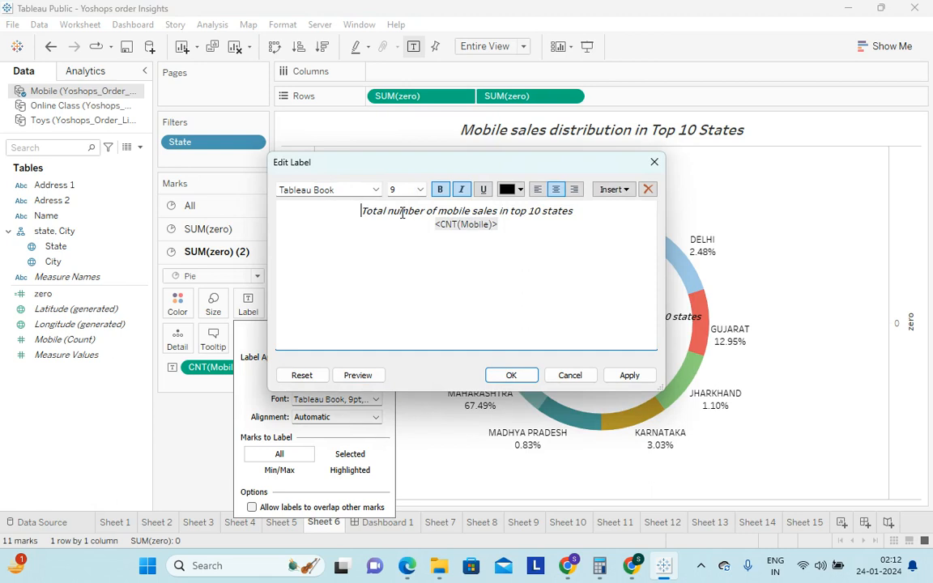
{"action": "left_click", "coordinate": [511, 377]}
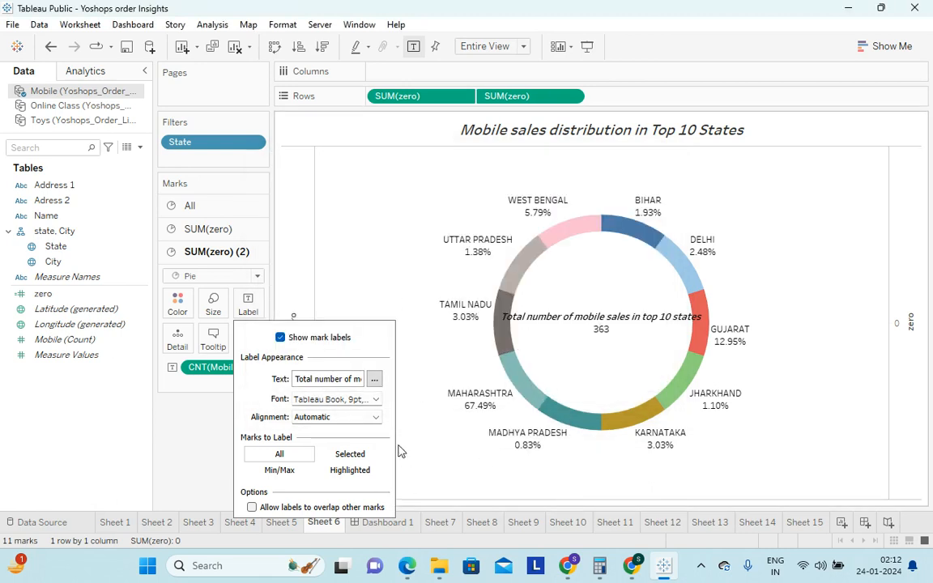
Break the center label's text so that "in top 10 states" sits on its own line
{"action": "left_click", "coordinate": [374, 381]}
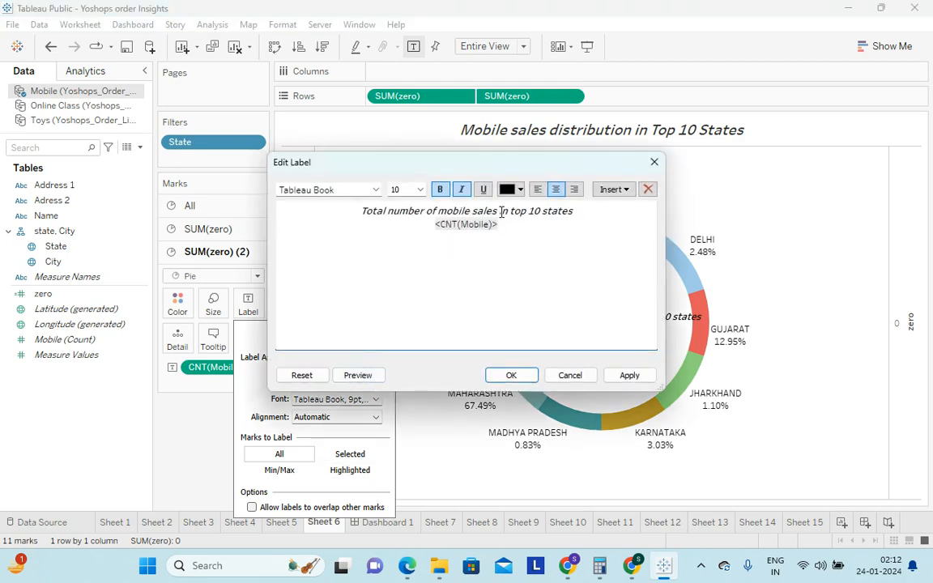
{"action": "key", "text": "Return"}
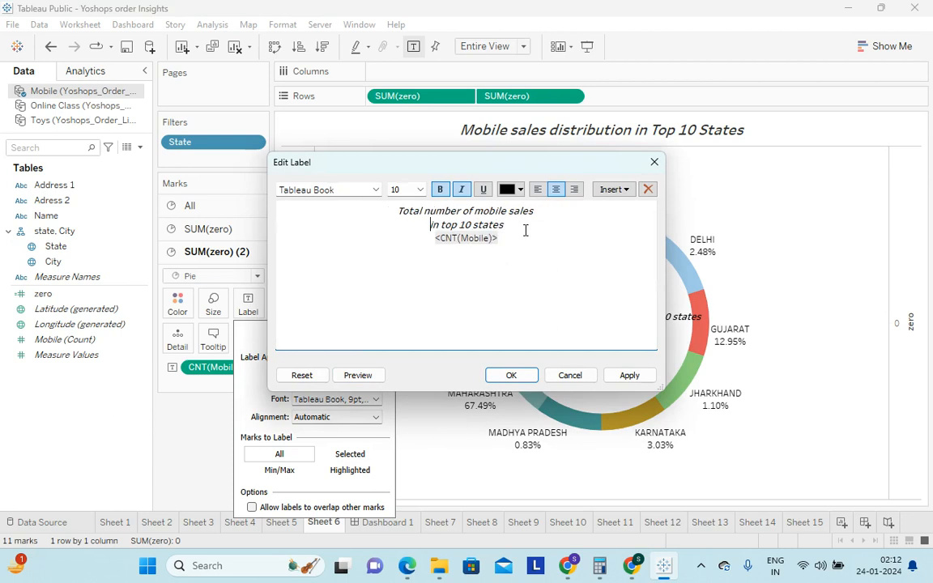
{"action": "left_click", "coordinate": [511, 376]}
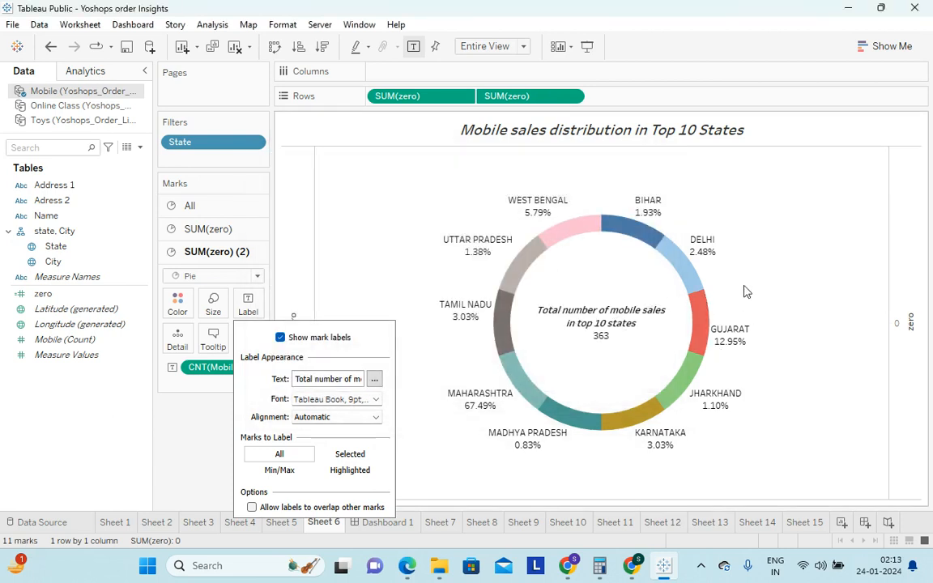
{"action": "left_click", "coordinate": [419, 234]}
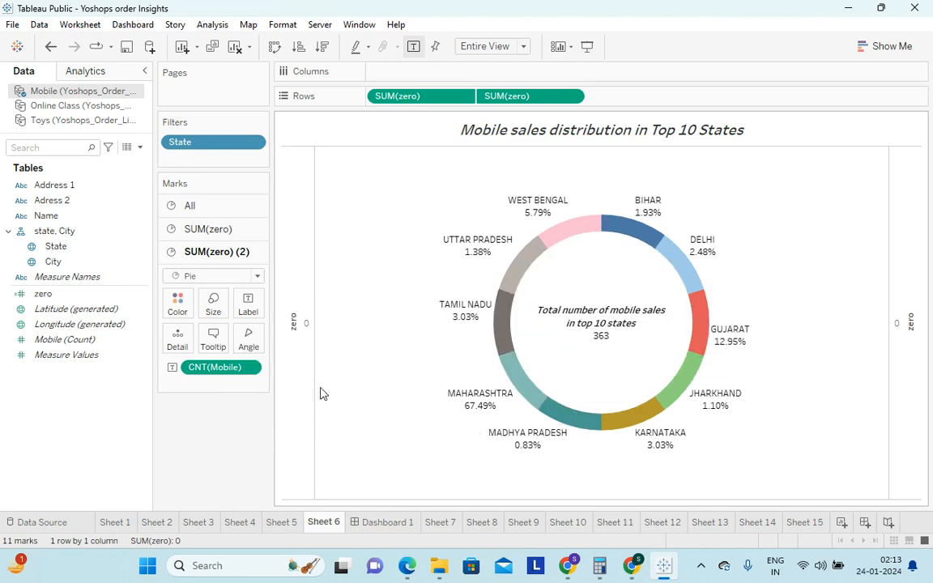
Hide the zero axis header of the donut chart
{"action": "right_click", "coordinate": [299, 289]}
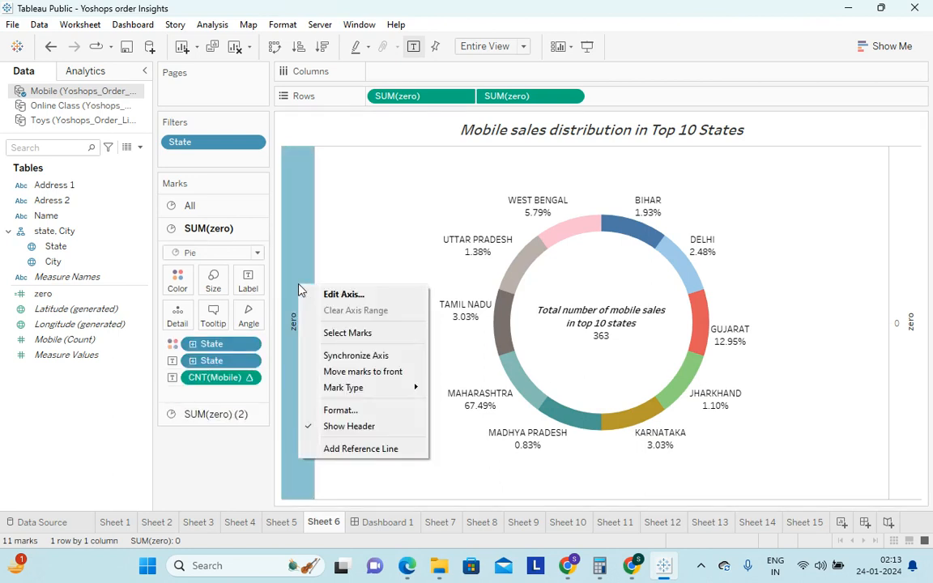
{"action": "left_click", "coordinate": [365, 426]}
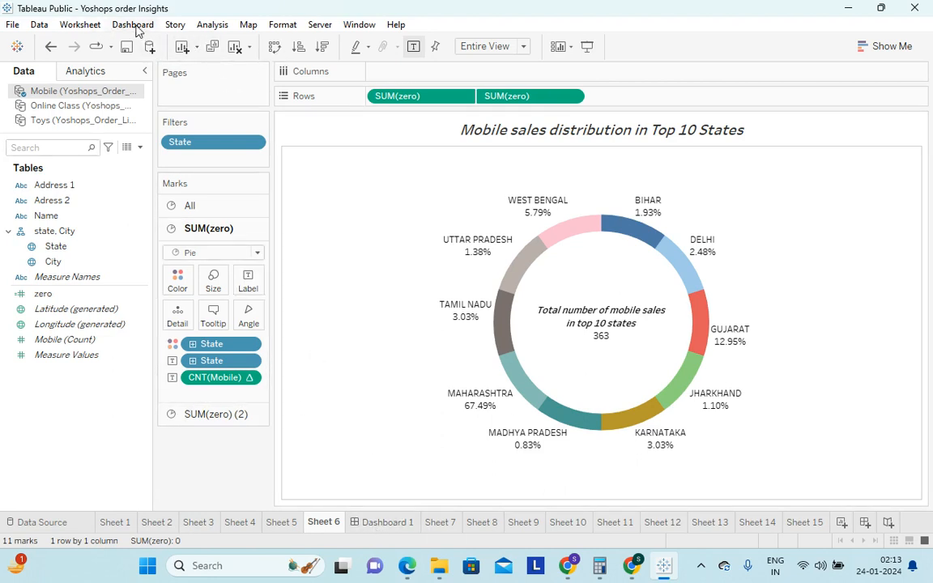
Open Dashboard 1 and look through the sheets available for placing on it
{"action": "left_click", "coordinate": [384, 524]}
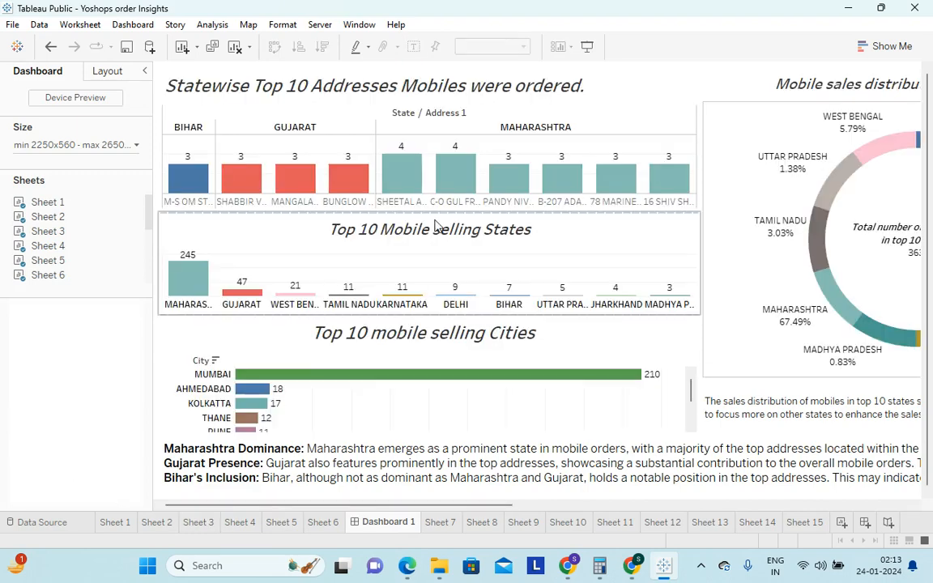
{"action": "mouse_move", "coordinate": [79, 209]}
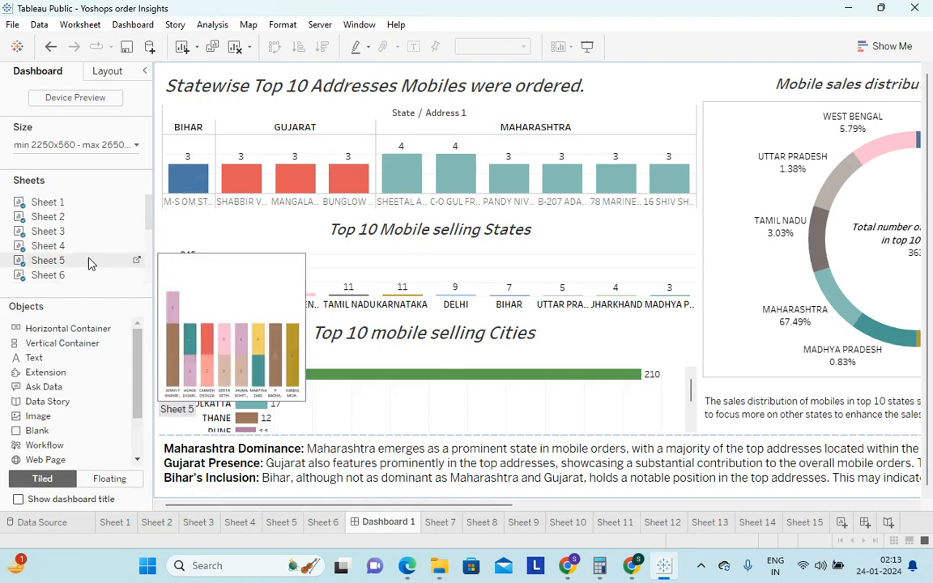
{"action": "mouse_move", "coordinate": [32, 276]}
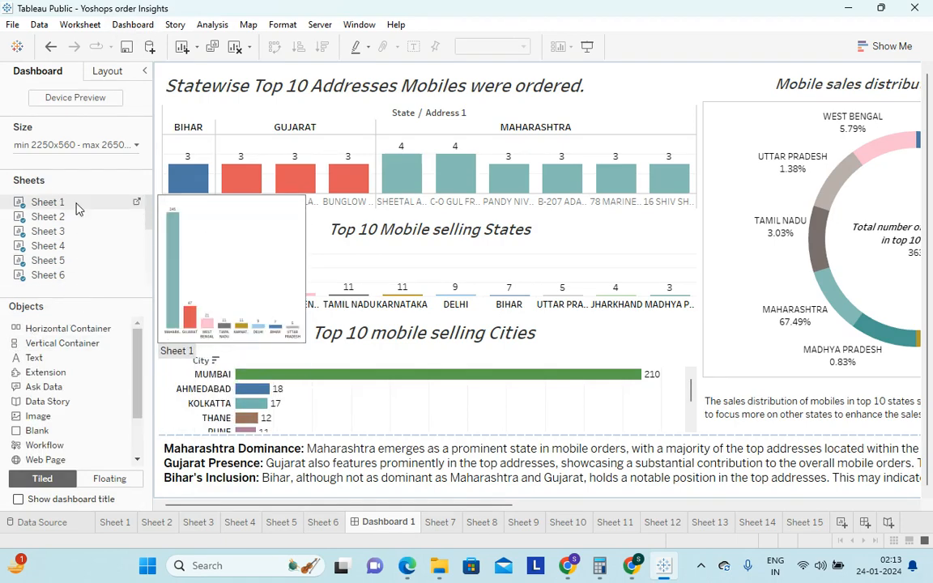
{"action": "scroll", "coordinate": [77, 204], "scroll_direction": "down", "scroll_amount": 1}
{"action": "mouse_move", "coordinate": [37, 217]}
{"action": "scroll", "coordinate": [48, 242], "scroll_direction": "down", "scroll_amount": 2}
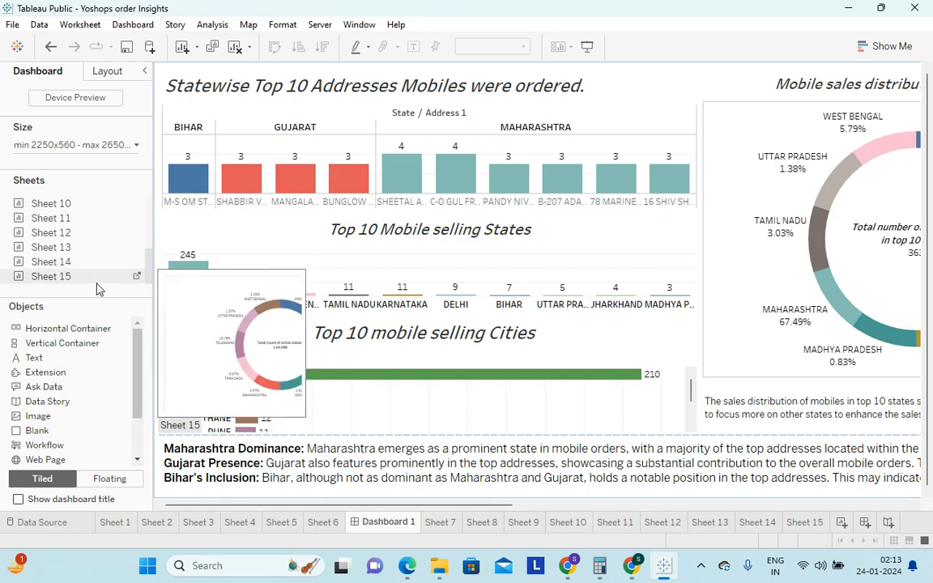
{"action": "scroll", "coordinate": [93, 259], "scroll_direction": "up", "scroll_amount": 3}
{"action": "mouse_move", "coordinate": [92, 242]}
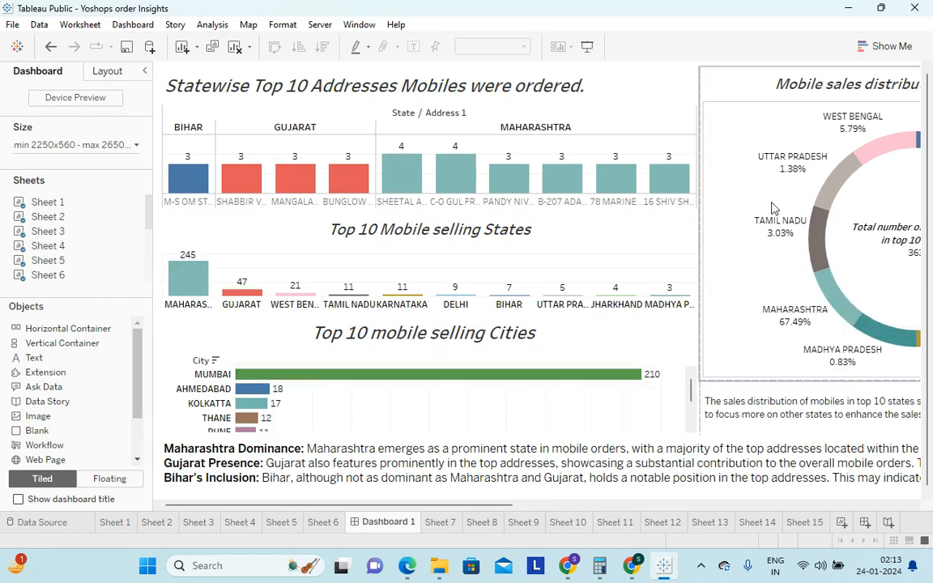
Remove the Mobile sales distribution in Top 10 States chart from the dashboard and place Sheet 6 back above its commentary text
{"action": "left_click_drag", "start_coordinate": [451, 508], "coordinate": [532, 510]}
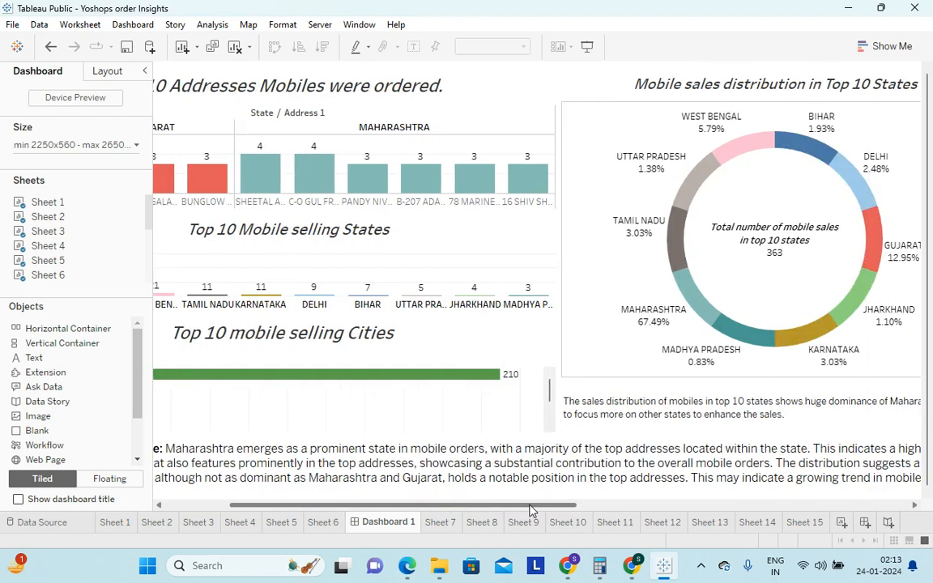
{"action": "left_click", "coordinate": [896, 136]}
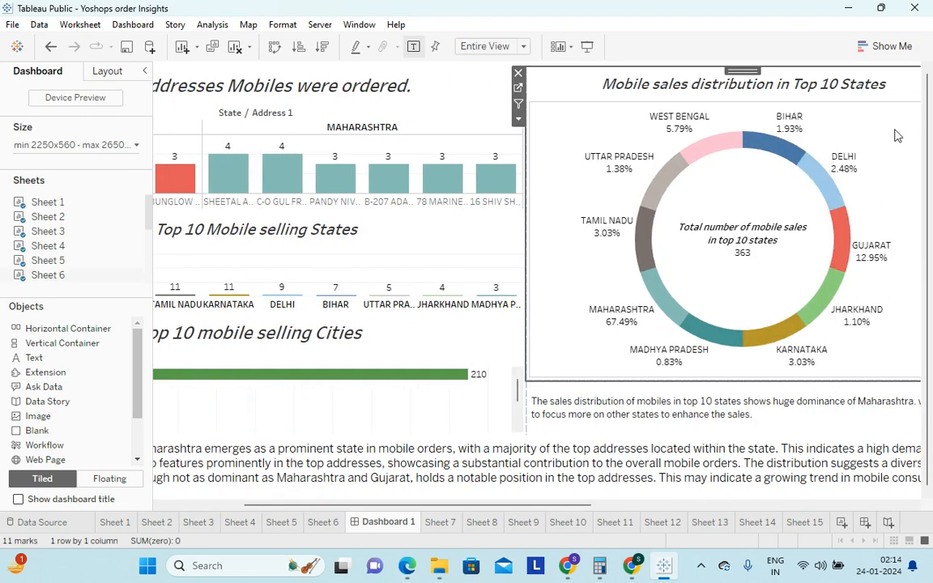
{"action": "left_click", "coordinate": [518, 75]}
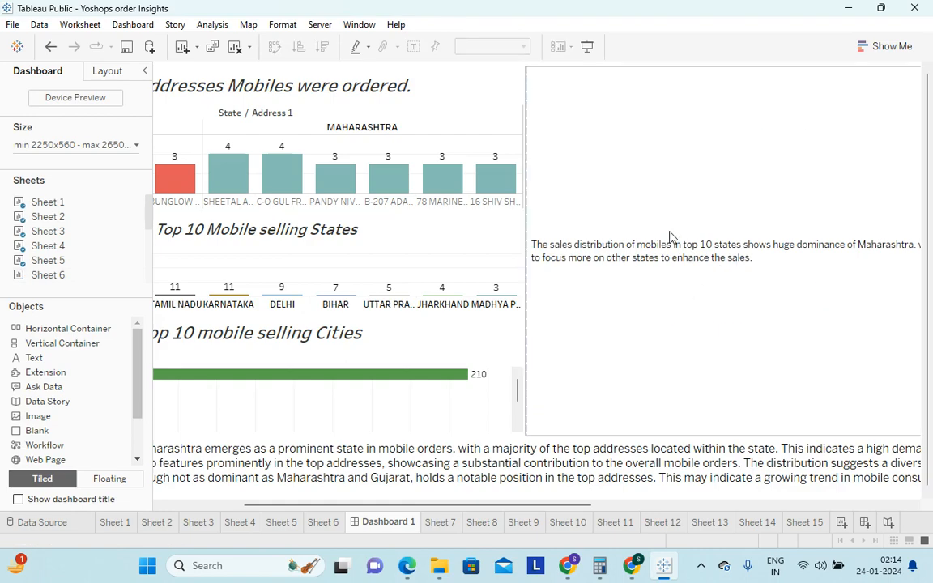
{"action": "left_click_drag", "start_coordinate": [437, 506], "coordinate": [404, 507]}
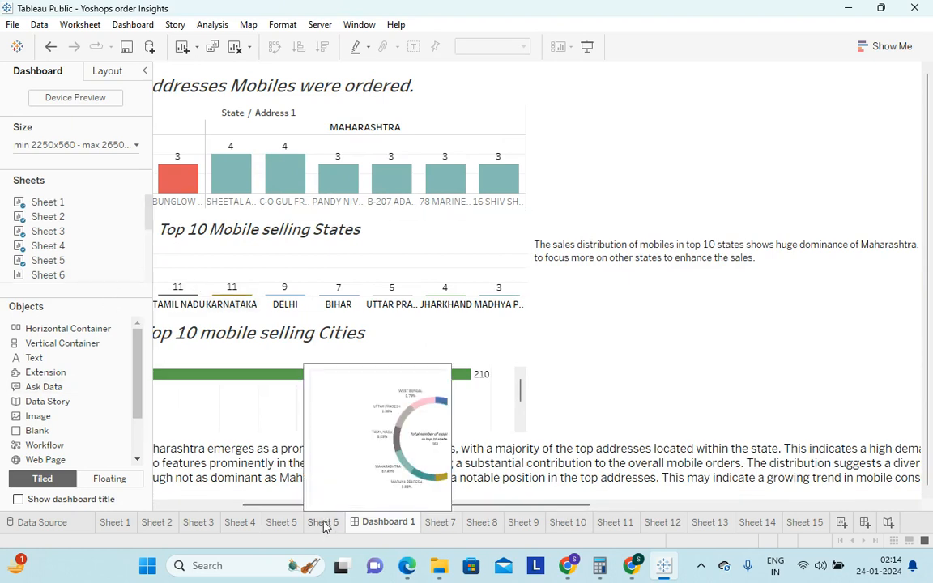
{"action": "left_click_drag", "start_coordinate": [36, 281], "coordinate": [657, 166]}
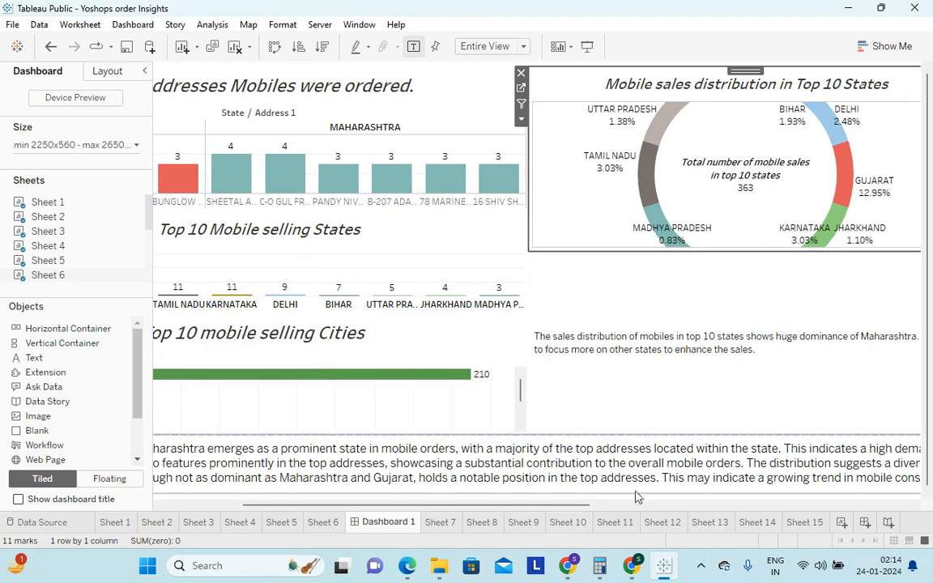
Extend the Mobile sales distribution chart's lower edge toward the commentary text so the whole donut fits
{"action": "left_click_drag", "start_coordinate": [574, 506], "coordinate": [652, 507]}
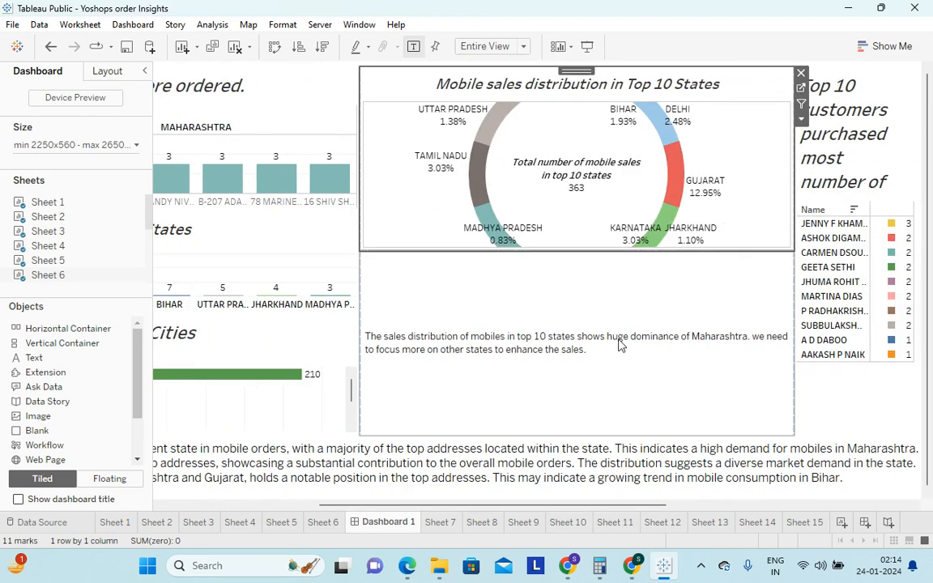
{"action": "left_click_drag", "start_coordinate": [695, 250], "coordinate": [698, 353]}
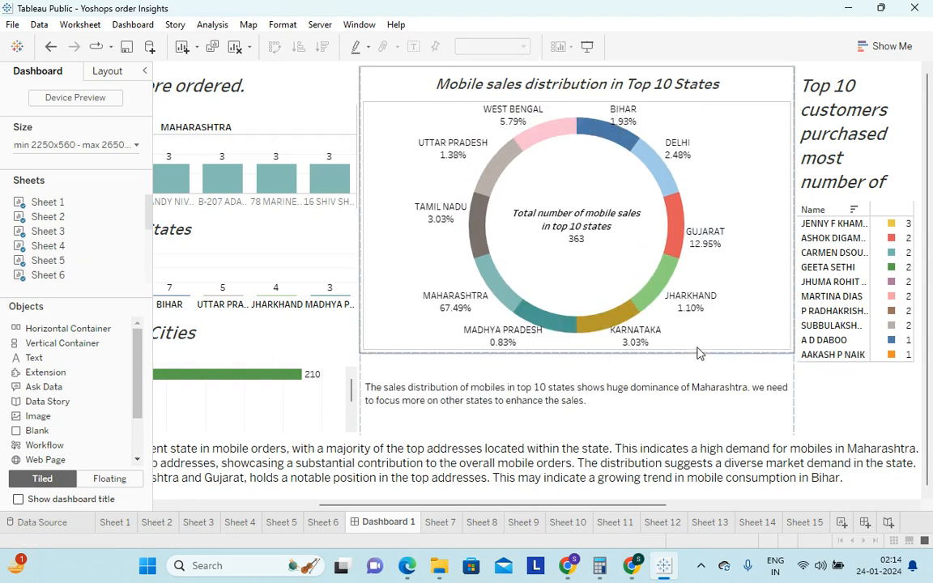
{"action": "left_click_drag", "start_coordinate": [614, 352], "coordinate": [616, 383]}
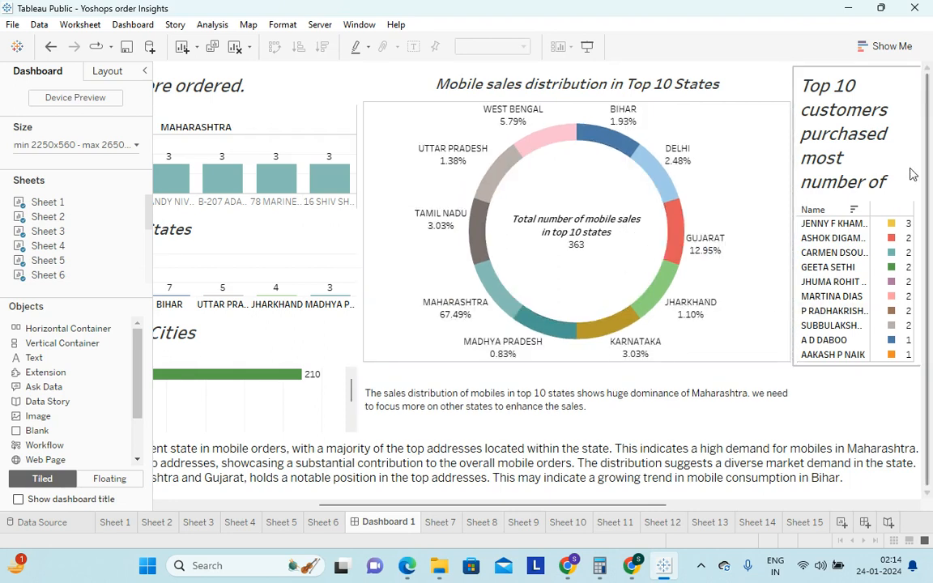
Look over Dashboard 1's charts and the layout objects available for arranging them
{"action": "left_click_drag", "start_coordinate": [627, 505], "coordinate": [458, 495]}
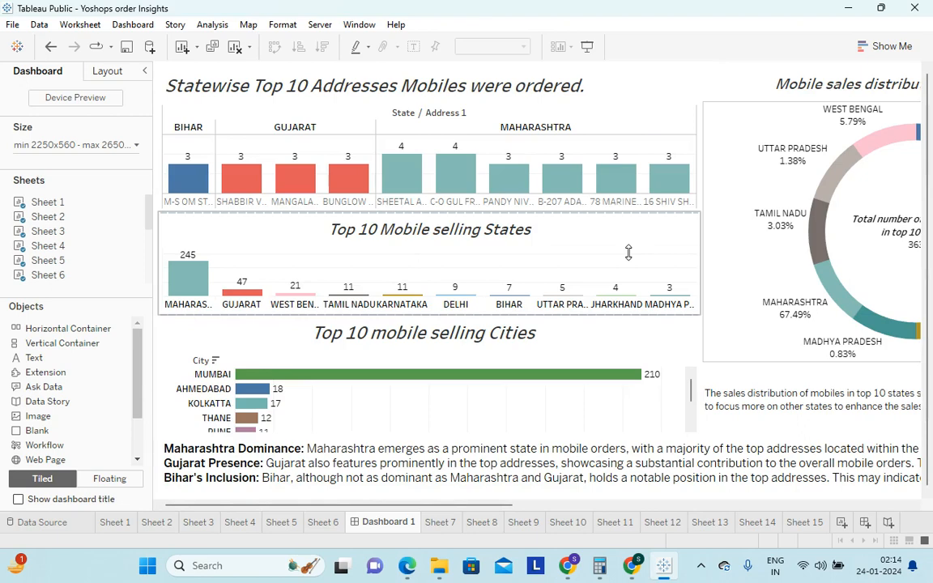
{"action": "mouse_move", "coordinate": [295, 183]}
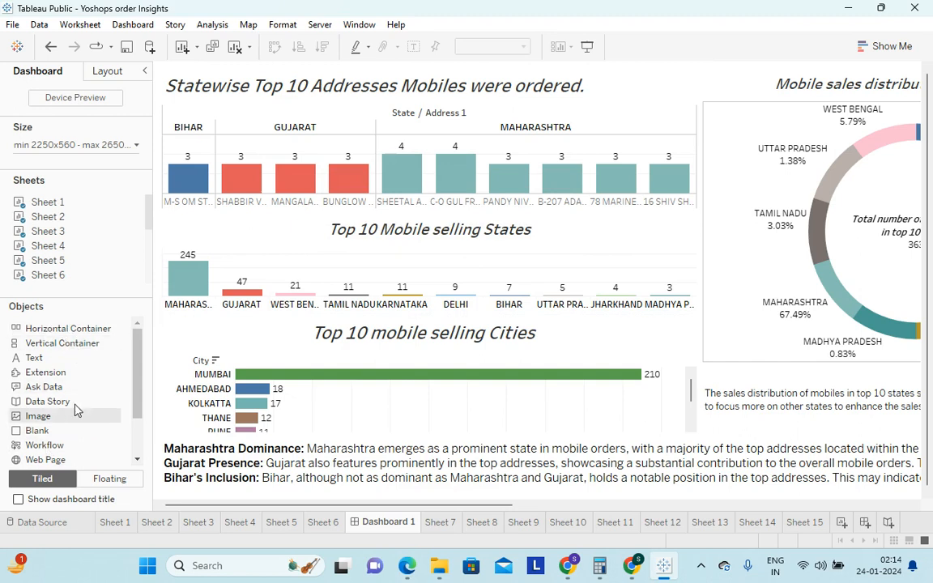
{"action": "scroll", "coordinate": [81, 396], "scroll_direction": "down", "scroll_amount": 3}
{"action": "scroll", "coordinate": [101, 437], "scroll_direction": "up", "scroll_amount": 3}
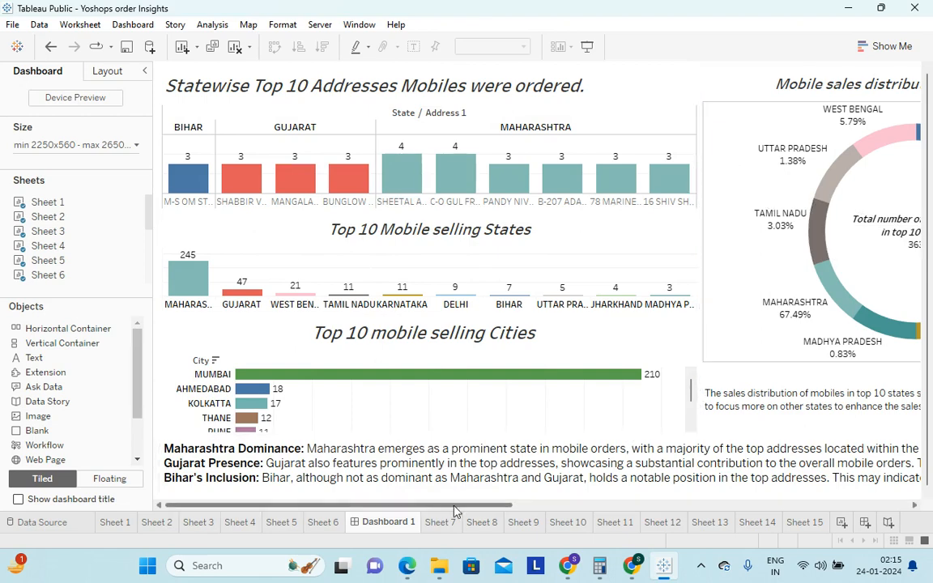
{"action": "left_click_drag", "start_coordinate": [453, 505], "coordinate": [510, 506]}
{"action": "left_click", "coordinate": [589, 506]}
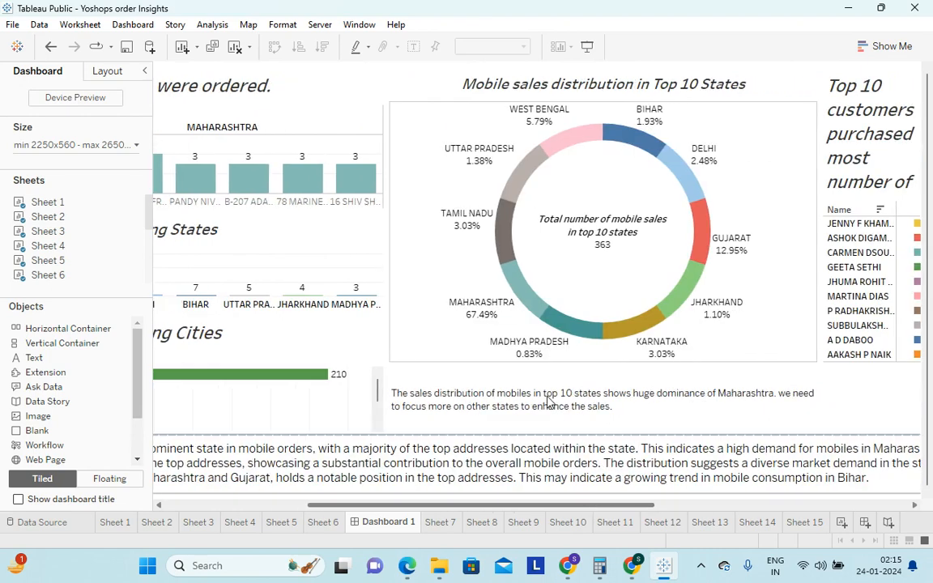
Try Sheet 12 side by side with the Mobile sales distribution in Top 10 States chart, and remove it from the dashboard
{"action": "left_click", "coordinate": [43, 331]}
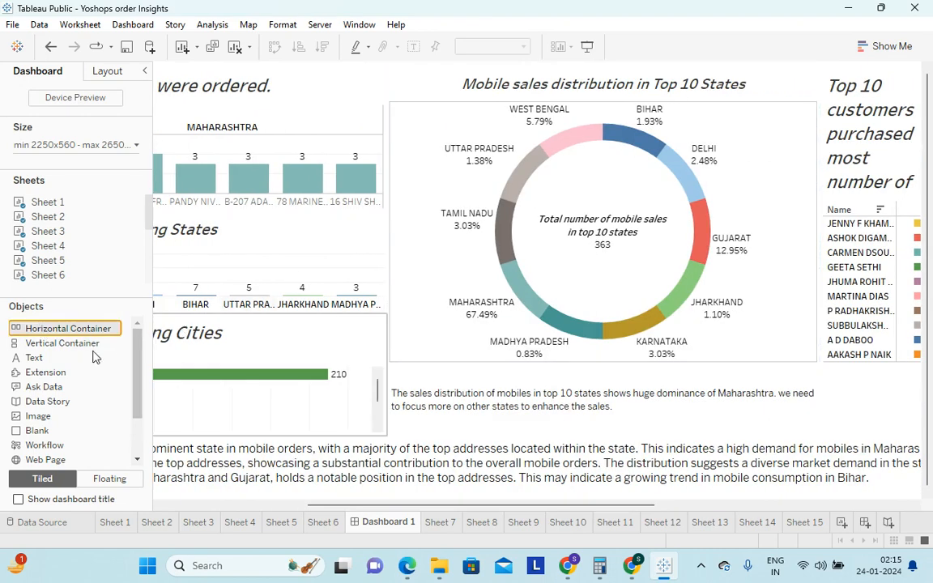
{"action": "left_click_drag", "start_coordinate": [63, 204], "coordinate": [306, 226]}
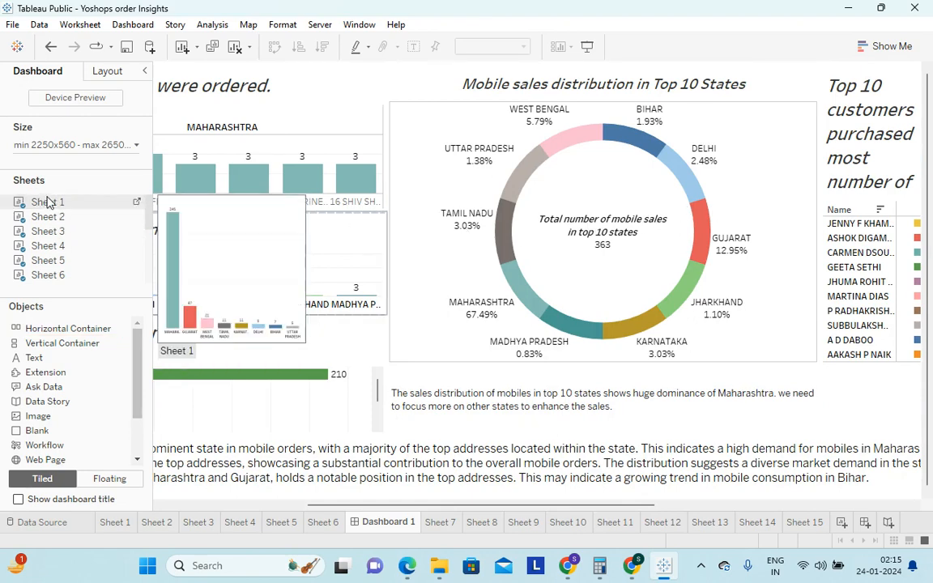
{"action": "scroll", "coordinate": [47, 270], "scroll_direction": "down", "scroll_amount": 2}
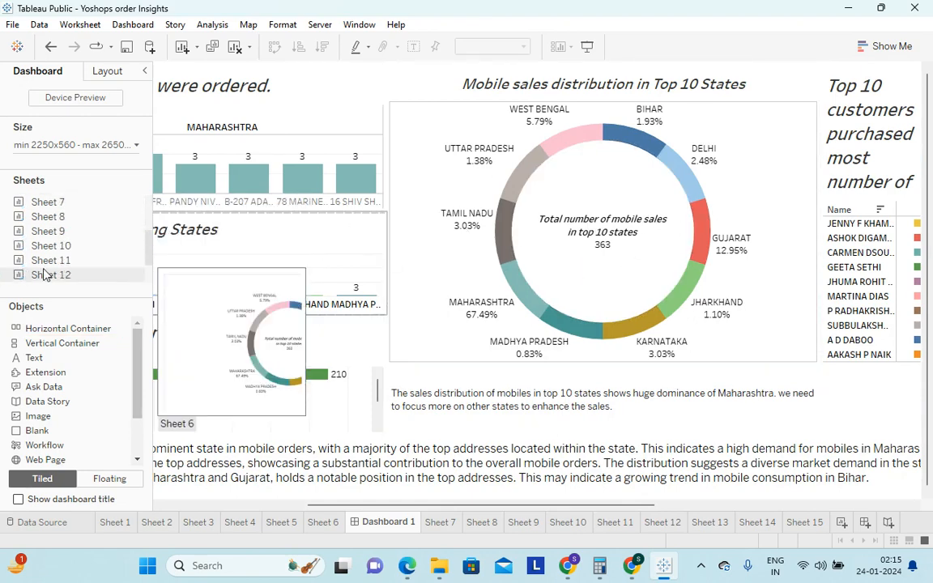
{"action": "scroll", "coordinate": [48, 270], "scroll_direction": "up", "scroll_amount": 2}
{"action": "scroll", "coordinate": [48, 269], "scroll_direction": "down", "scroll_amount": 2}
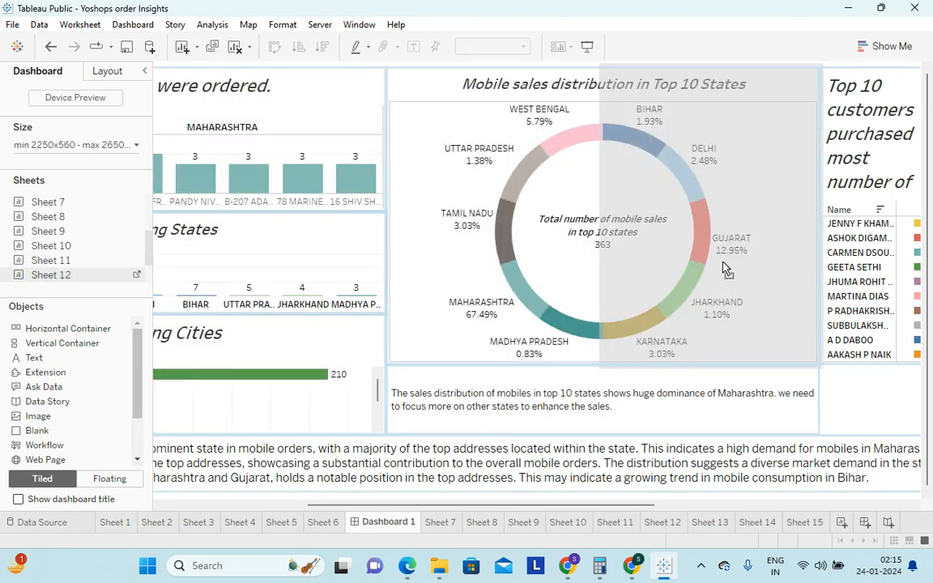
{"action": "left_click_drag", "start_coordinate": [678, 251], "coordinate": [677, 250]}
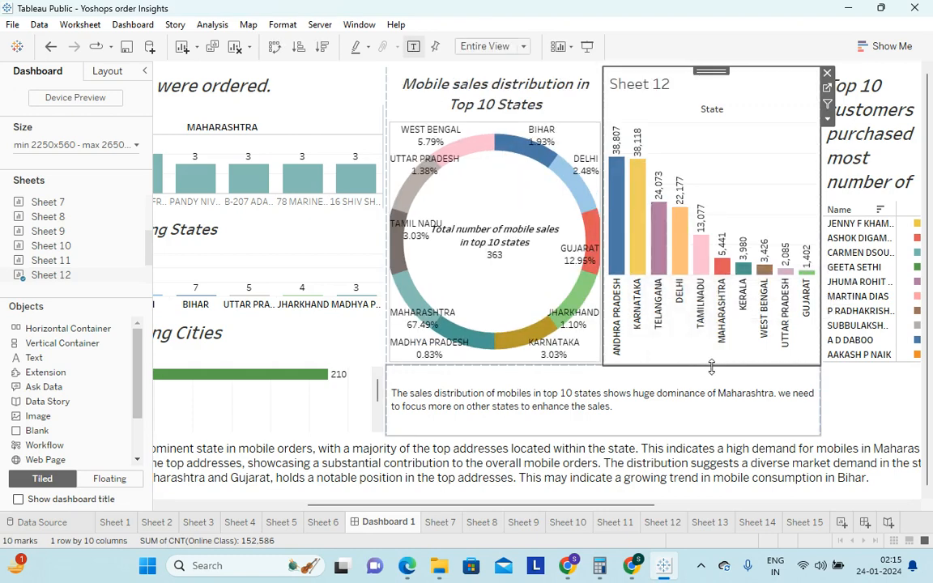
{"action": "left_click", "coordinate": [827, 74]}
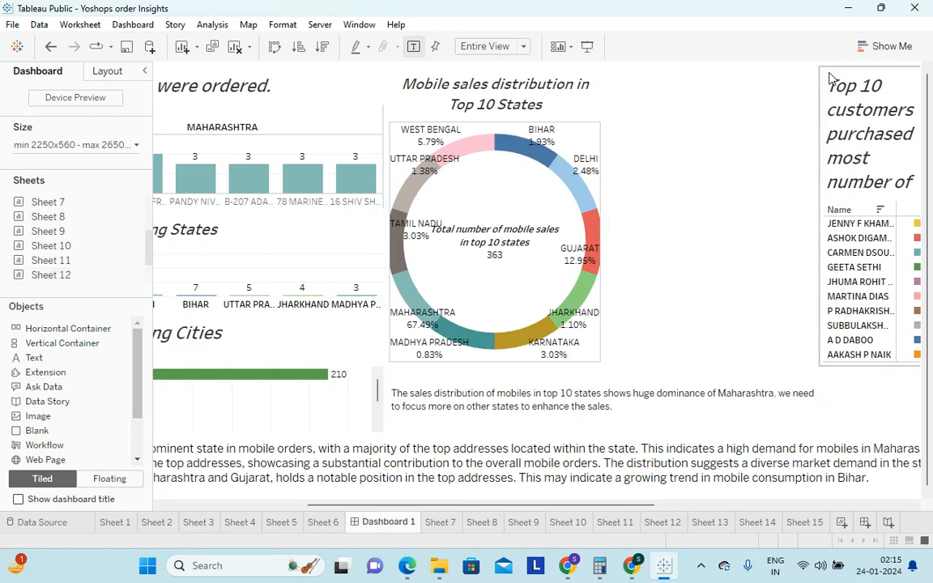
Place Sheet 12 between the Mobile sales distribution donut and its commentary text, and reduce Sheet 12's height from its upper edge
{"action": "left_click", "coordinate": [63, 347]}
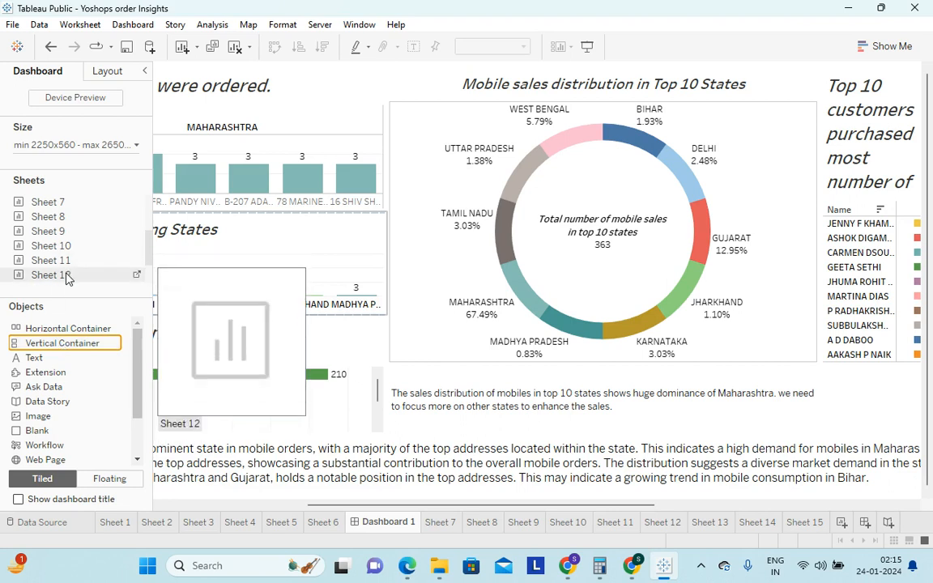
{"action": "left_click_drag", "start_coordinate": [65, 274], "coordinate": [540, 318]}
{"action": "left_click_drag", "start_coordinate": [590, 340], "coordinate": [595, 296]}
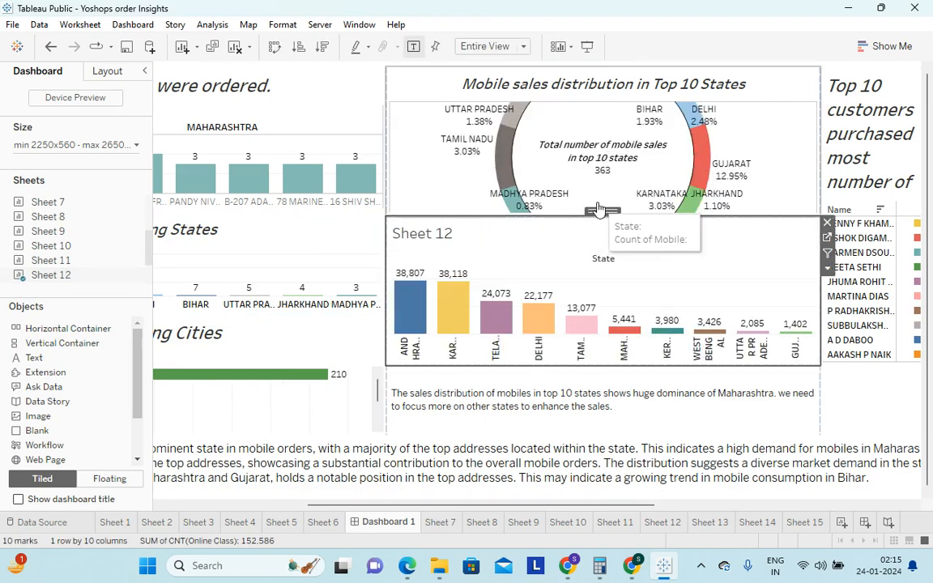
{"action": "left_click_drag", "start_coordinate": [598, 209], "coordinate": [565, 259]}
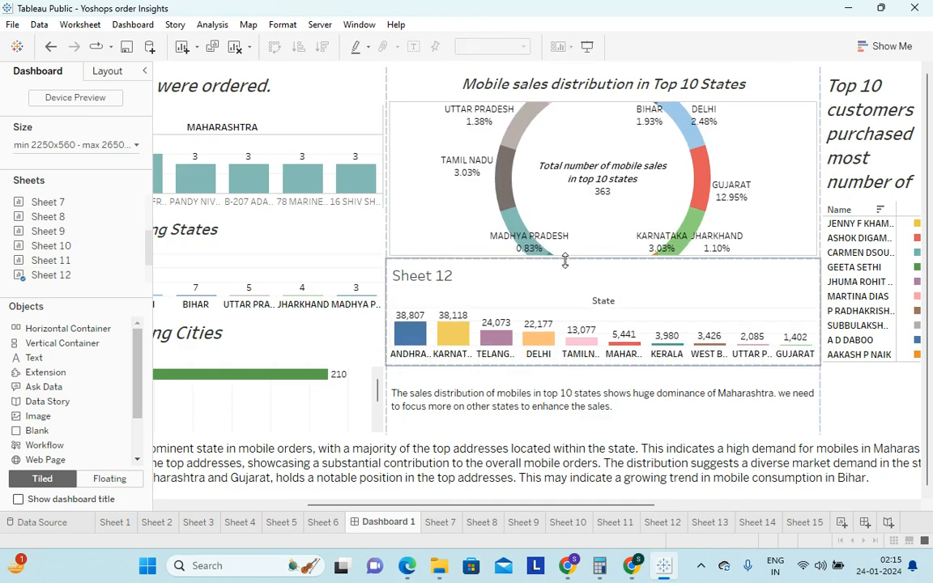
Remove Sheet 12 from the dashboard and extend the Mobile sales distribution chart's lower edge so the whole donut fits
{"action": "left_click", "coordinate": [715, 285]}
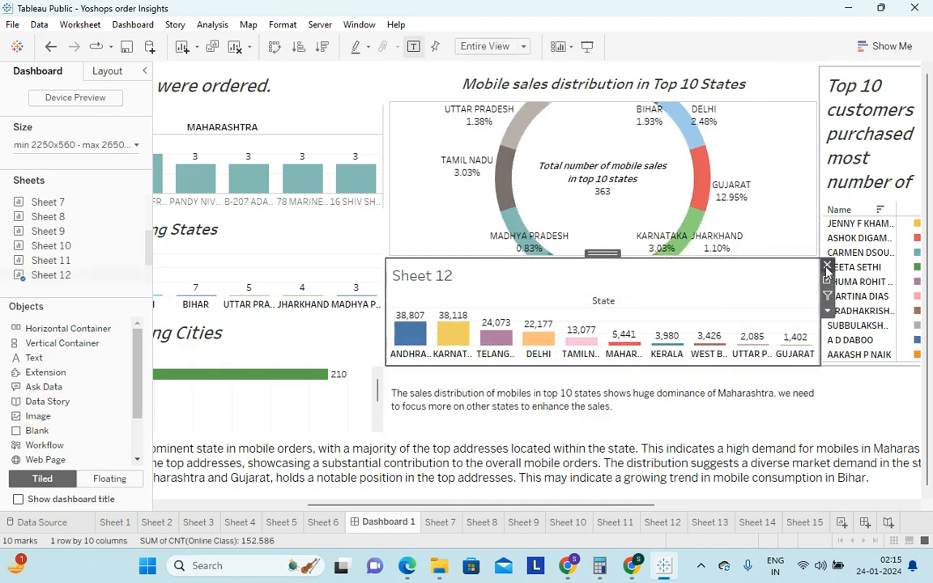
{"action": "left_click", "coordinate": [827, 267]}
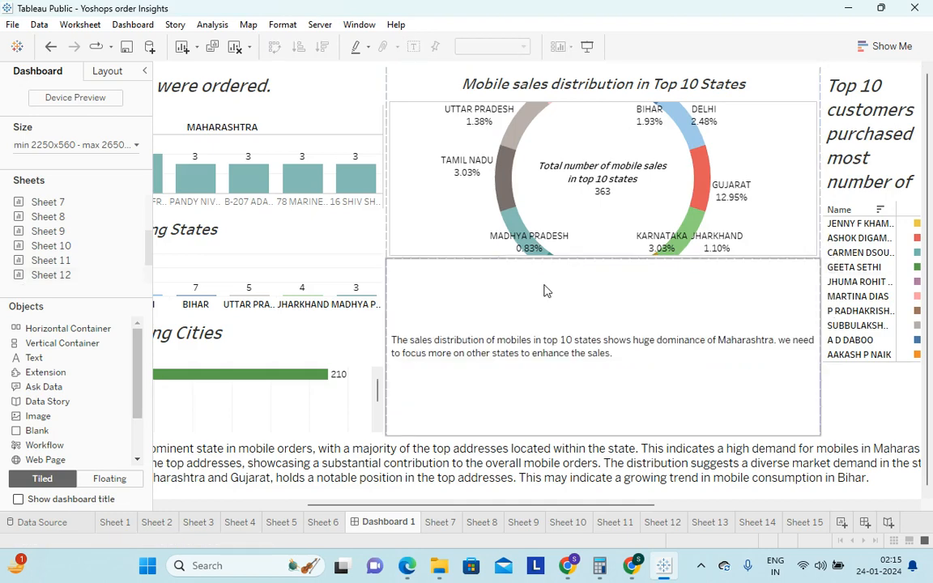
{"action": "left_click", "coordinate": [423, 193]}
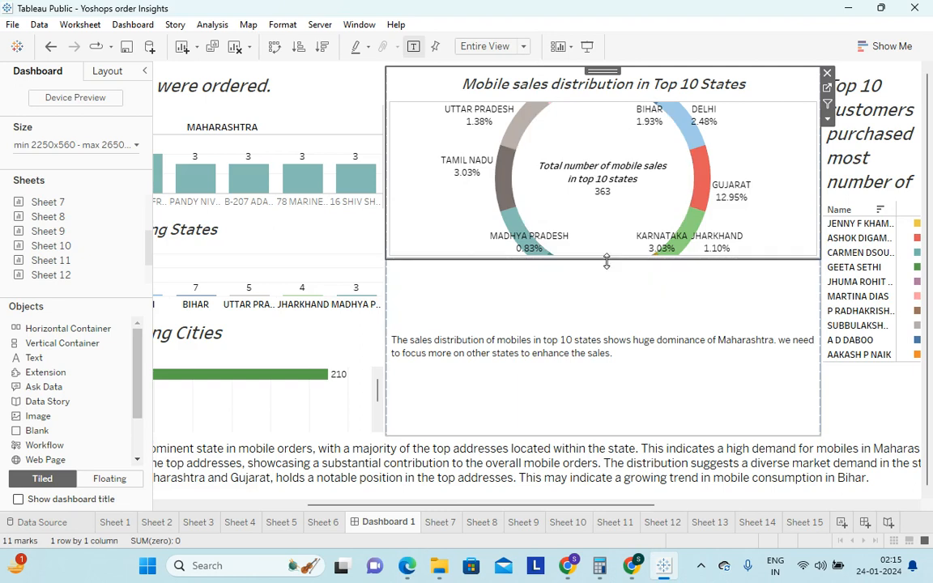
{"action": "left_click_drag", "start_coordinate": [607, 257], "coordinate": [612, 368]}
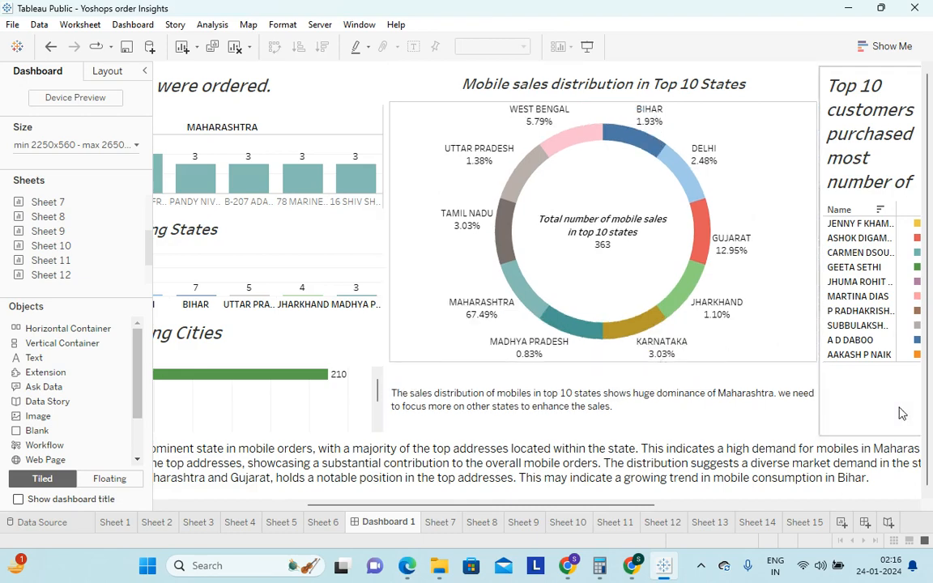
Review the finished dashboard across its full width, from the state, address and city charts to the donut and top customers table
{"action": "left_click_drag", "start_coordinate": [573, 507], "coordinate": [914, 507]}
{"action": "left_click_drag", "start_coordinate": [774, 507], "coordinate": [340, 507]}
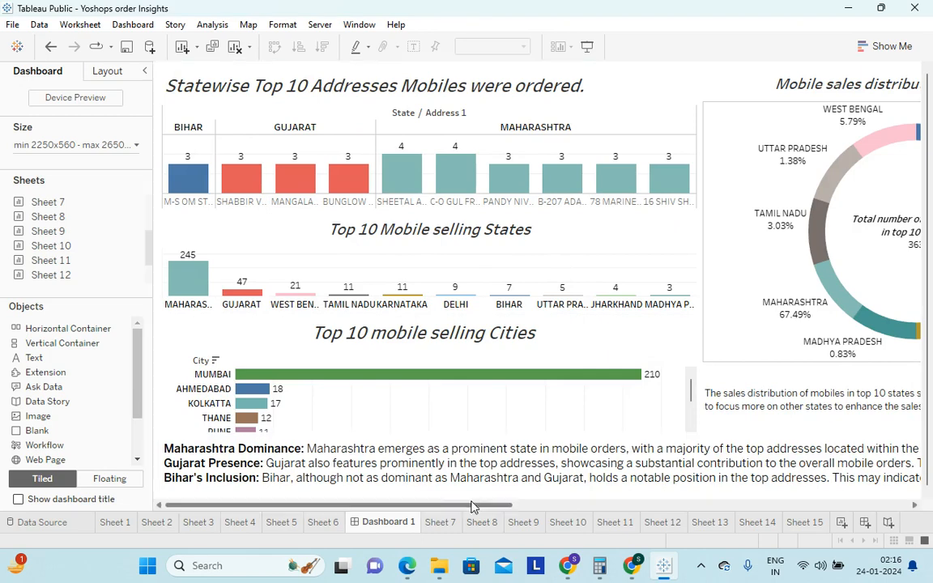
{"action": "left_click_drag", "start_coordinate": [487, 509], "coordinate": [382, 493]}
{"action": "mouse_move", "coordinate": [474, 510]}
{"action": "left_mouse_down"}
{"action": "mouse_move", "coordinate": [537, 513]}
{"action": "mouse_move", "coordinate": [462, 513]}
{"action": "left_mouse_up"}
{"action": "left_click_drag", "start_coordinate": [492, 510], "coordinate": [458, 492]}
{"action": "mouse_move", "coordinate": [496, 510]}
{"action": "left_mouse_down"}
{"action": "mouse_move", "coordinate": [520, 508]}
{"action": "mouse_move", "coordinate": [477, 508]}
{"action": "left_mouse_up"}
{"action": "mouse_move", "coordinate": [461, 171]}
{"action": "left_click_drag", "start_coordinate": [494, 507], "coordinate": [298, 429]}
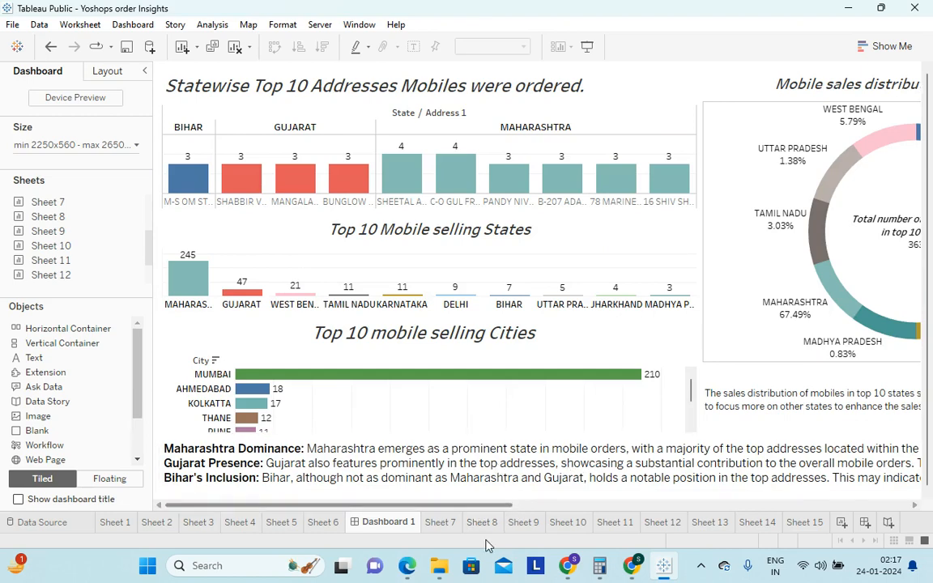
{"action": "mouse_move", "coordinate": [409, 567]}
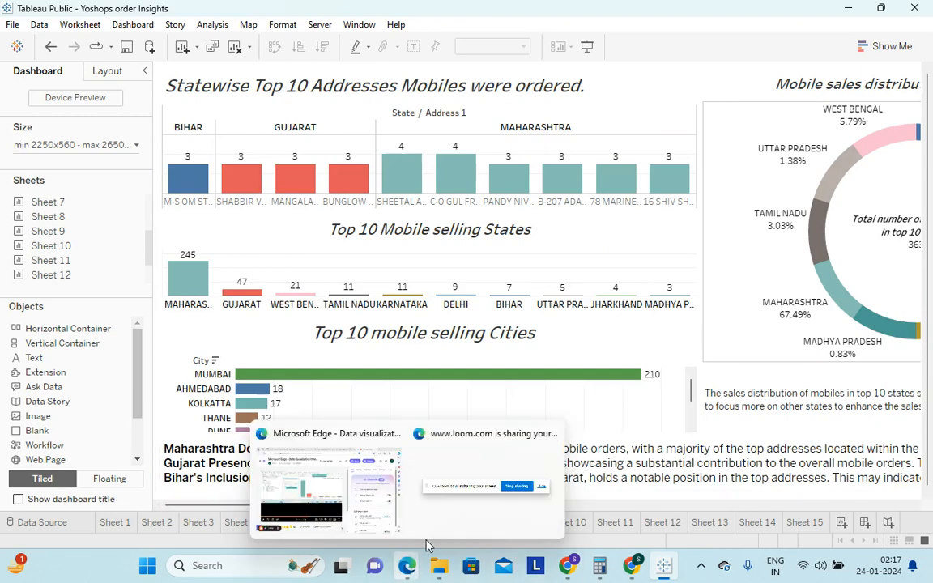
{"action": "left_click", "coordinate": [370, 500]}
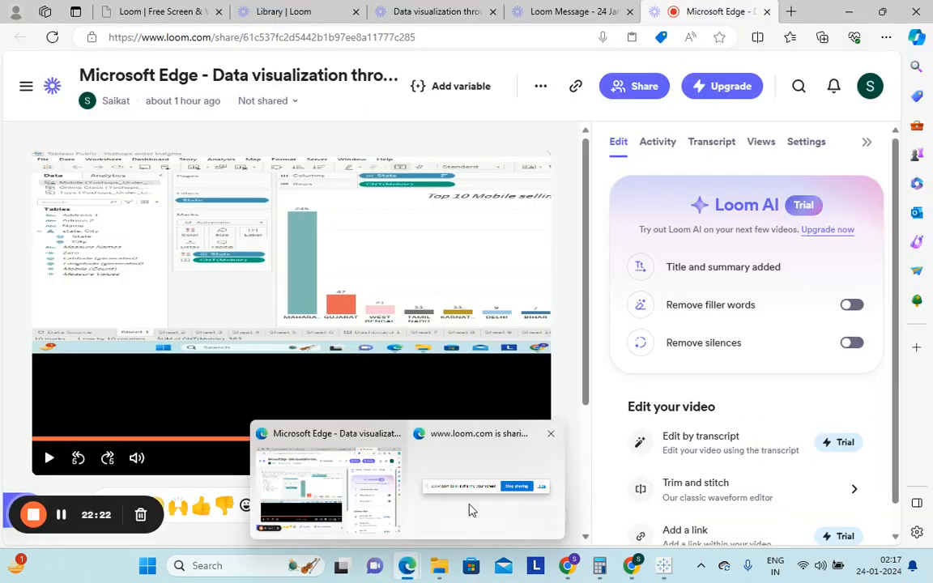